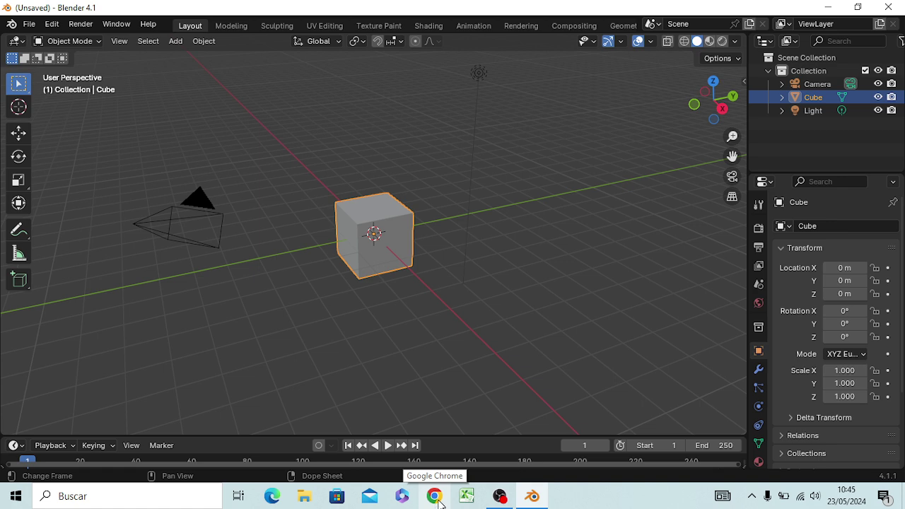
Open Chrome with the chosen profile and run a Google search for 'download blender'.
click(436, 497)
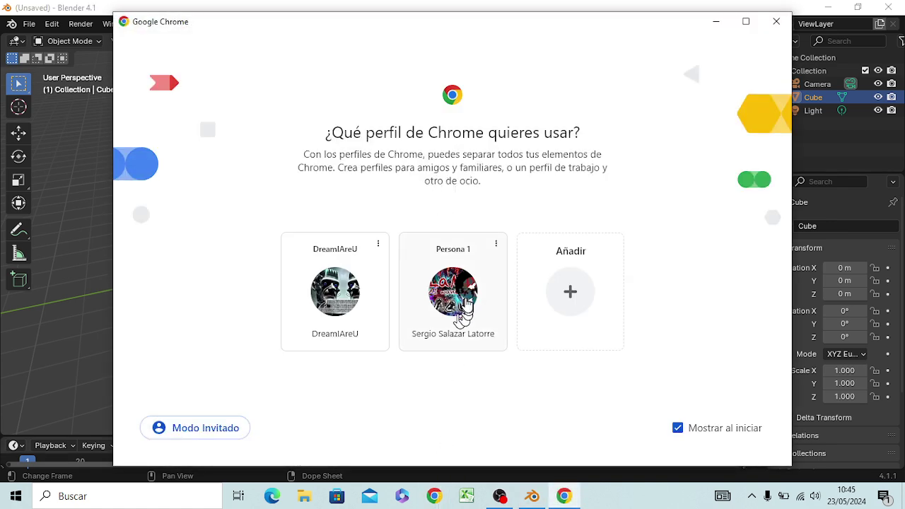
click(465, 303)
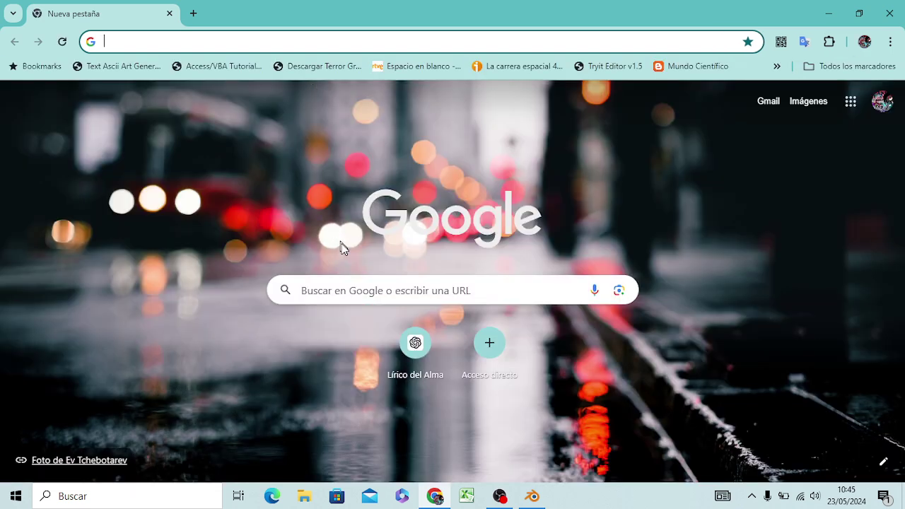
click(345, 290)
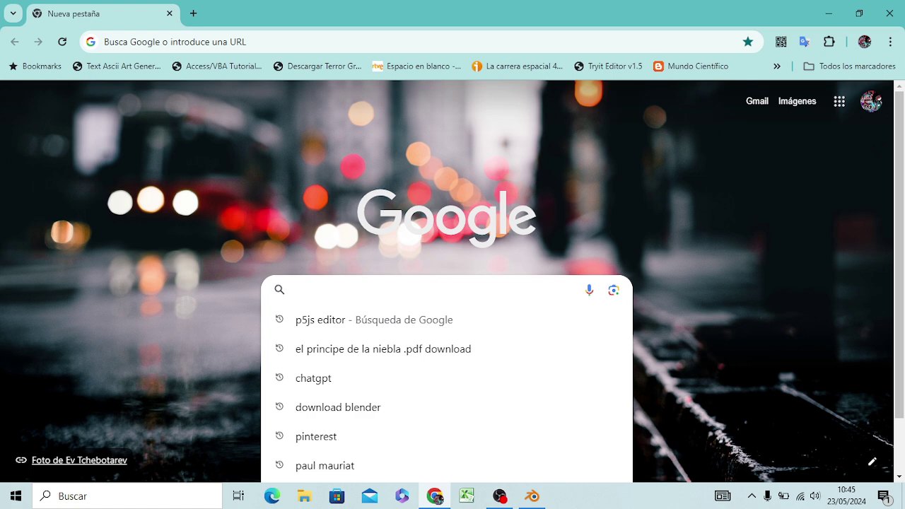
text(do)
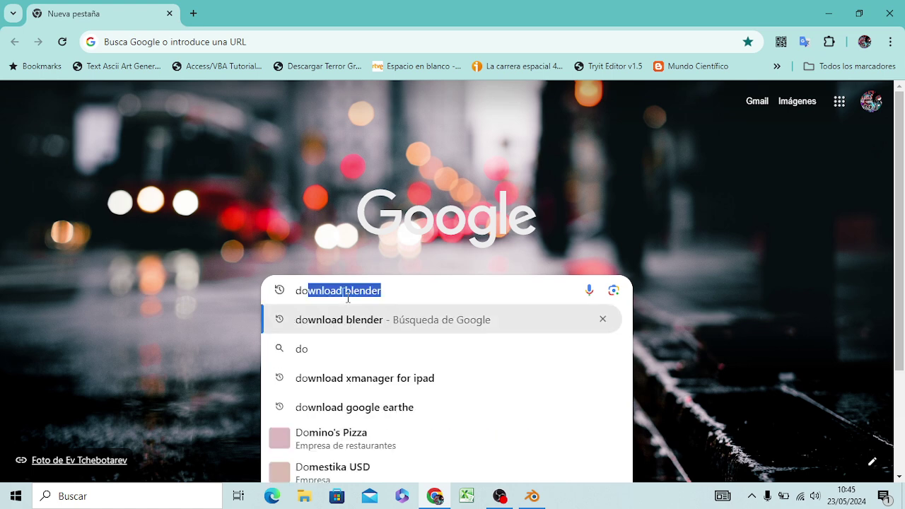
text(wnloa)
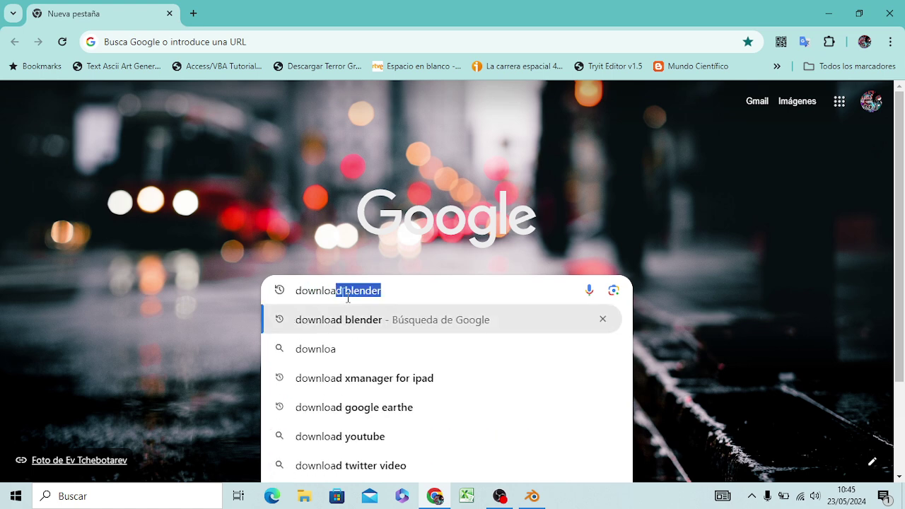
text(d)
key(Return)
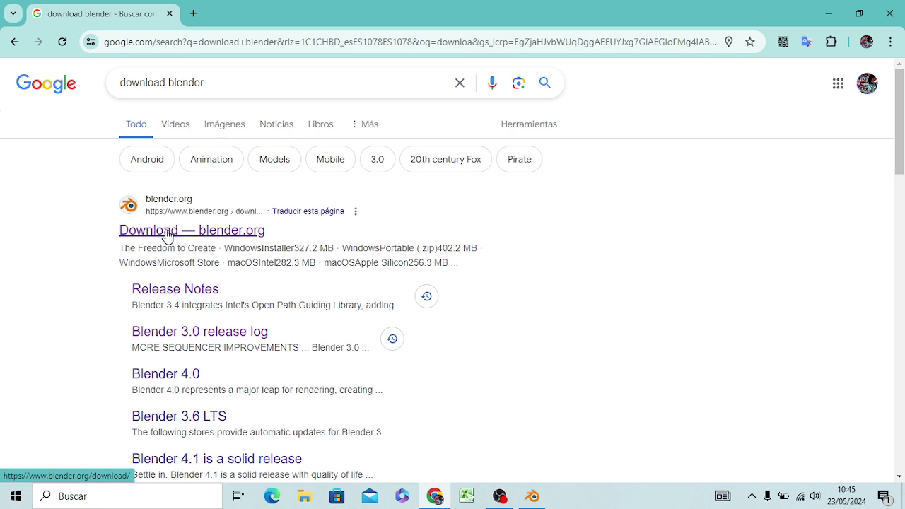
Visit the blender.org Download page from the results, then close its tab.
click(167, 232)
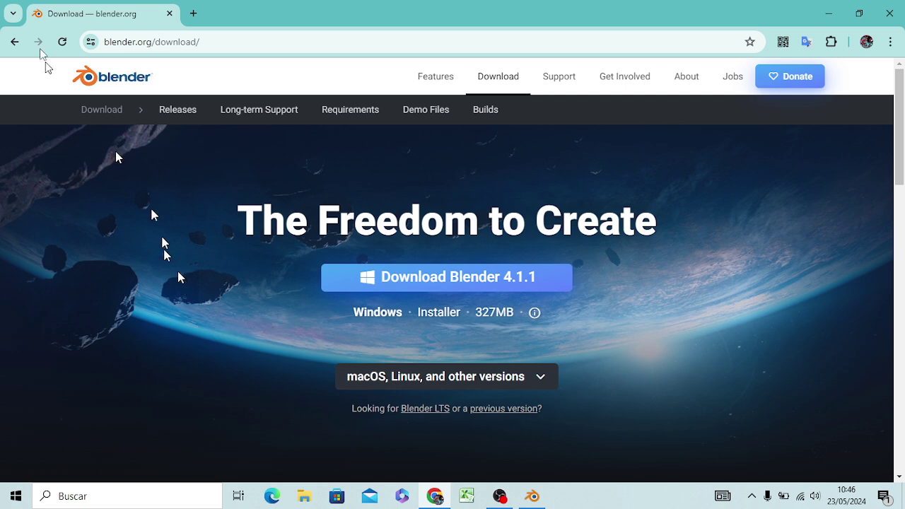
click(170, 13)
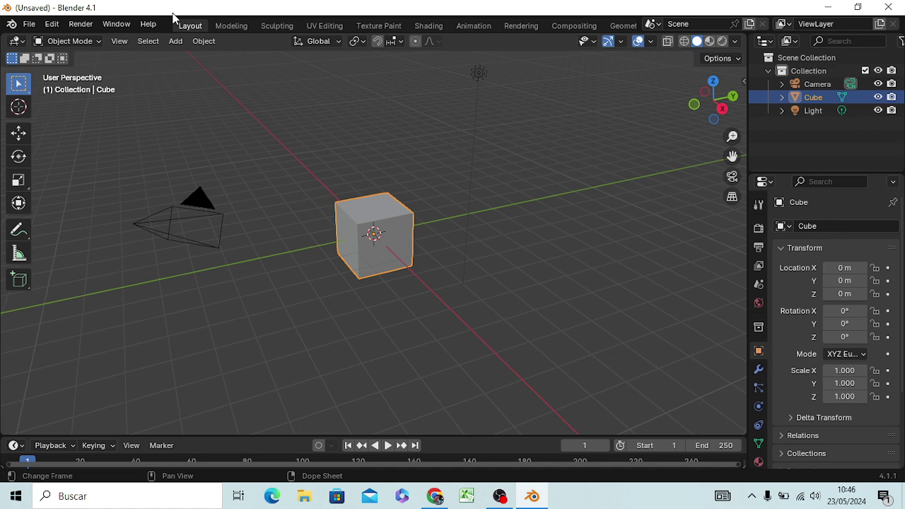
Close the leftover Chrome window and switch back to the Blender window.
key(alt+Tab)
key(alt+Tab)
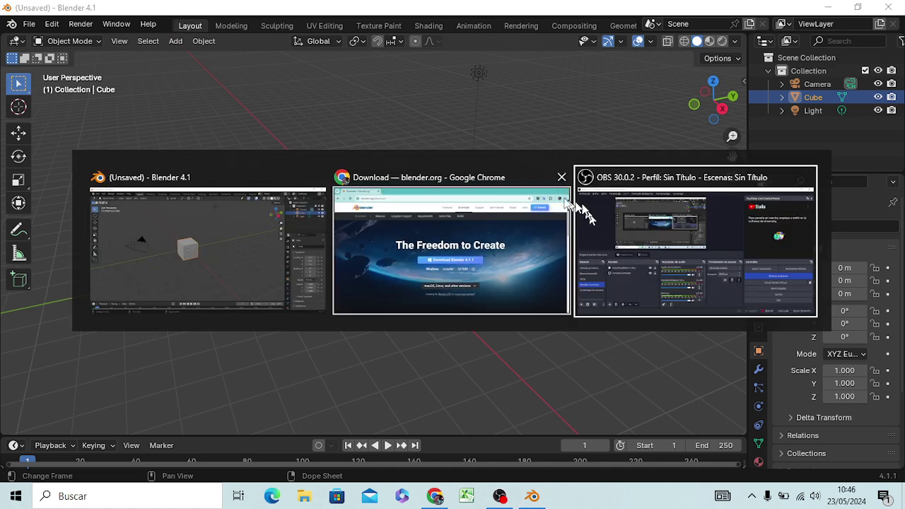
click(561, 177)
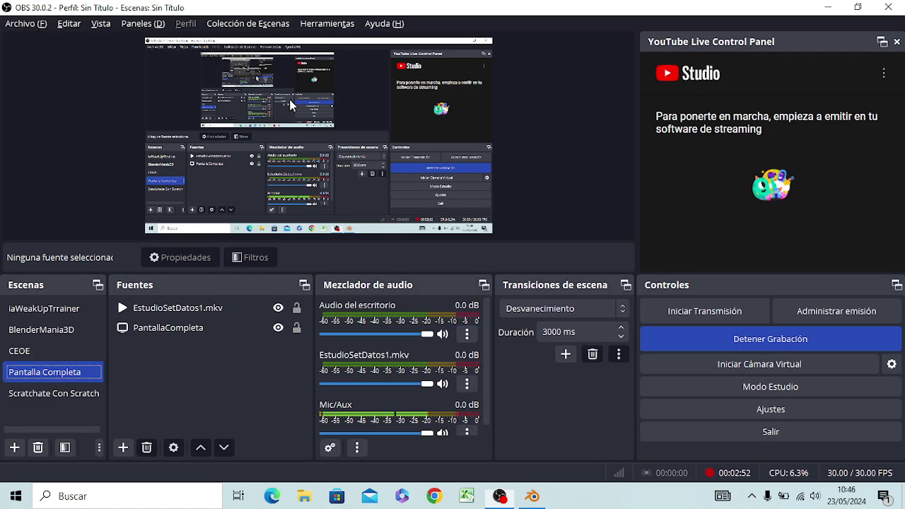
key(alt+Tab)
key(alt+Tab)
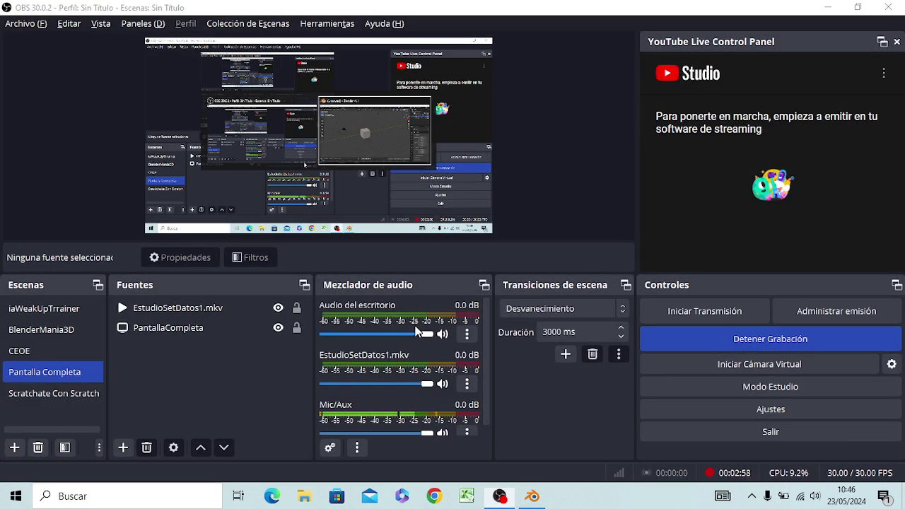
key(alt+Tab)
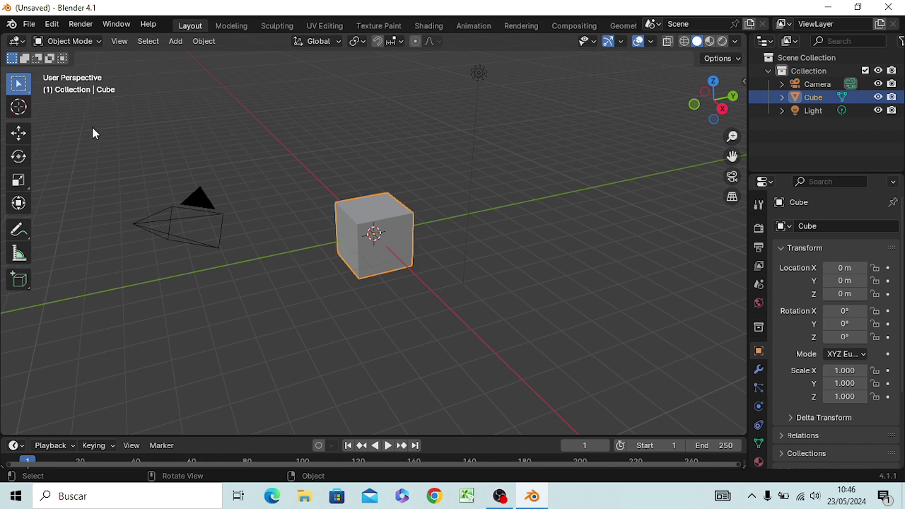
Add a UV sphere, move it along Y to -3.5069 and scale it to 0.492.
key(shift+a)
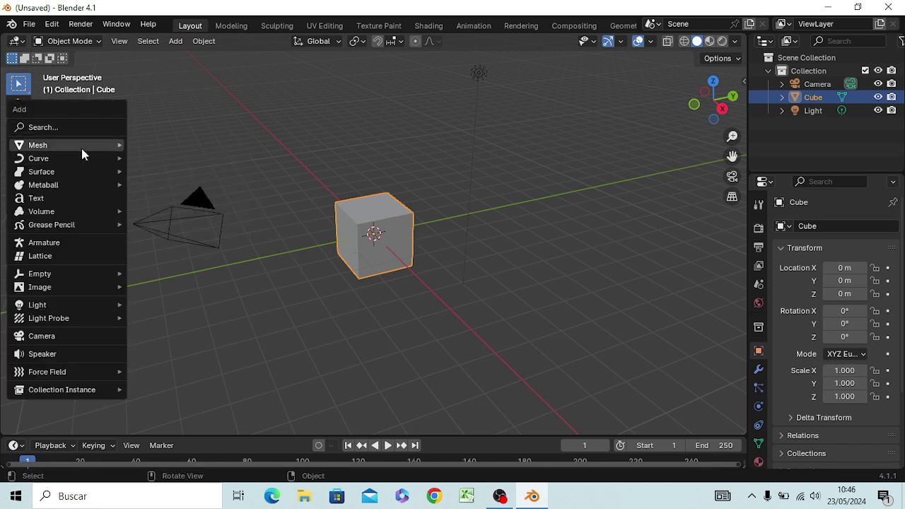
mouse_move(64, 144)
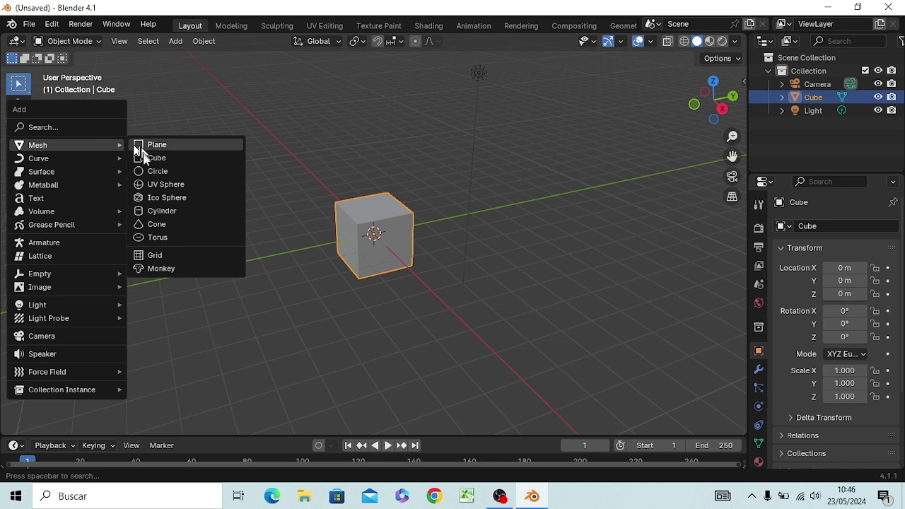
click(152, 185)
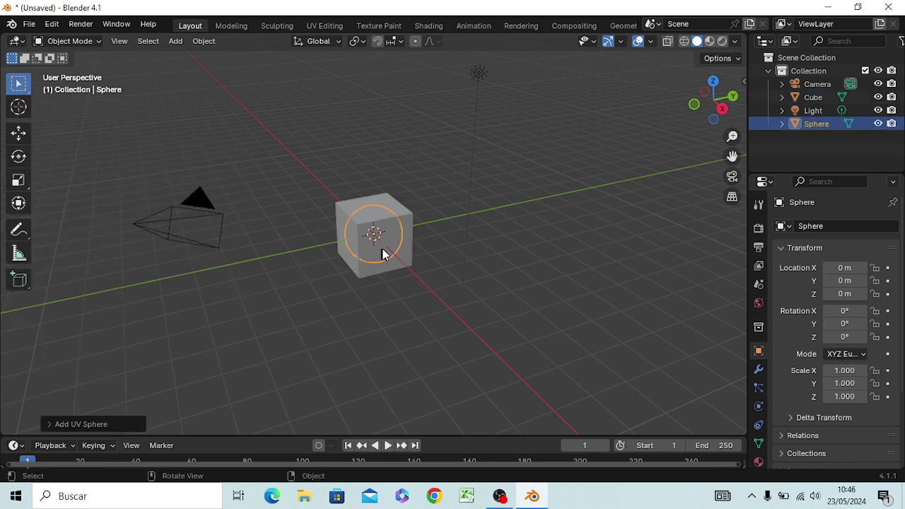
key(g)
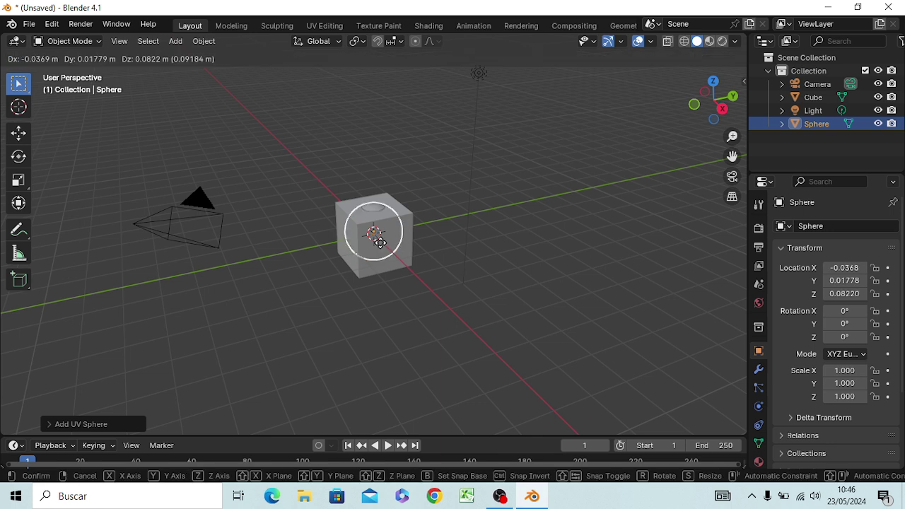
key(y)
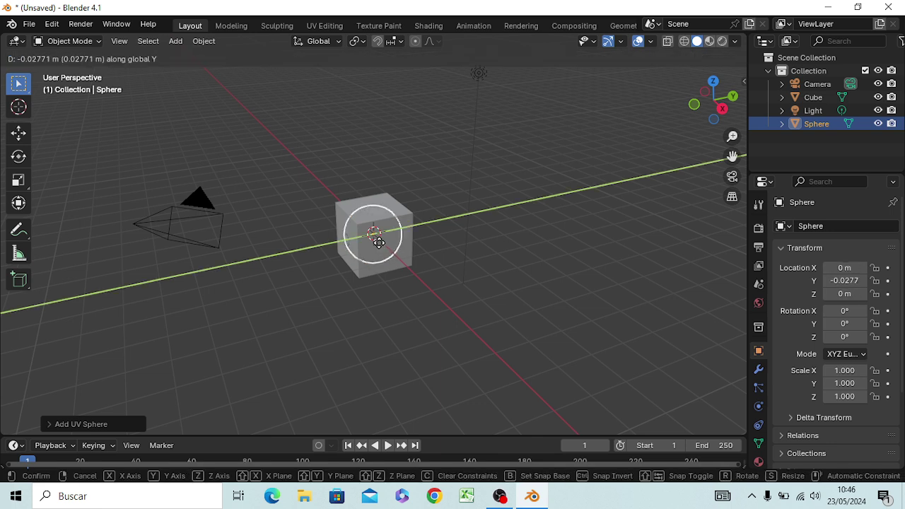
click(278, 256)
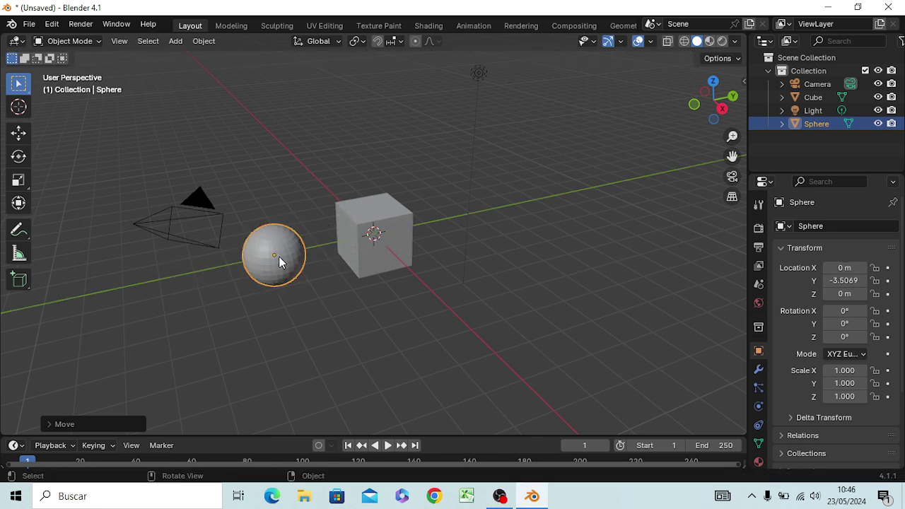
key(s)
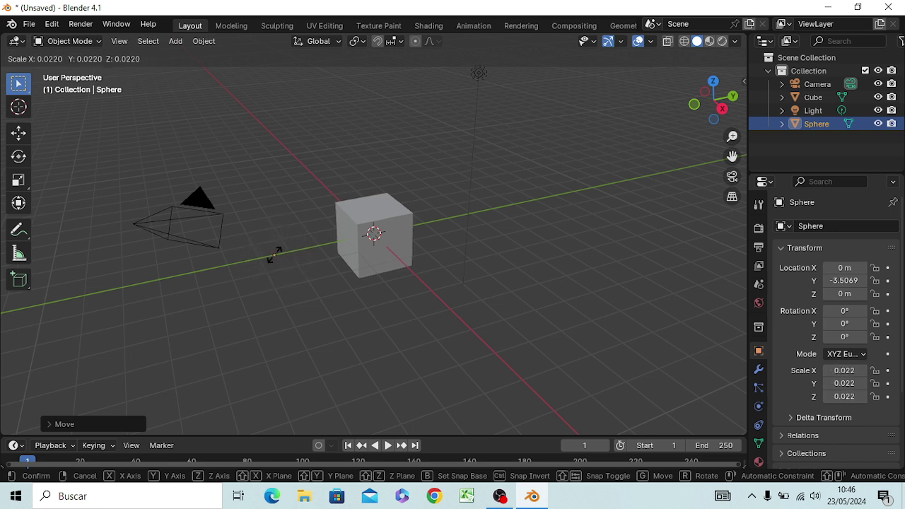
click(277, 257)
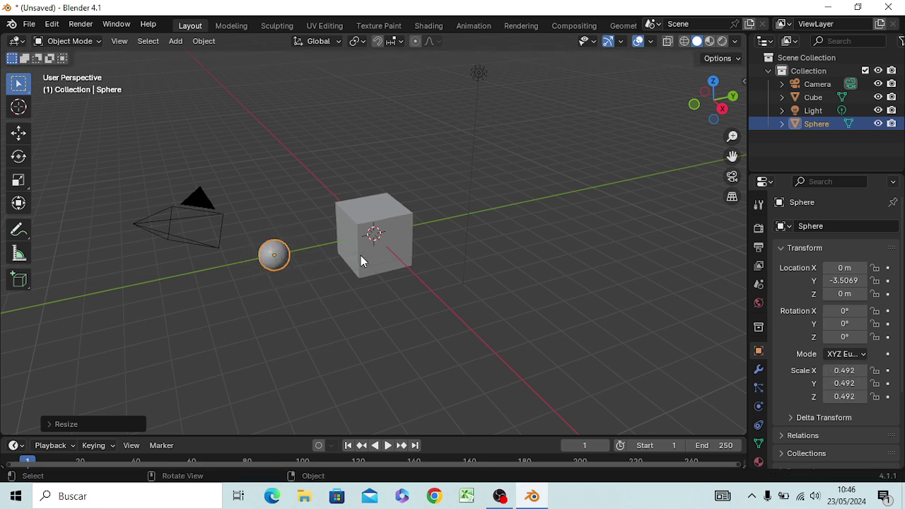
click(305, 261)
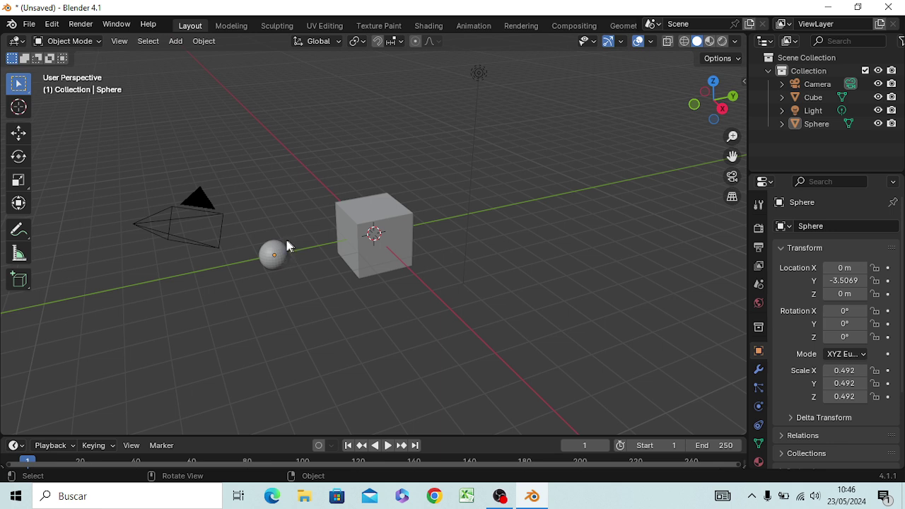
Put the sphere into Edit Mode and hide the cube in the Outliner.
click(276, 256)
key(Tab)
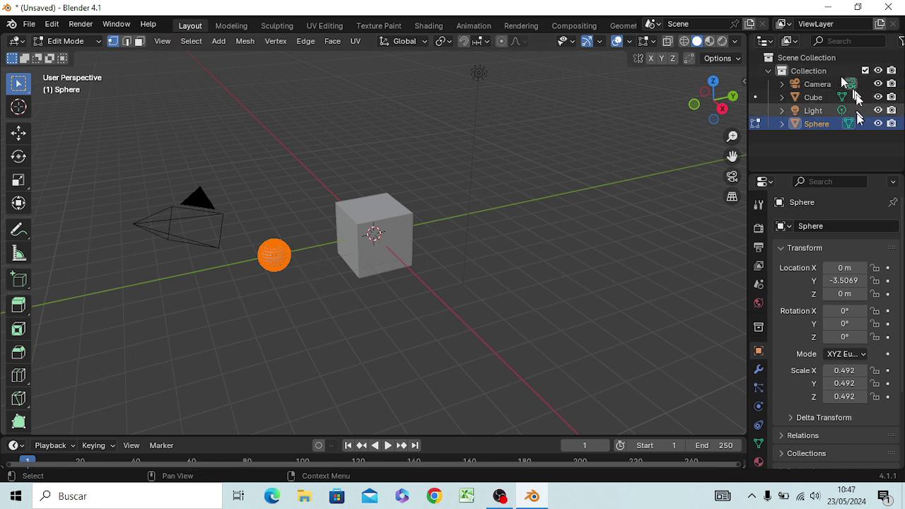
click(877, 98)
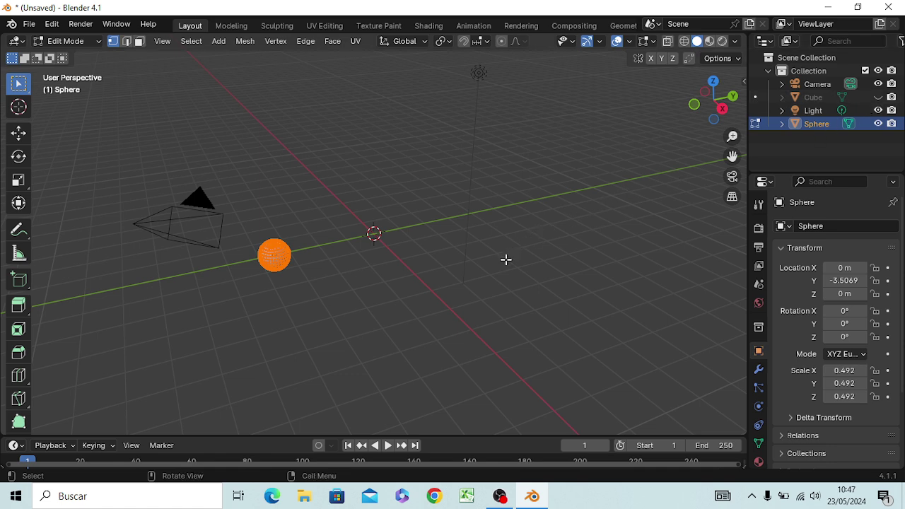
In front orthographic view, box-select a small column of vertices at the sphere's centre.
key(KP_1)
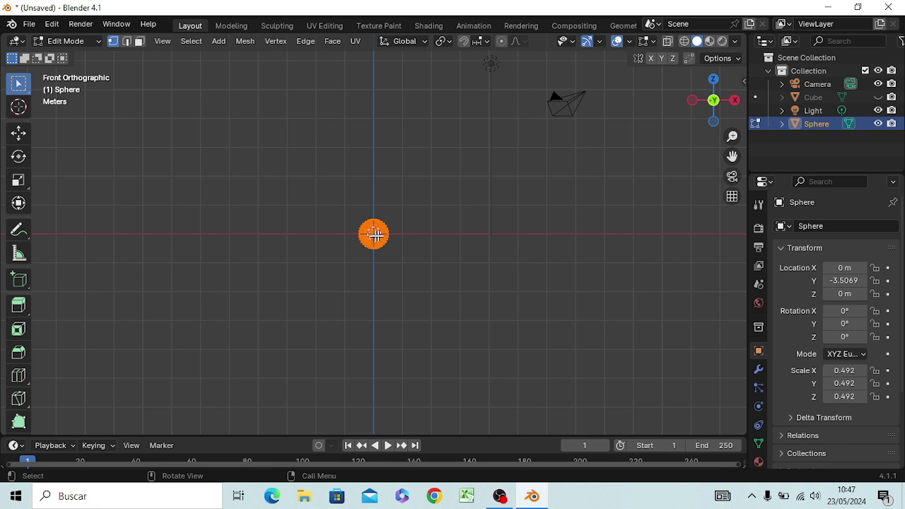
scroll(374, 234, up, 8)
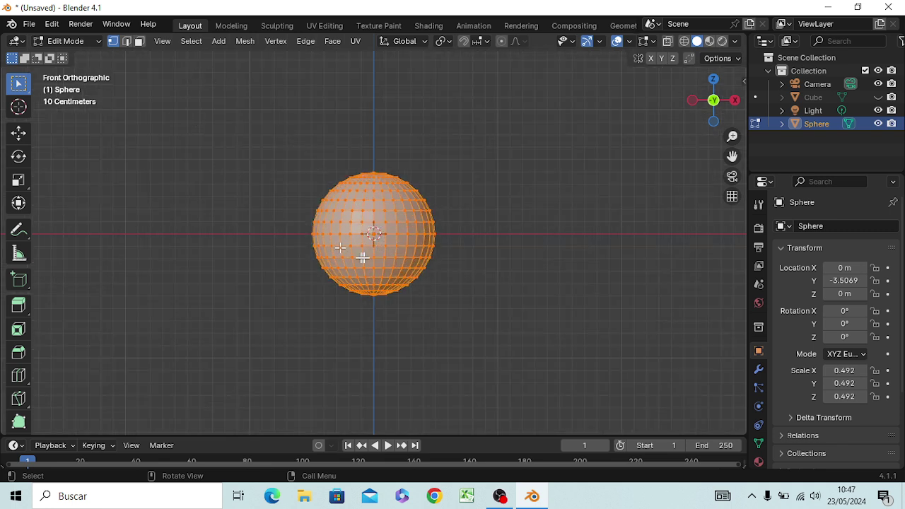
key(b)
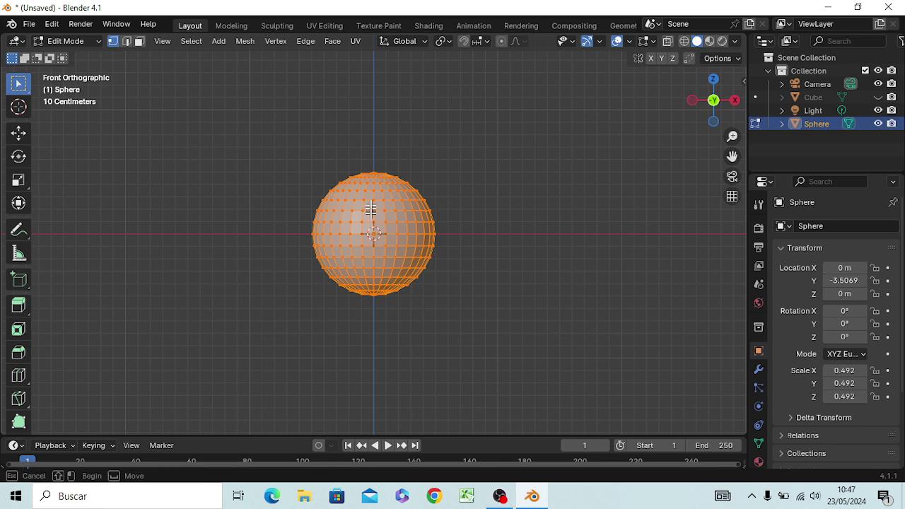
drag(371, 205, 374, 234)
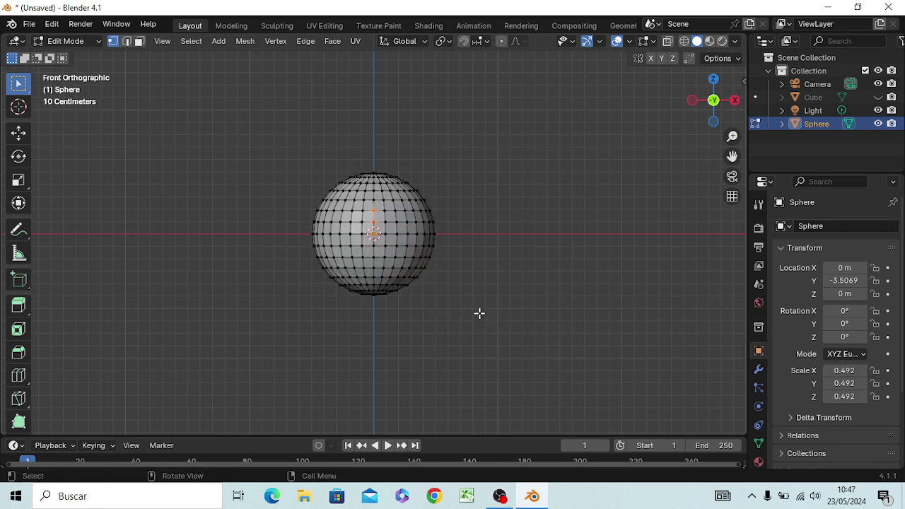
key(KP_3)
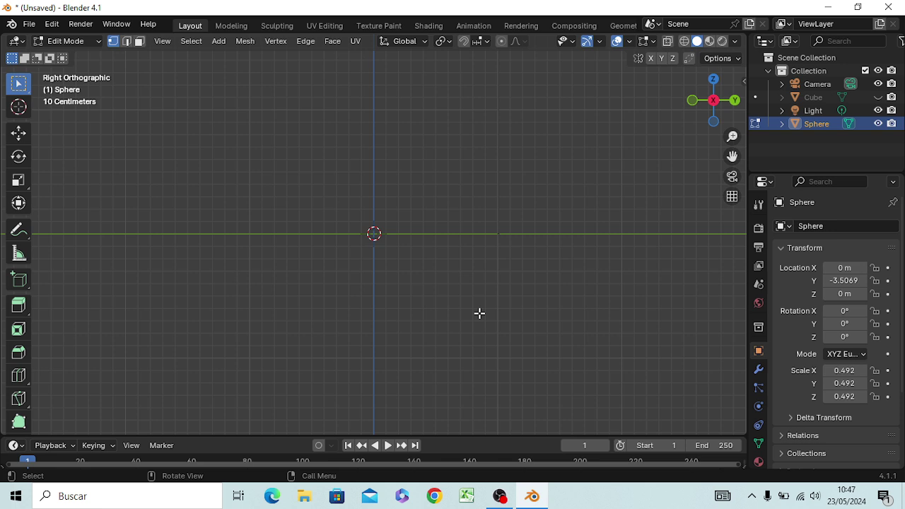
middle_drag(268, 319, 406, 317)
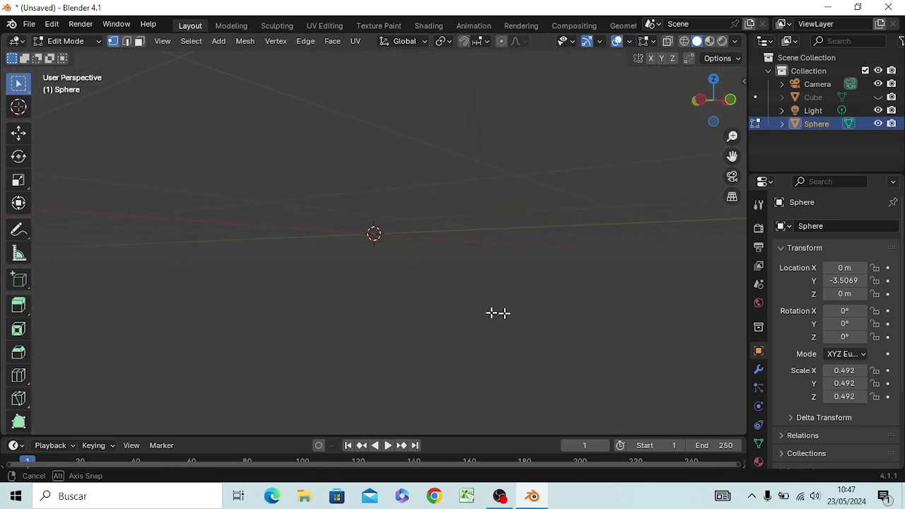
scroll(396, 322, down, 5)
scroll(393, 324, down, 5)
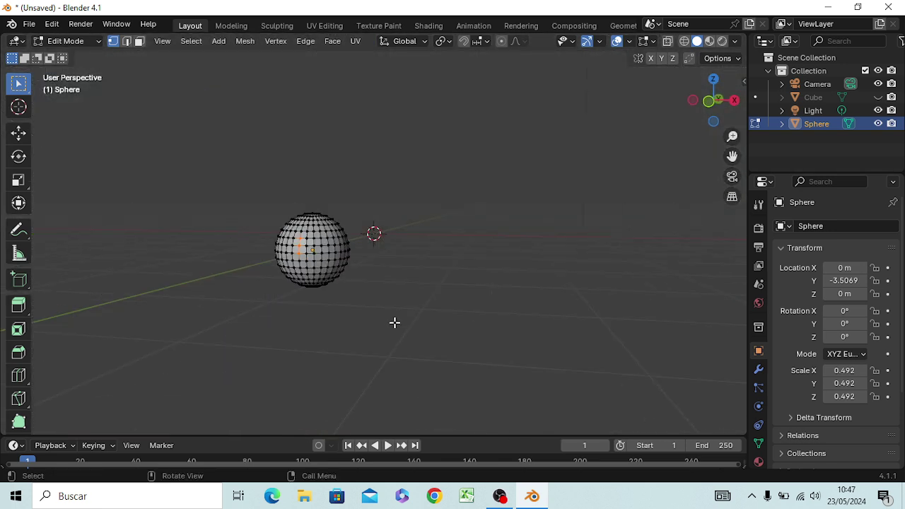
middle_drag(382, 285, 217, 294)
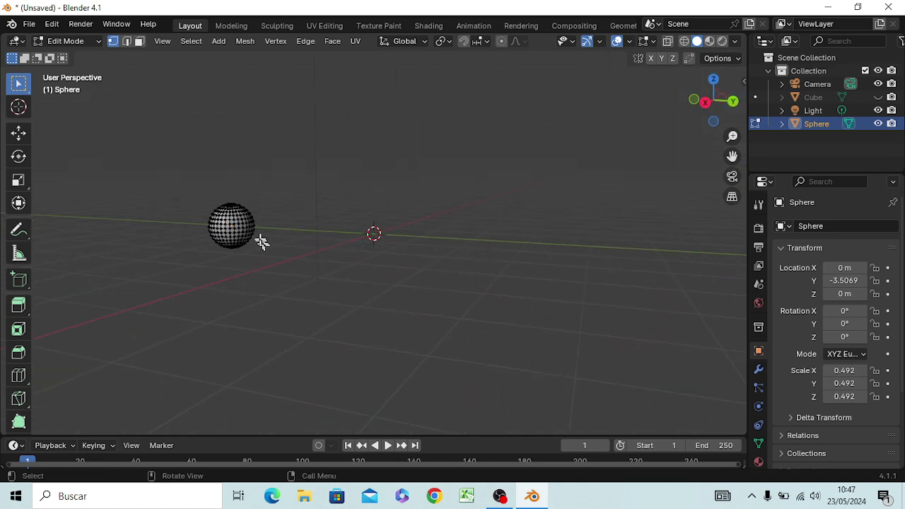
key(KP_1)
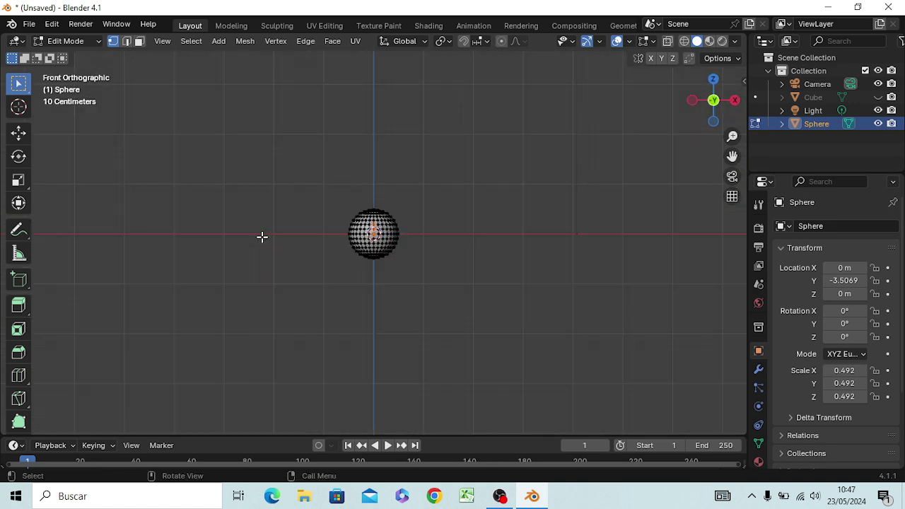
key(ctrl+KP_1)
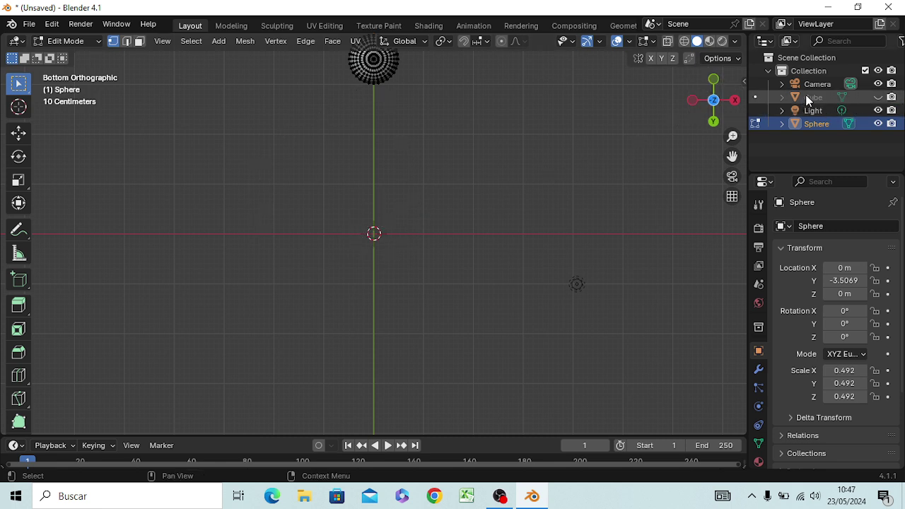
click(877, 96)
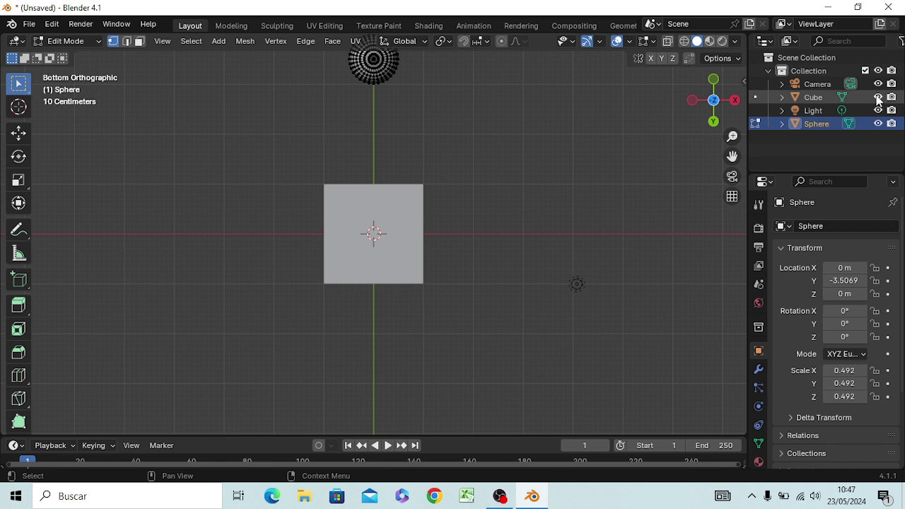
click(878, 97)
mouse_move(380, 113)
middle_down()
mouse_move(380, 45)
mouse_move(380, 429)
middle_up()
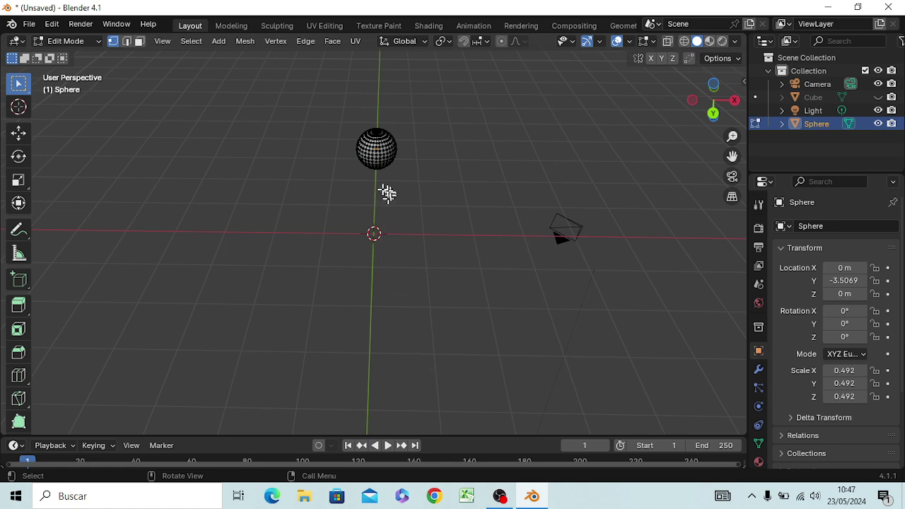
scroll(373, 179, up, 2)
scroll(372, 179, up, 1)
scroll(384, 162, up, 1)
middle_drag(388, 162, 377, 289)
scroll(375, 236, up, 1)
scroll(382, 230, up, 1)
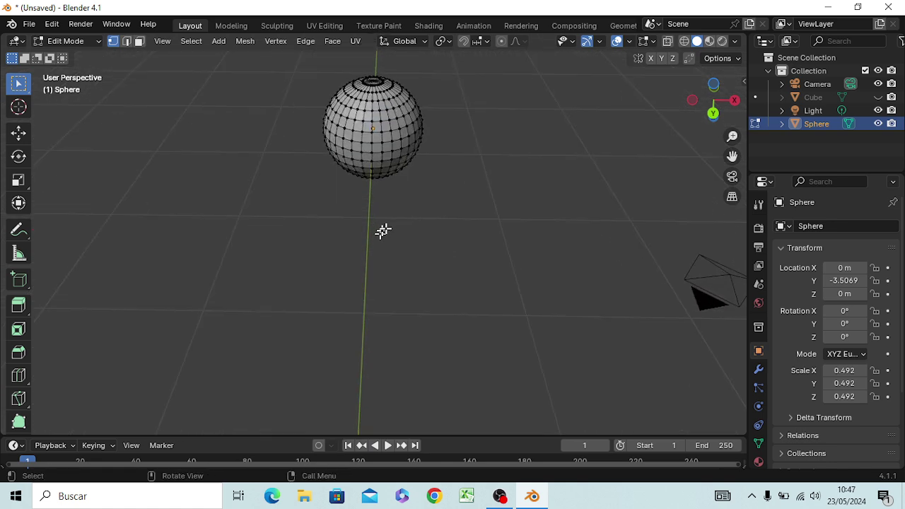
scroll(386, 229, up, 1)
scroll(386, 229, up, 1)
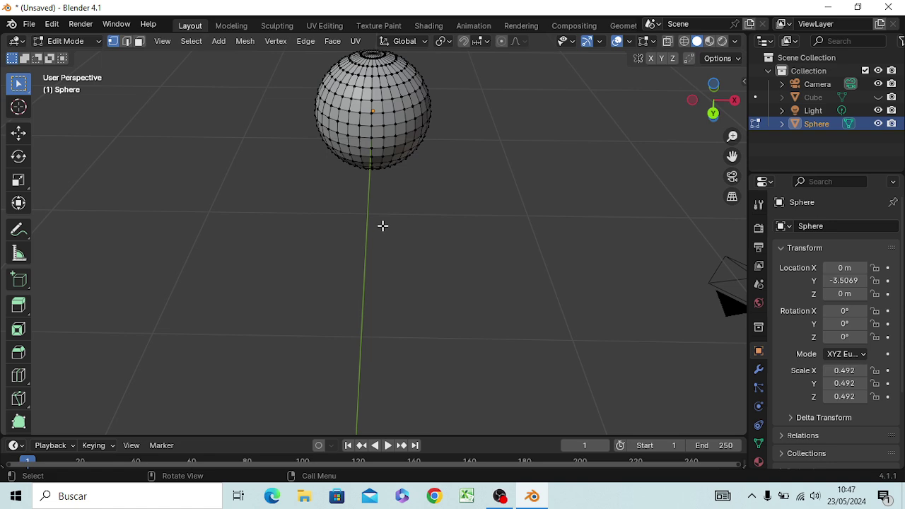
key(KP_3)
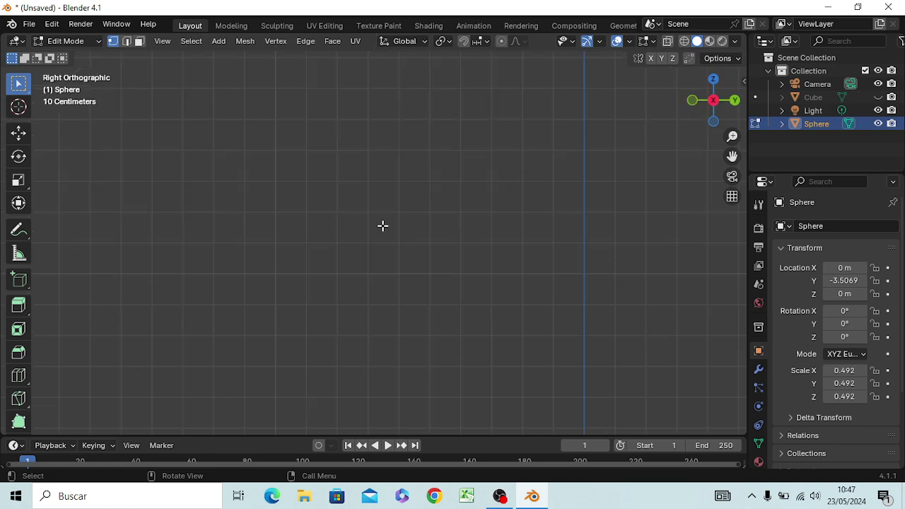
shift+middle_drag(382, 226, 318, 305)
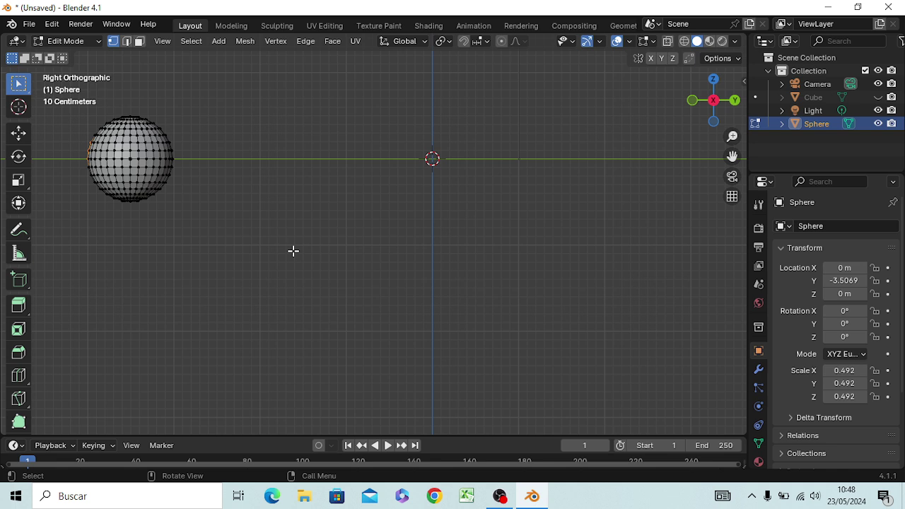
key(ctrl+KP_1)
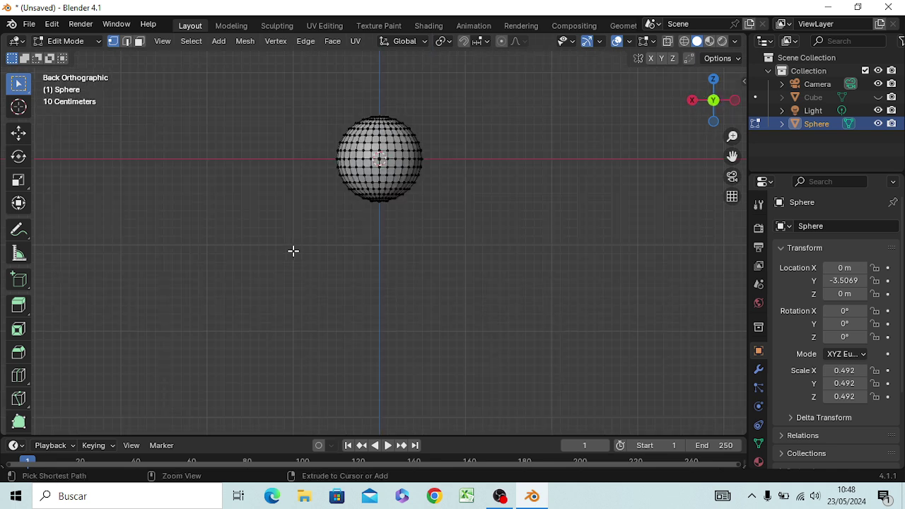
middle_drag(394, 177, 392, 190)
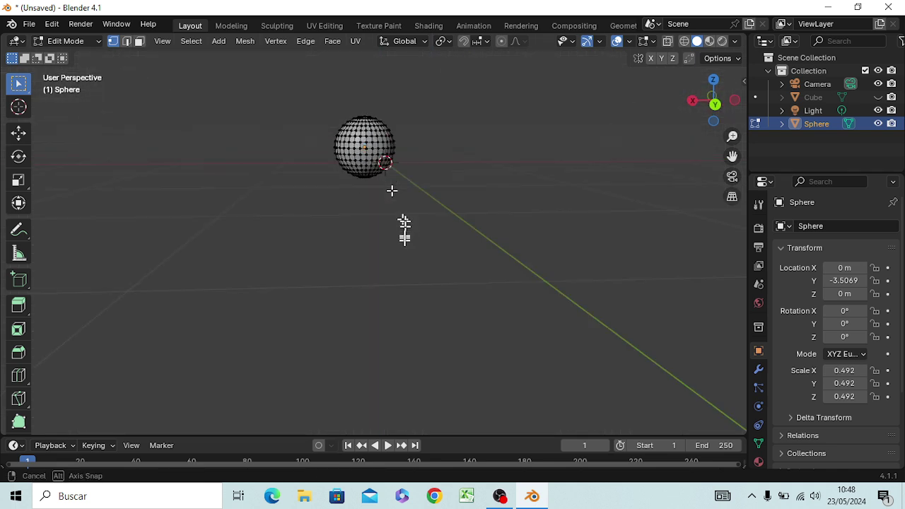
mouse_move(403, 230)
middle_down()
mouse_move(404, 252)
mouse_move(386, 202)
middle_up()
scroll(385, 201, up, 1)
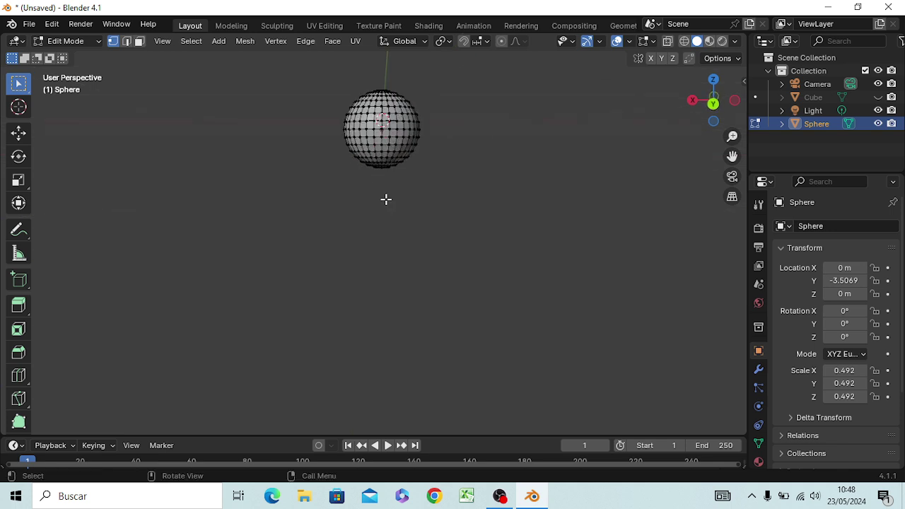
scroll(389, 191, up, 1)
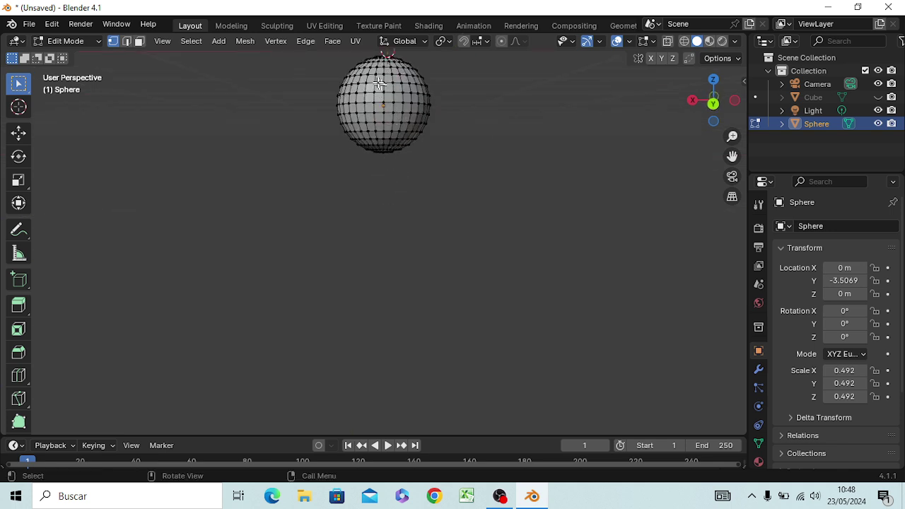
ctrl+right_drag(381, 77, 384, 110)
key(KP_1)
scroll(447, 127, up, 3)
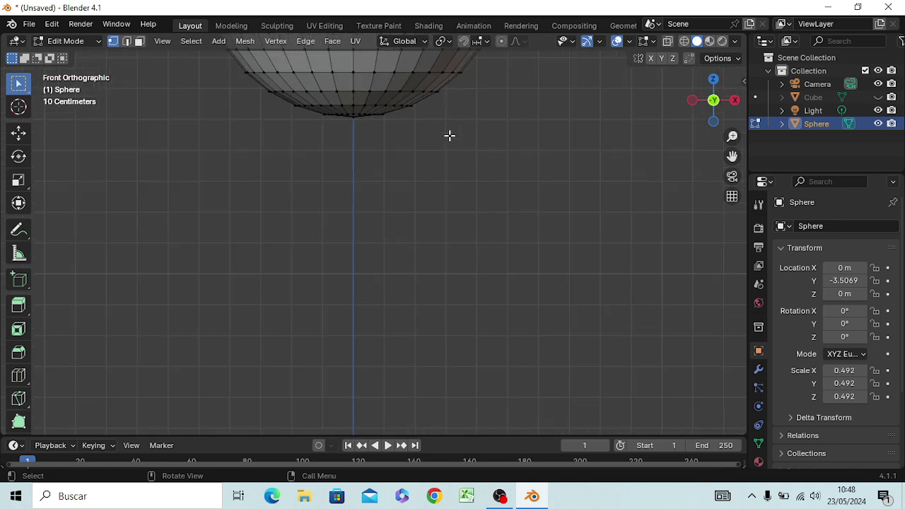
scroll(449, 135, down, 4)
scroll(446, 133, down, 4)
scroll(446, 132, up, 3)
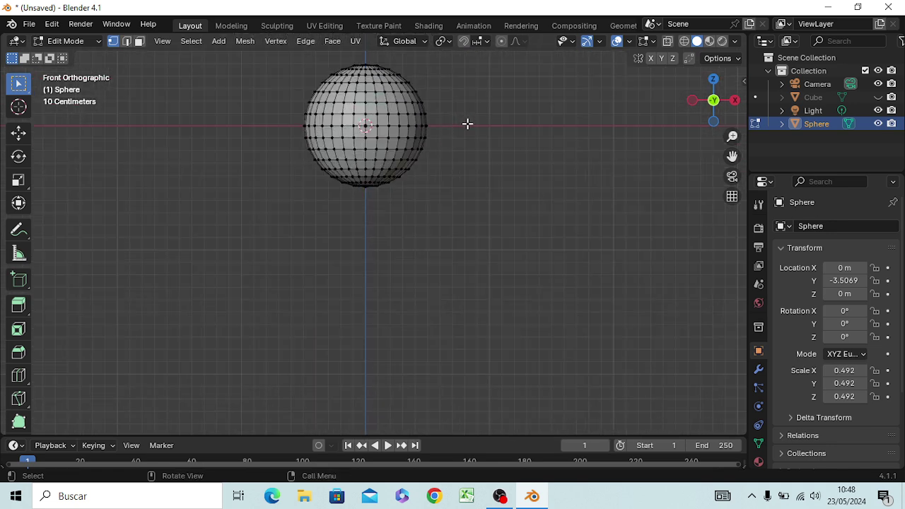
Pull the selected faces out of the sphere along the X axis.
key(g)
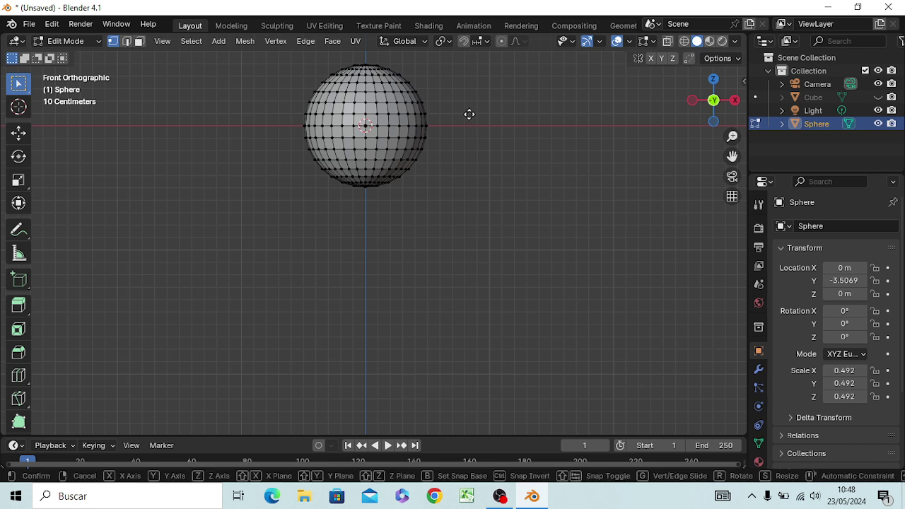
key(x)
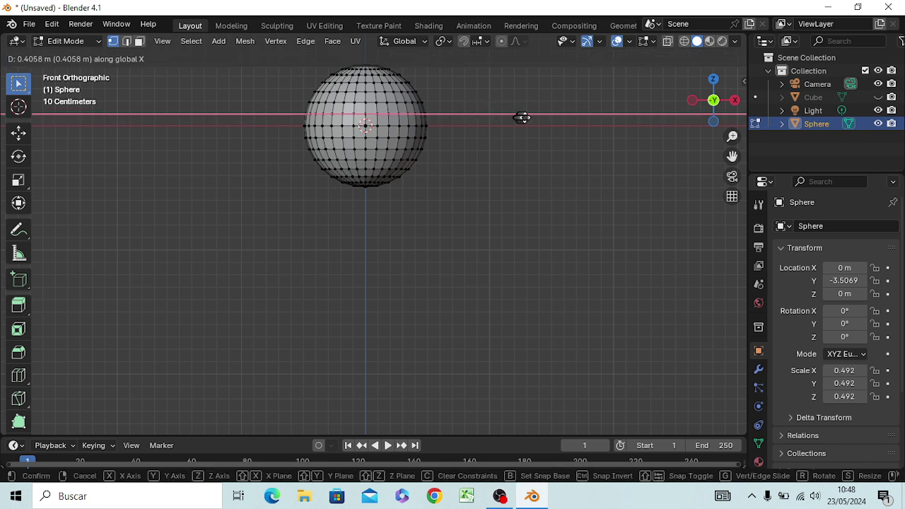
click(561, 117)
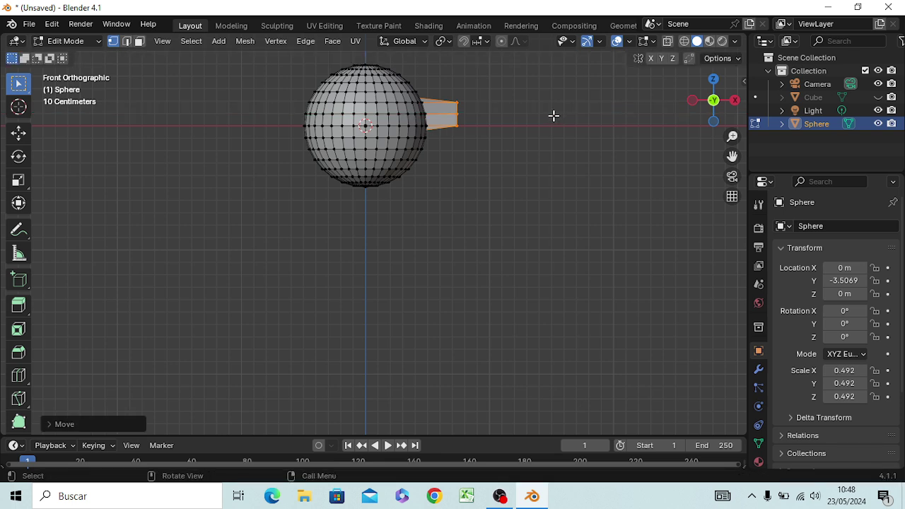
click(526, 137)
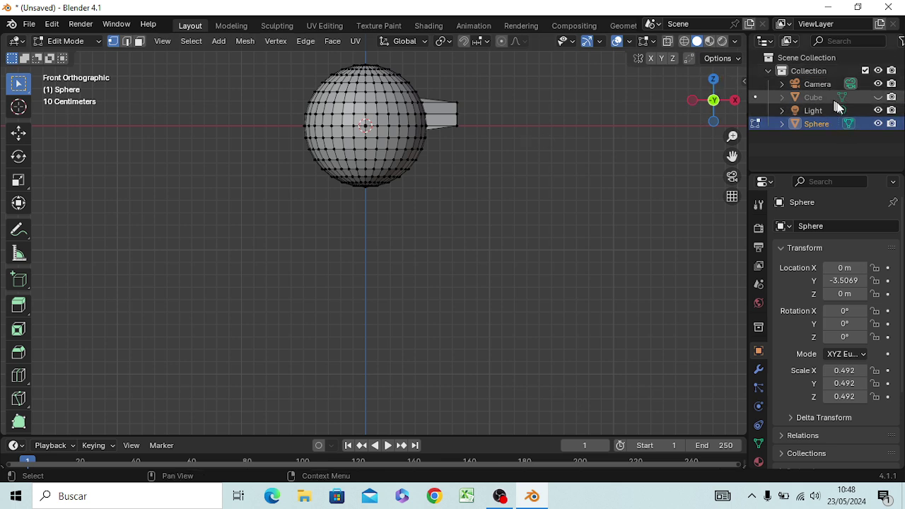
Unhide the cube and undo the protrusion pulled out of the sphere.
click(878, 97)
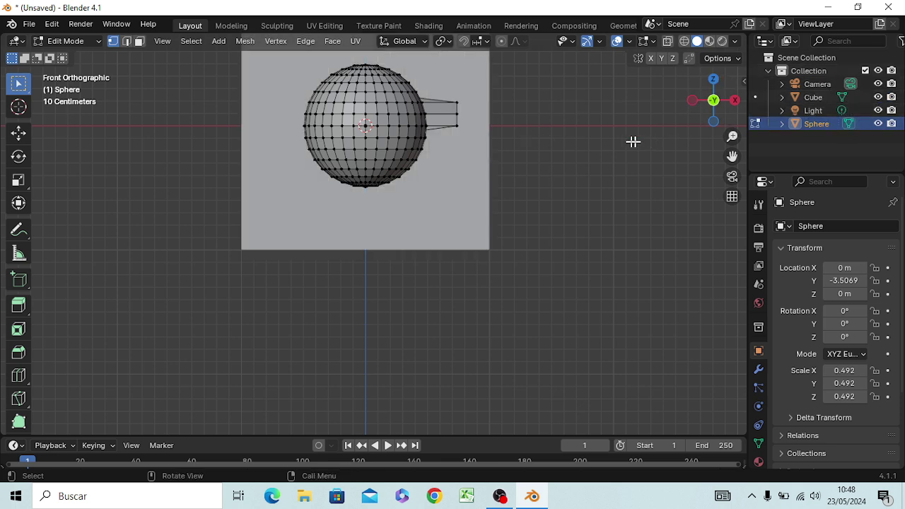
key(ctrl+z)
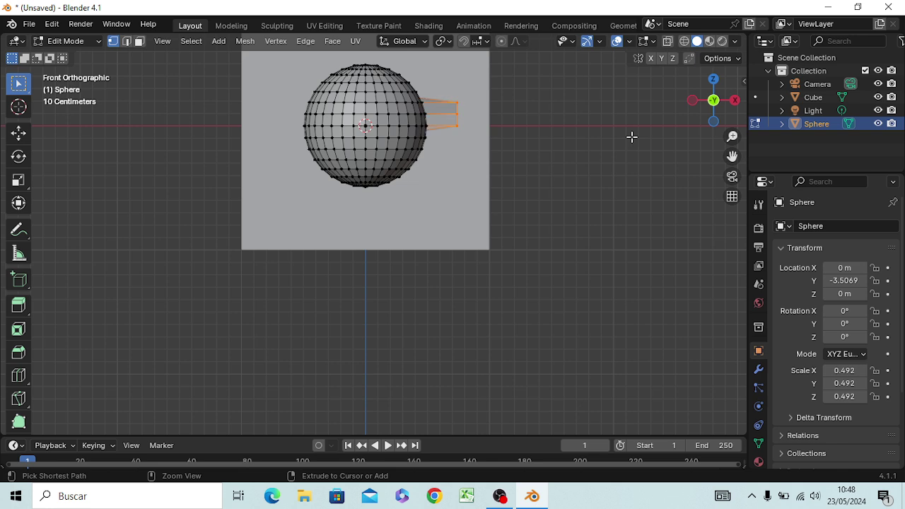
key(ctrl+z)
scroll(430, 182, up, 5)
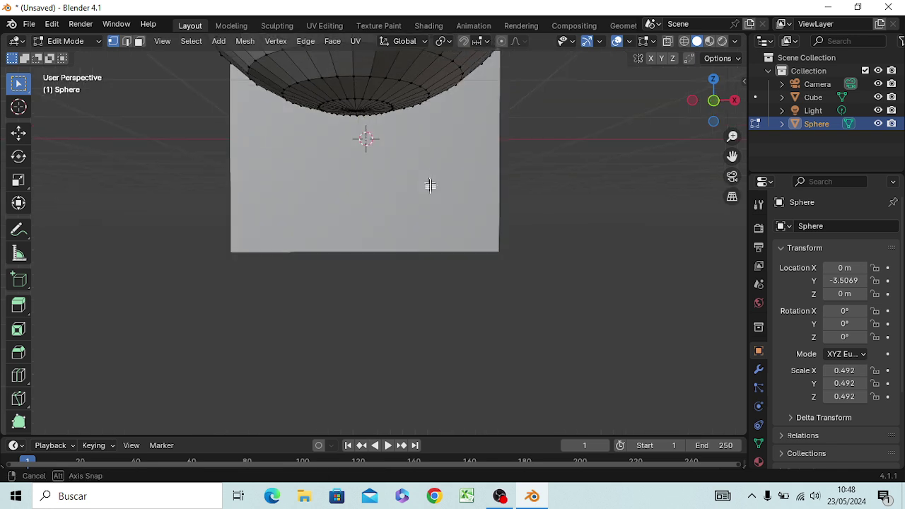
mouse_move(429, 186)
middle_down()
mouse_move(412, 202)
mouse_move(372, 198)
mouse_move(344, 216)
mouse_move(372, 248)
mouse_move(386, 249)
mouse_move(372, 259)
mouse_move(380, 247)
middle_up()
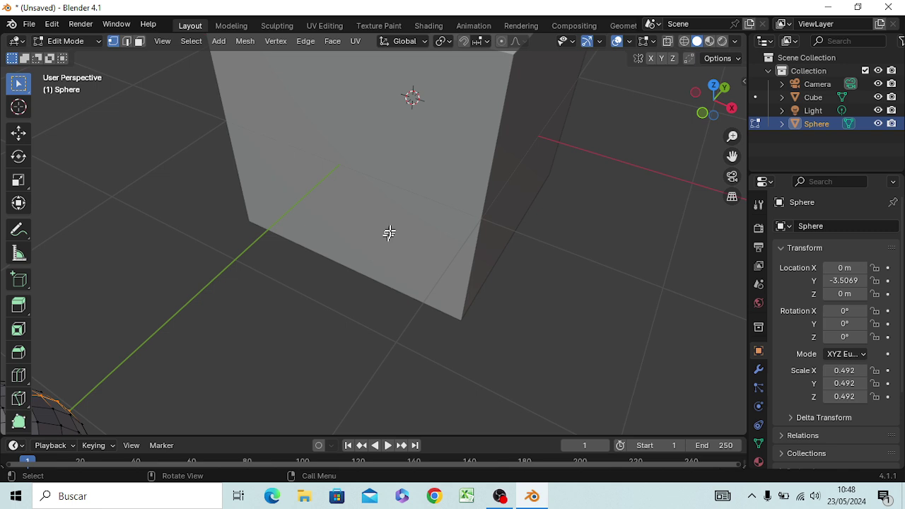
Move the selected part of the sphere along the Y axis.
key(g)
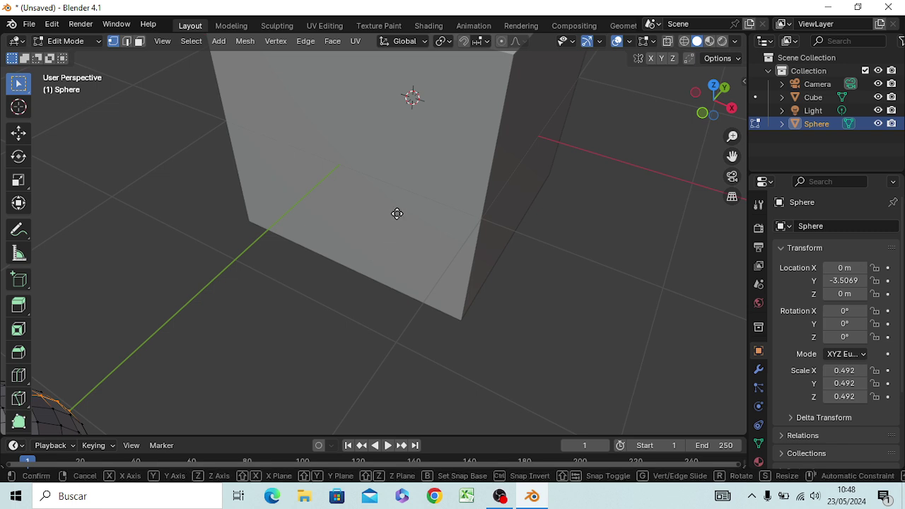
key(y)
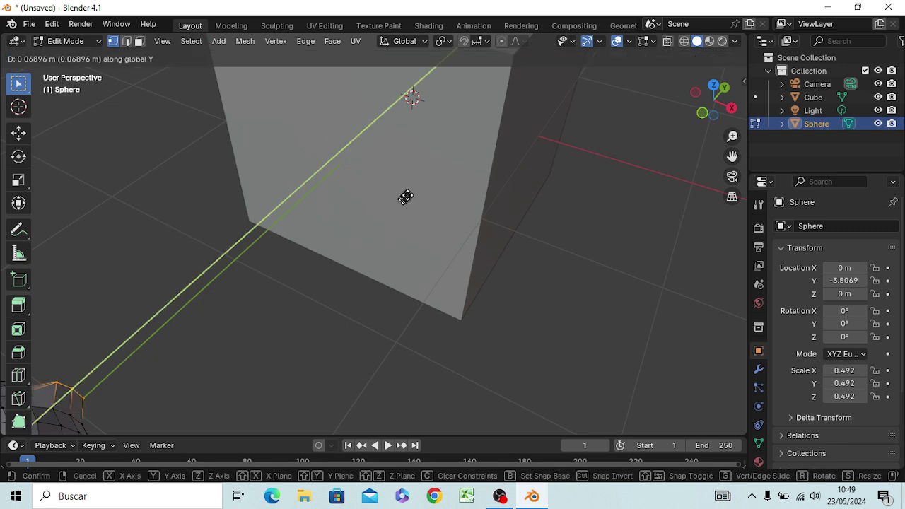
click(430, 169)
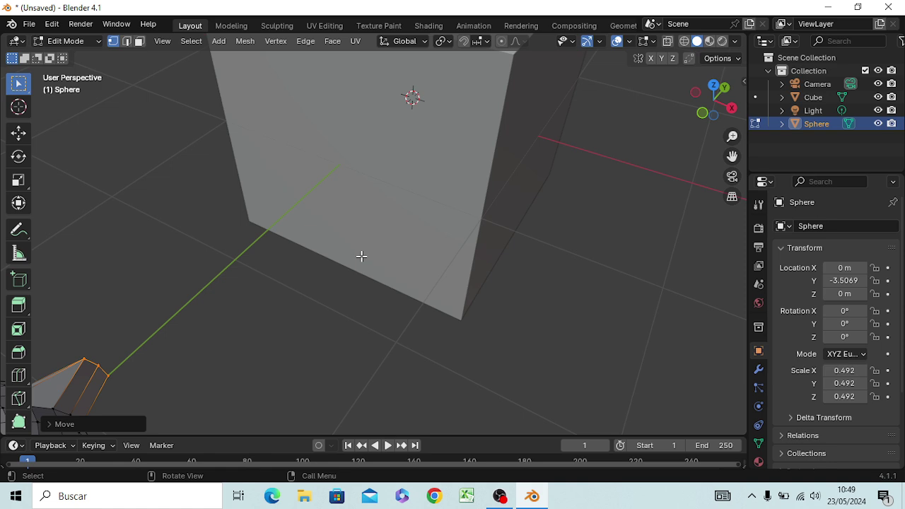
scroll(362, 256, down, 4)
middle_drag(364, 254, 408, 333)
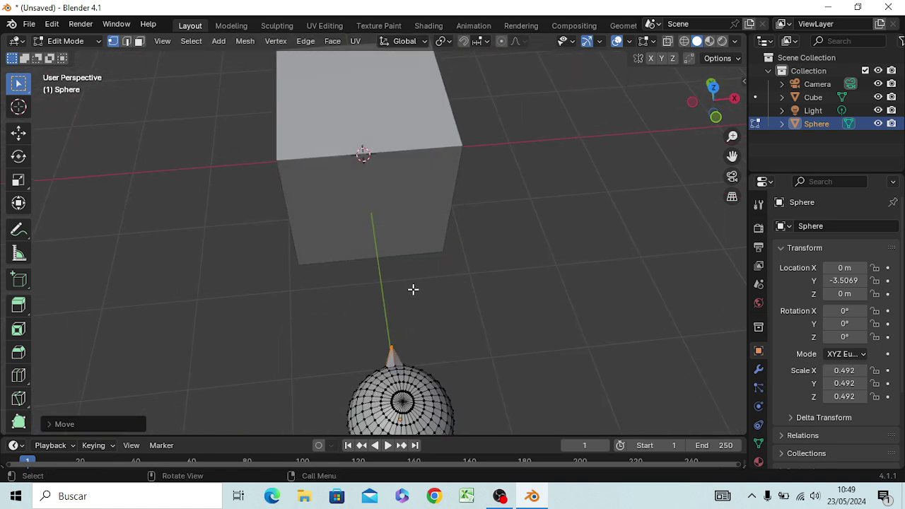
Pull a vertex along Y into a pointed spike toward the cube, viewed from the front.
key(g)
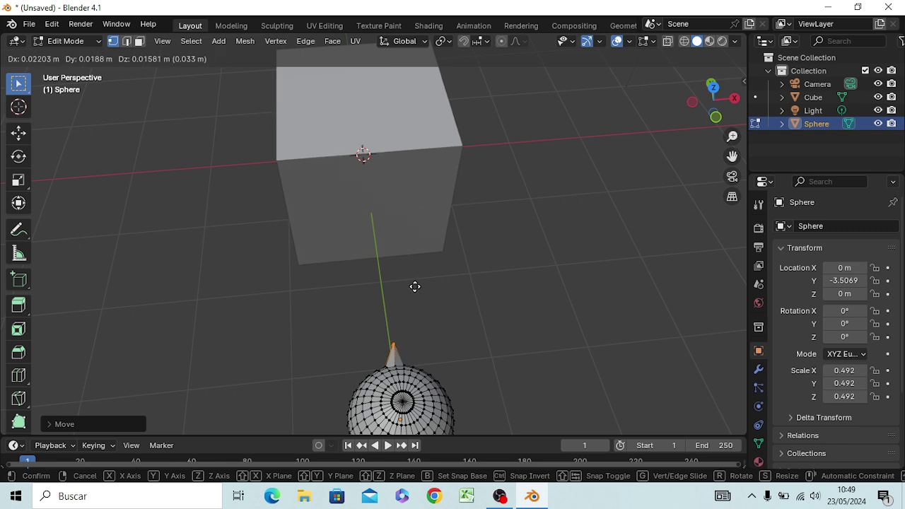
key(y)
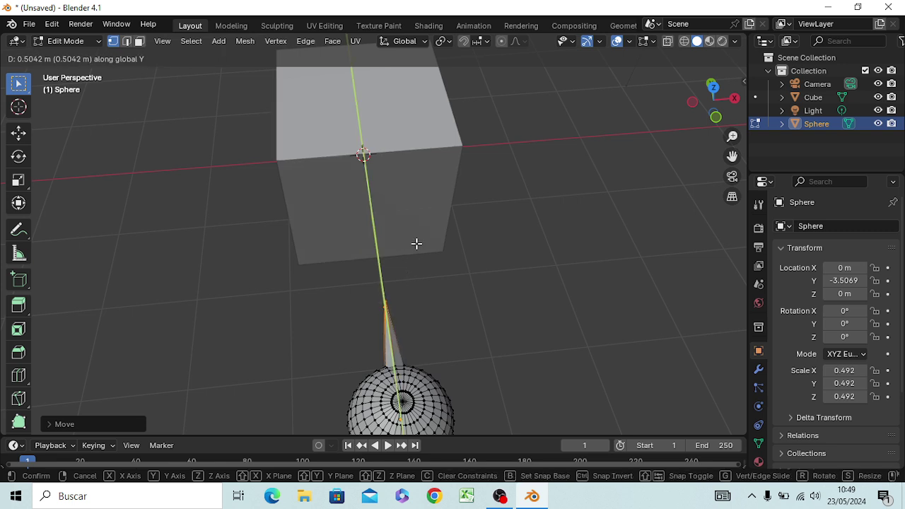
click(415, 247)
scroll(443, 293, down, 2)
scroll(443, 292, up, 1)
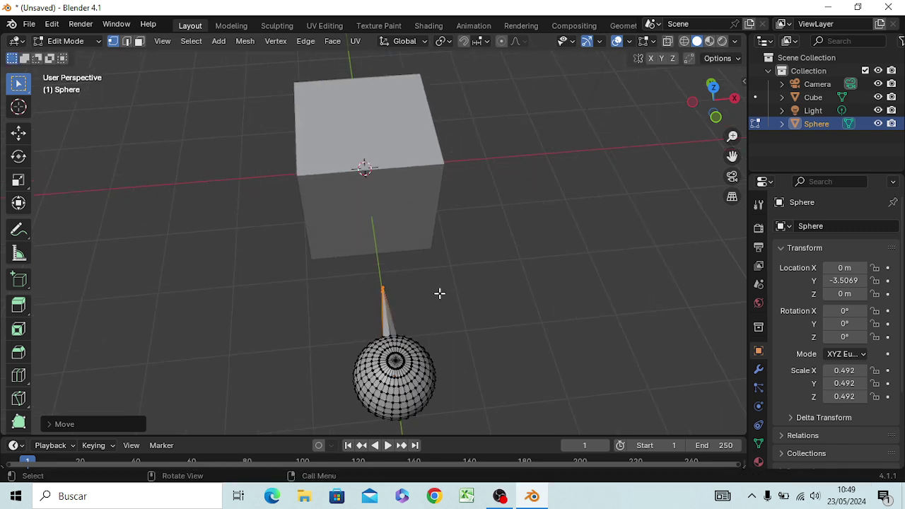
key(KP_1)
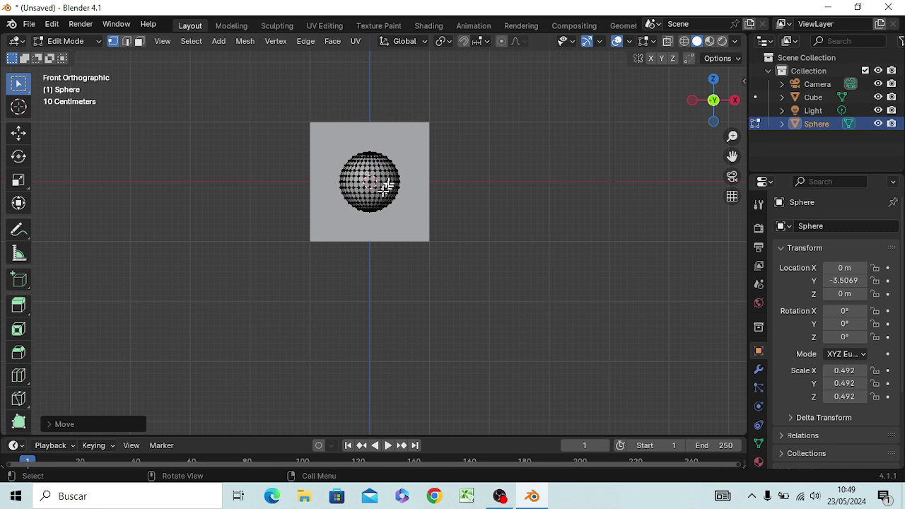
In Object Mode, scale the sphere evenly from 0.818 to 1.147 and orbit to check it.
key(Tab)
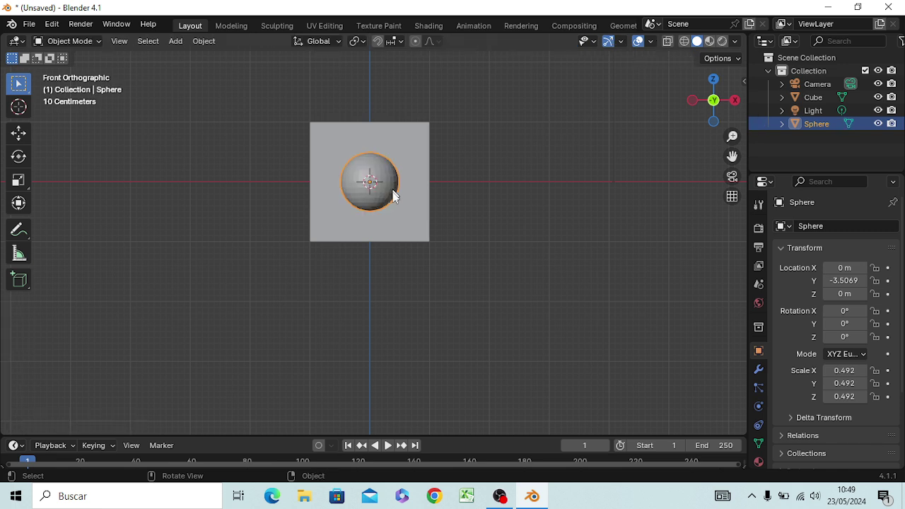
key(s)
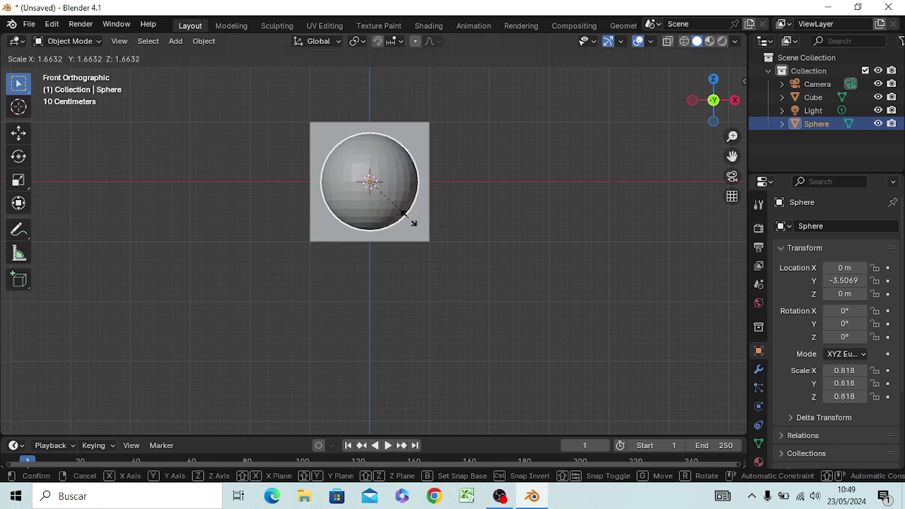
click(425, 239)
mouse_move(419, 255)
middle_down()
mouse_move(420, 264)
mouse_move(339, 306)
middle_up()
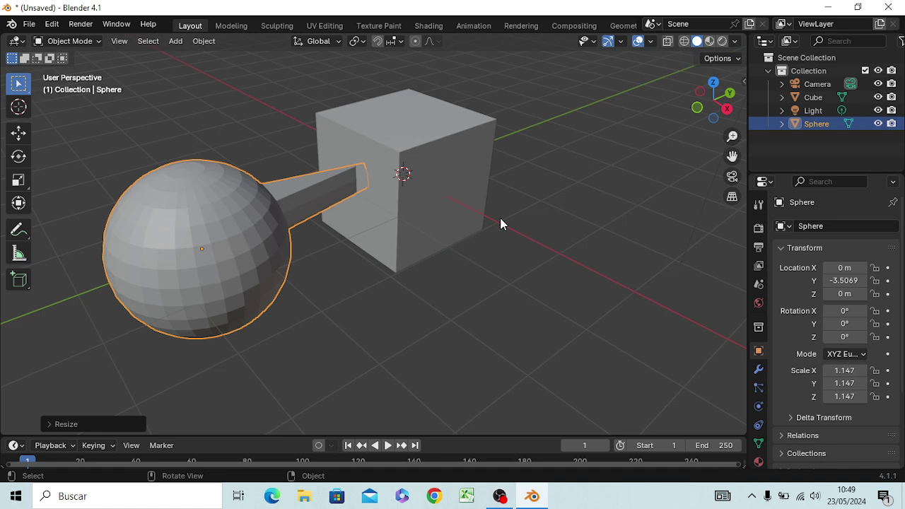
key(KP_1)
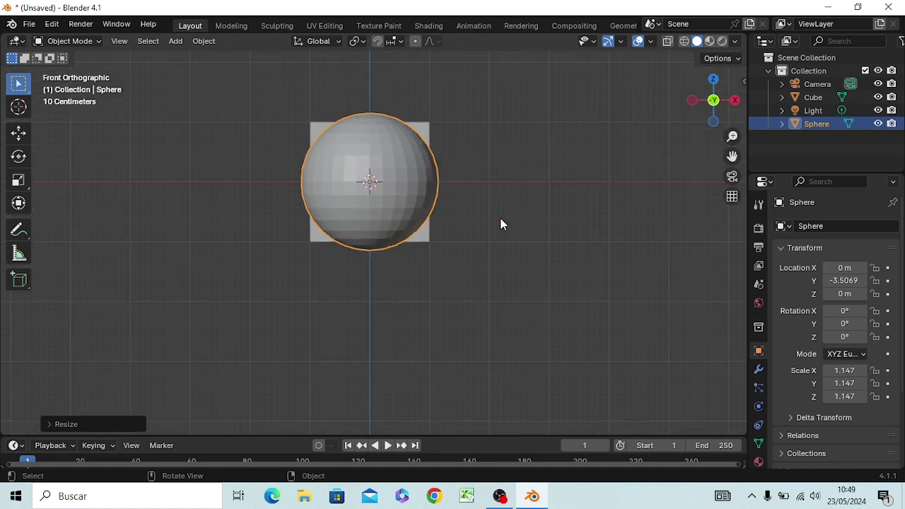
key(KP_7)
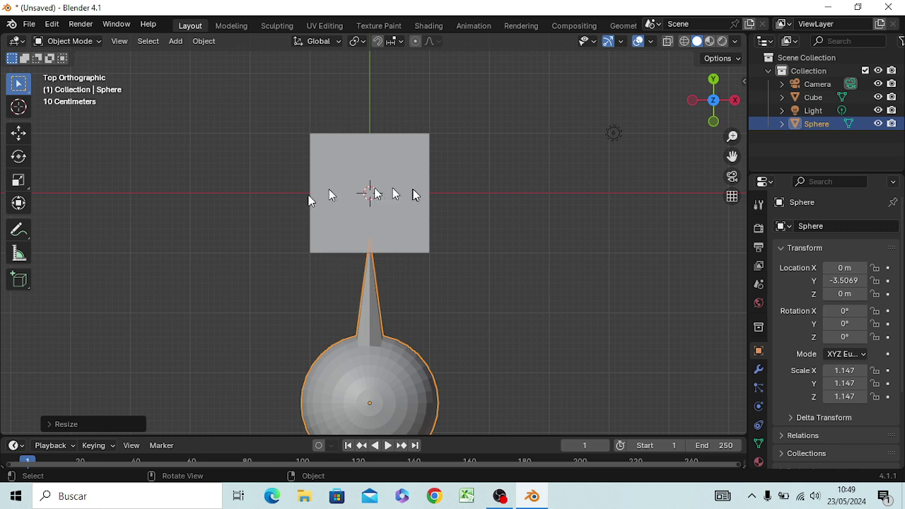
middle_drag(390, 230, 396, 193)
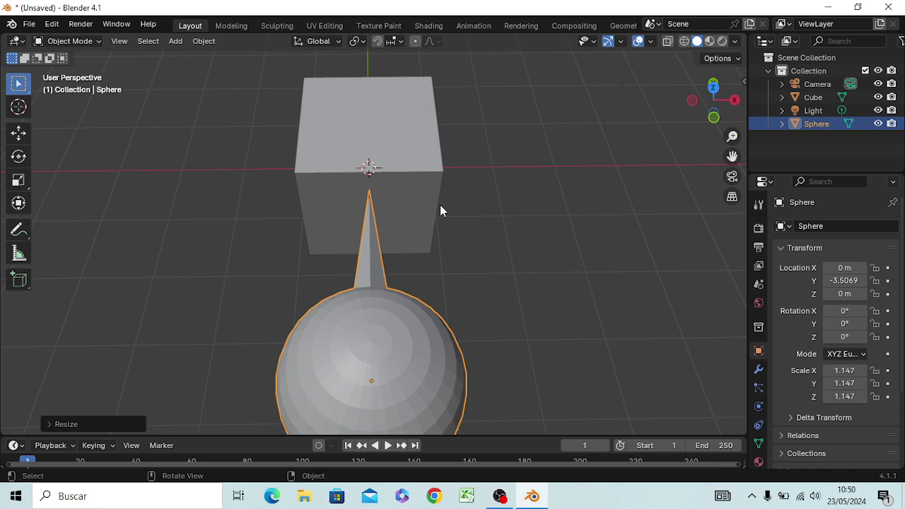
key(KP_8)
key(KP_7)
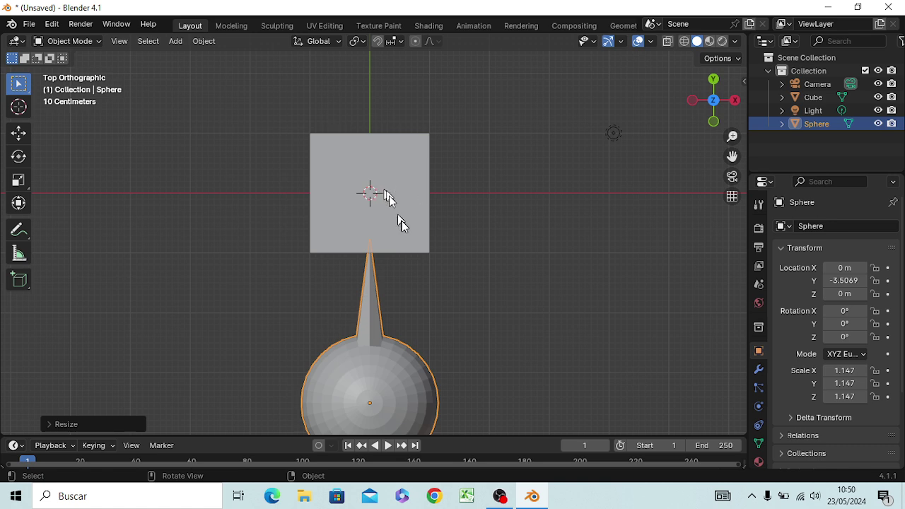
middle_drag(402, 220, 399, 146)
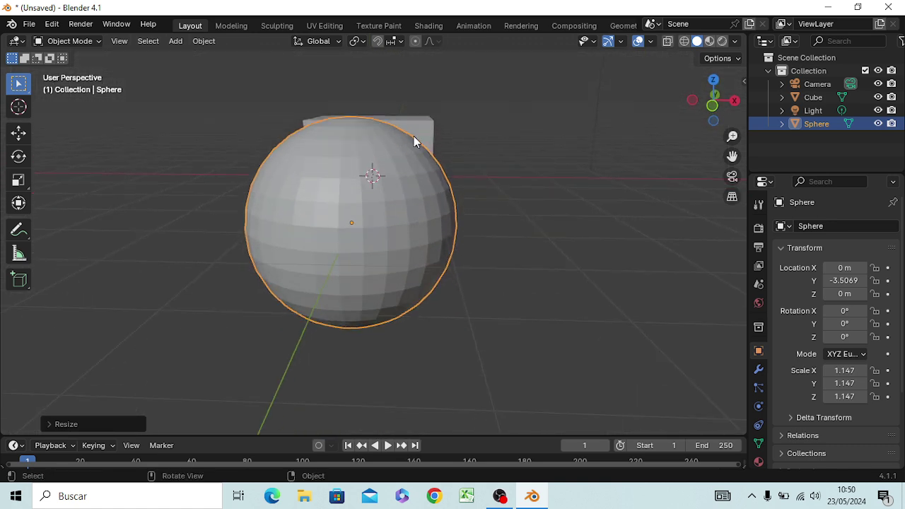
key(KP_1)
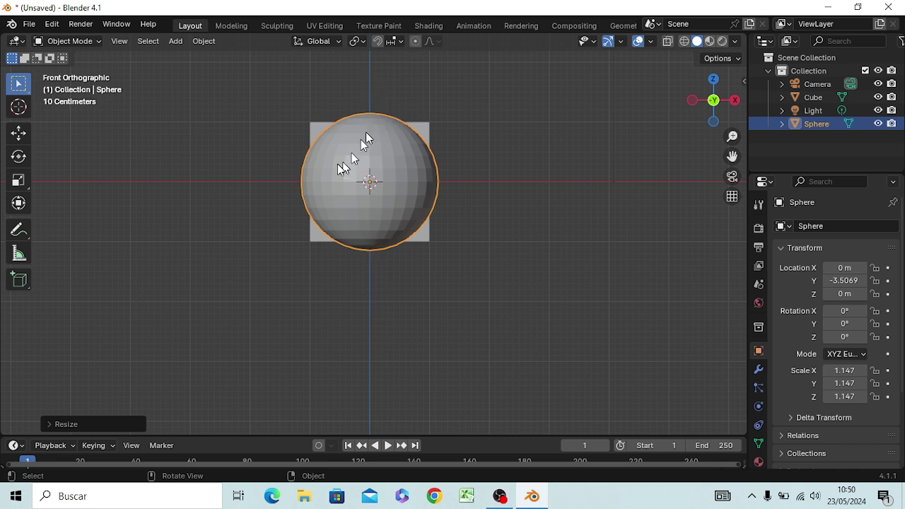
middle_drag(464, 252, 429, 262)
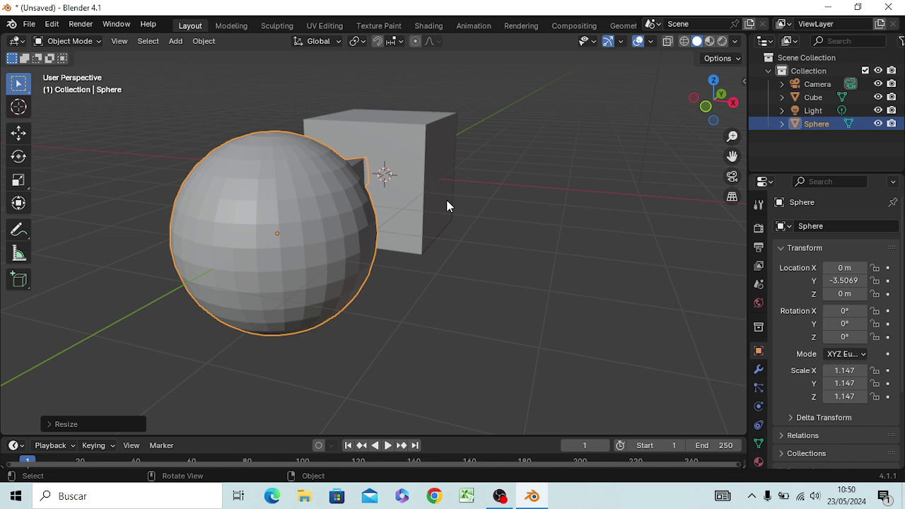
key(KP_1)
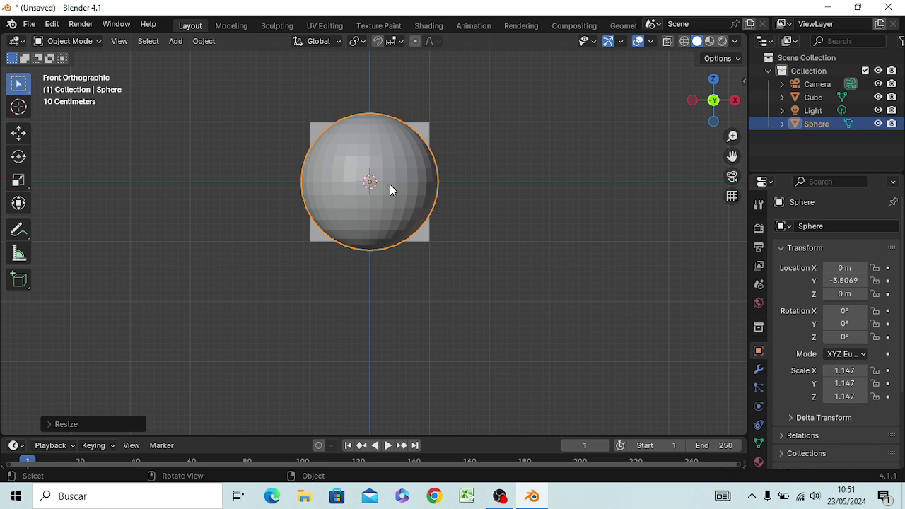
Move the sphere along Y, then undo the overly far move.
key(g)
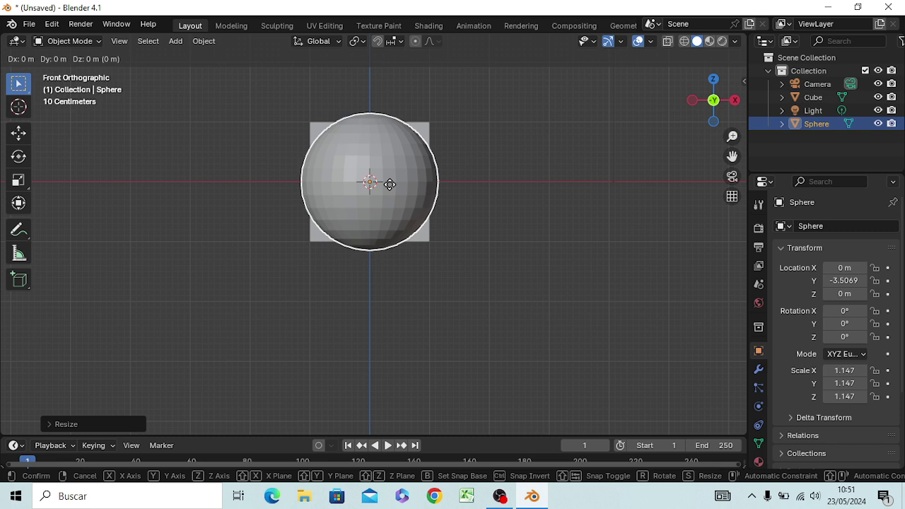
key(y)
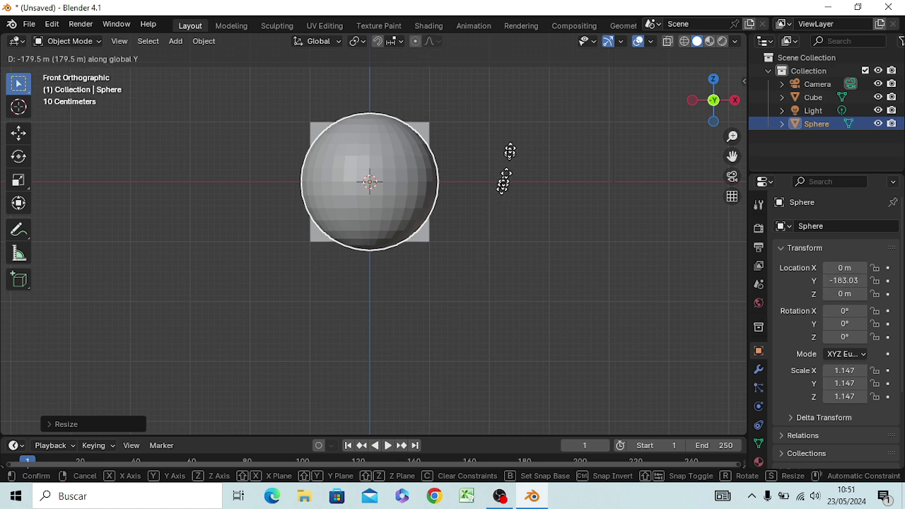
click(483, 92)
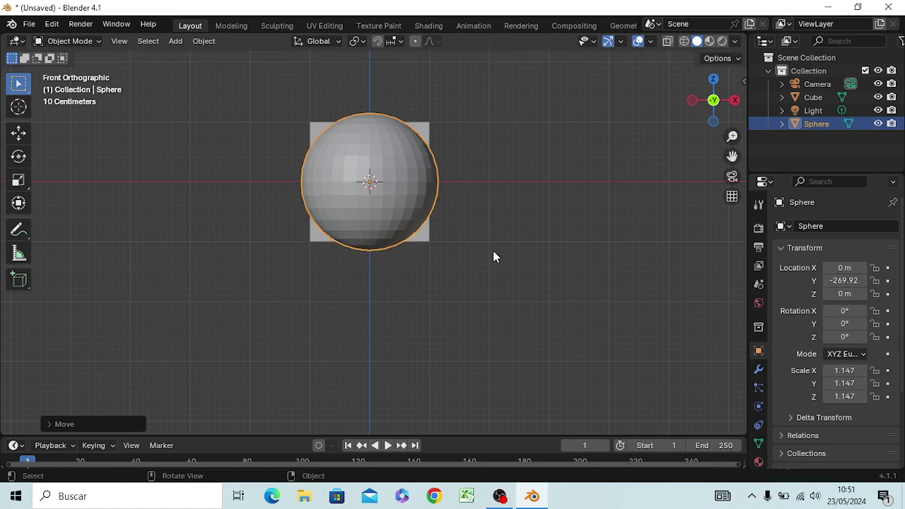
middle_drag(494, 254, 496, 350)
scroll(497, 348, down, 3)
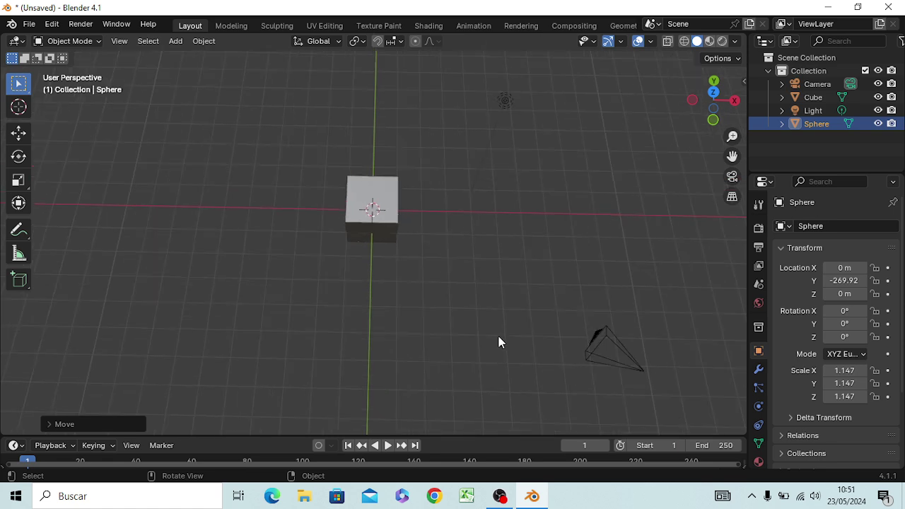
scroll(499, 343, down, 2)
scroll(497, 340, down, 2)
scroll(497, 339, down, 2)
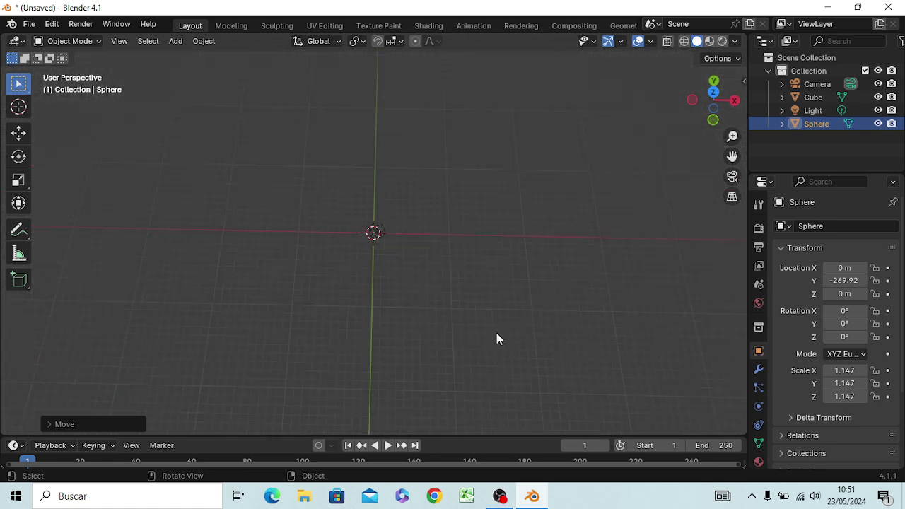
scroll(502, 326, up, 2)
scroll(506, 321, up, 2)
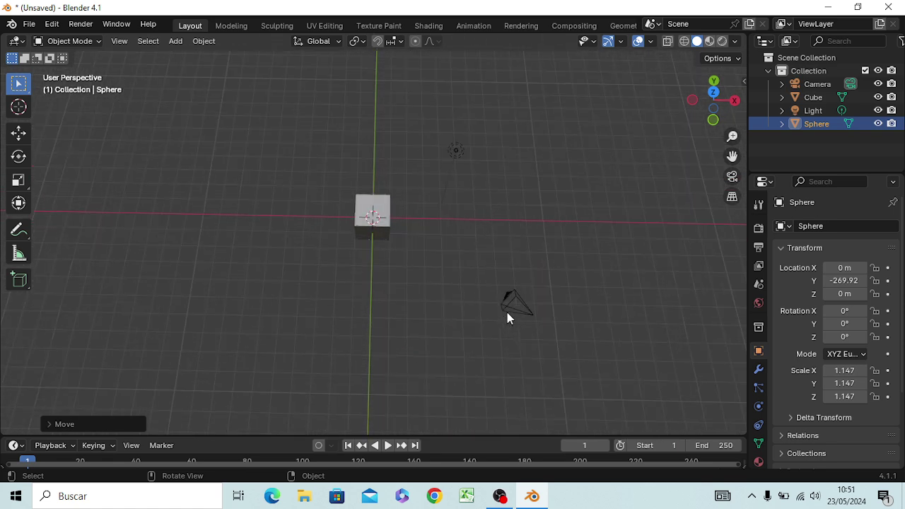
key(ctrl+z)
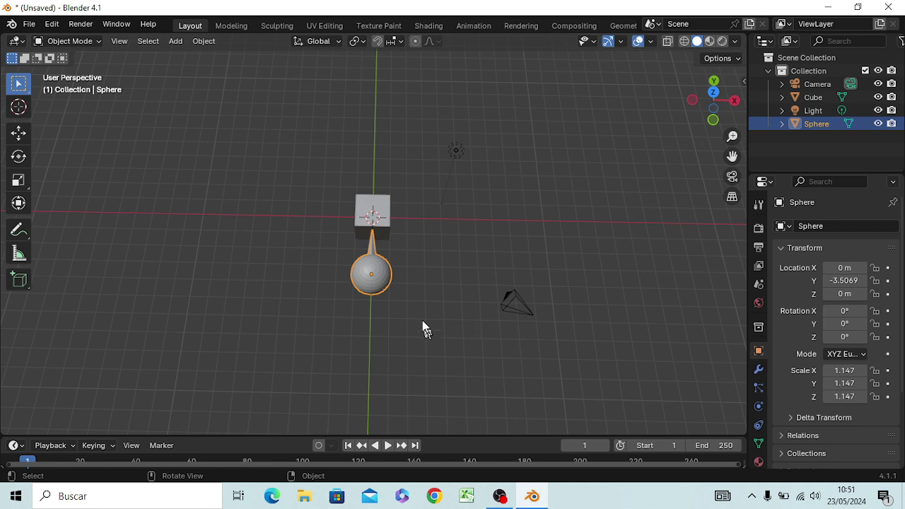
Move the sphere along Y to -5.5457 and check it from top and right views.
key(g)
key(y)
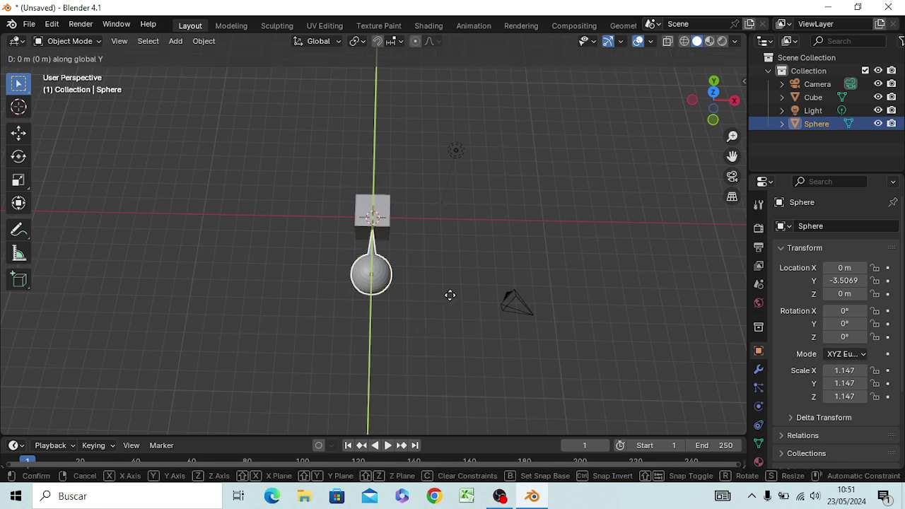
click(434, 336)
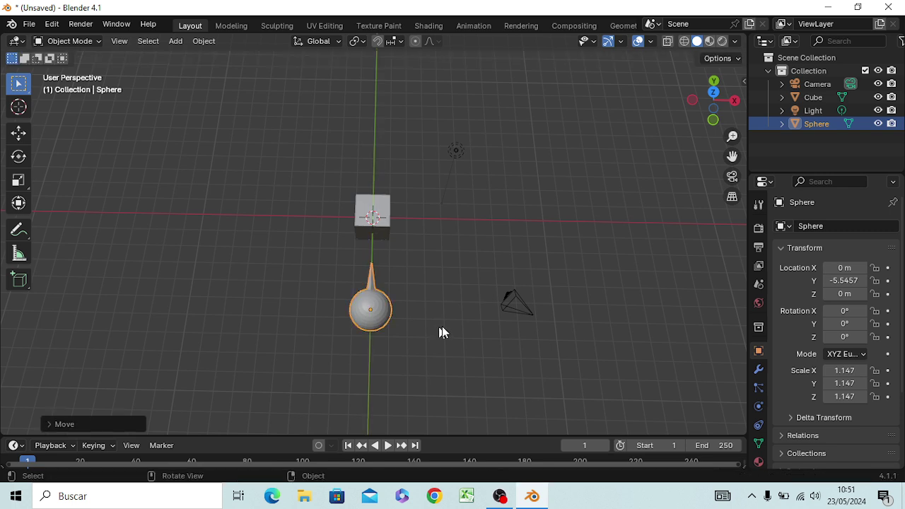
key(KP_7)
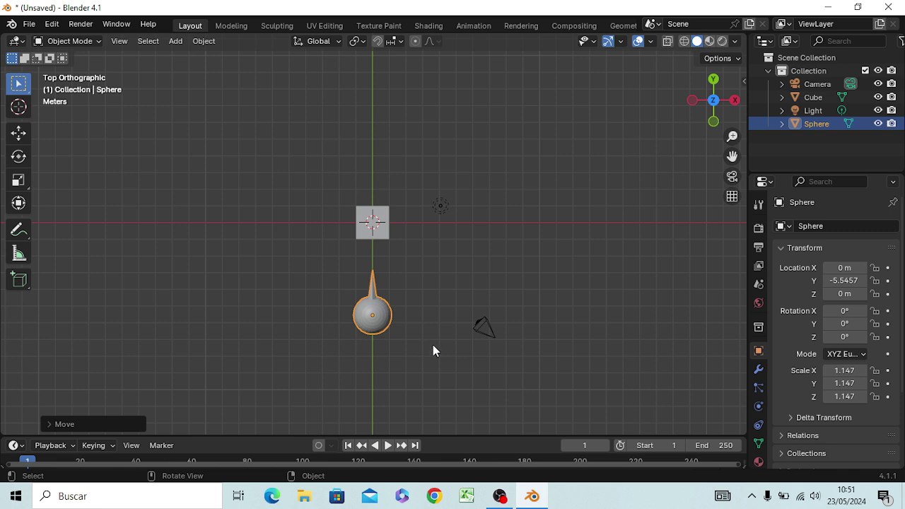
key(KP_3)
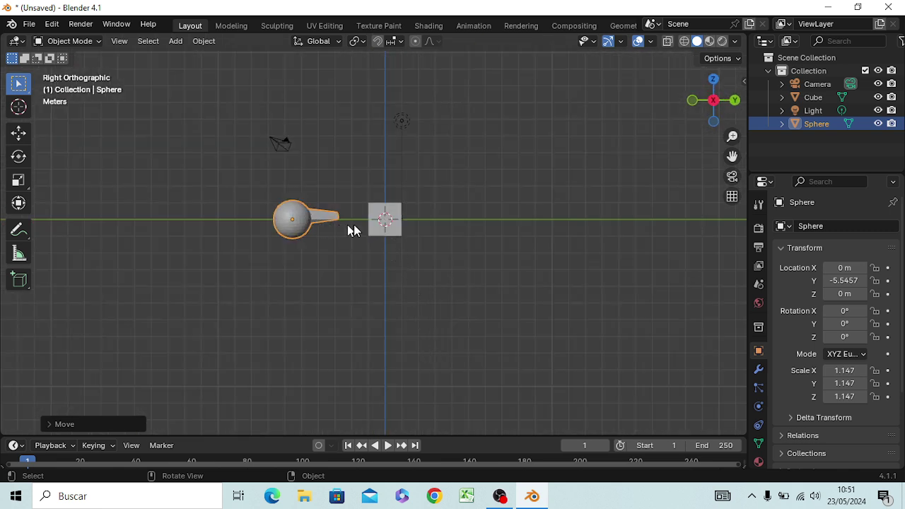
key(KP_7)
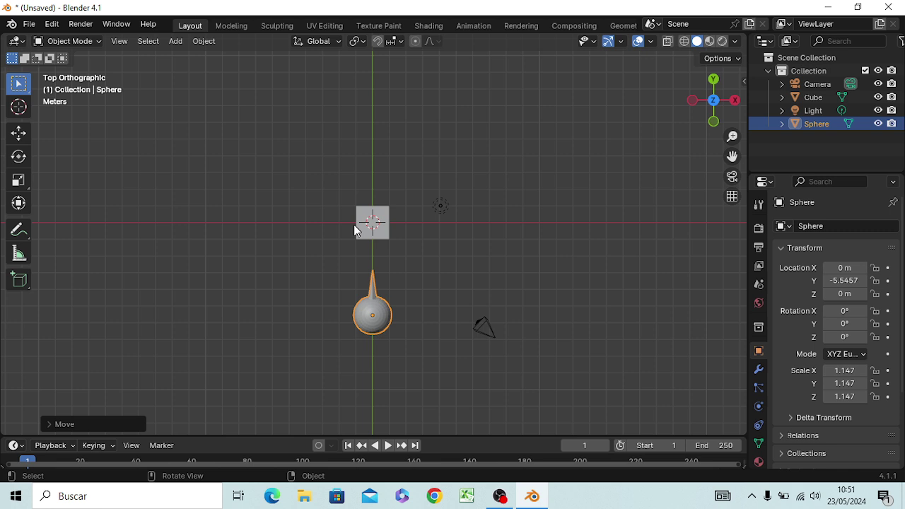
Inspect the sphere's placement from top, right, front and back views.
mouse_move(354, 224)
middle_down()
mouse_move(249, 203)
mouse_move(182, 137)
mouse_move(200, 144)
mouse_move(208, 63)
mouse_move(203, 79)
middle_up()
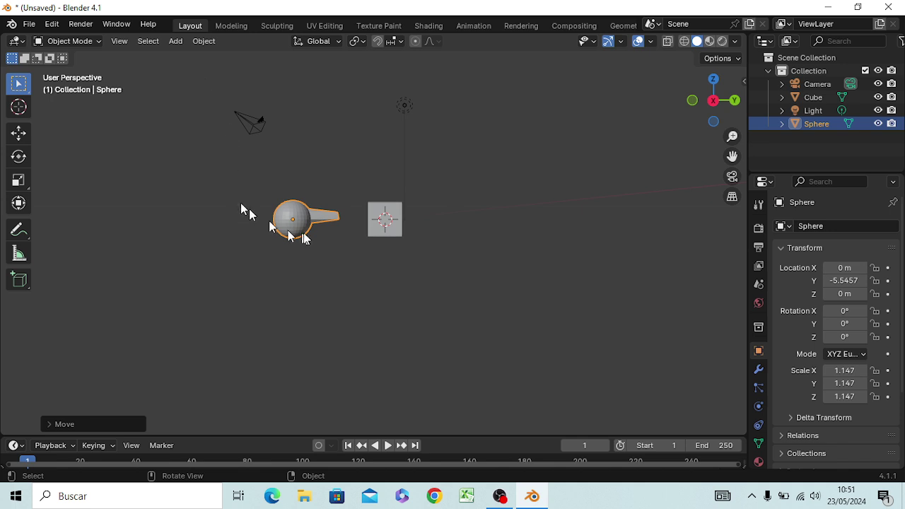
key(KP_3)
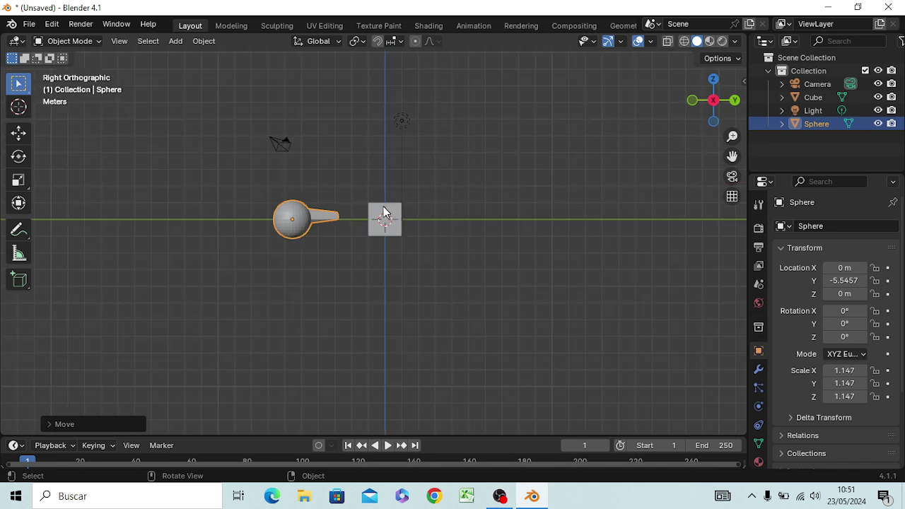
scroll(397, 234, up, 3)
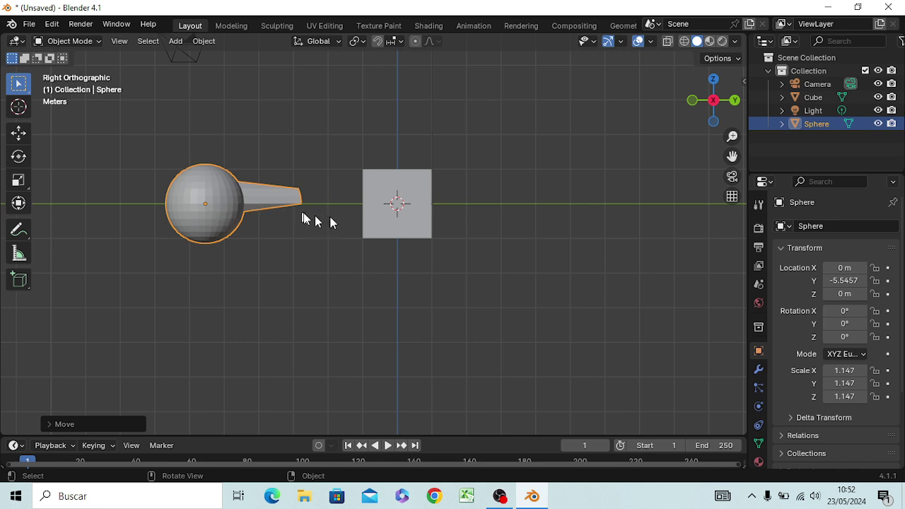
key(KP_7)
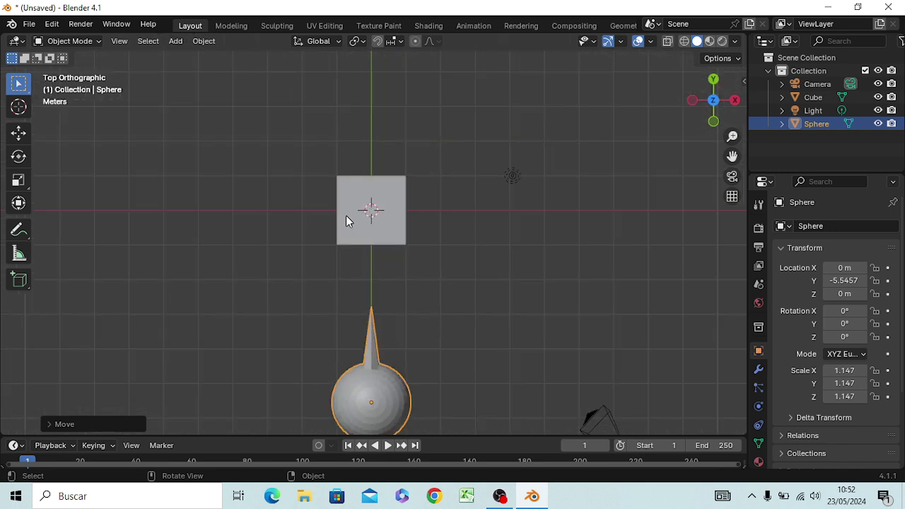
key(KP_3)
mouse_move(348, 209)
middle_down()
mouse_move(353, 323)
mouse_move(384, 350)
mouse_move(515, 340)
mouse_move(502, 357)
middle_up()
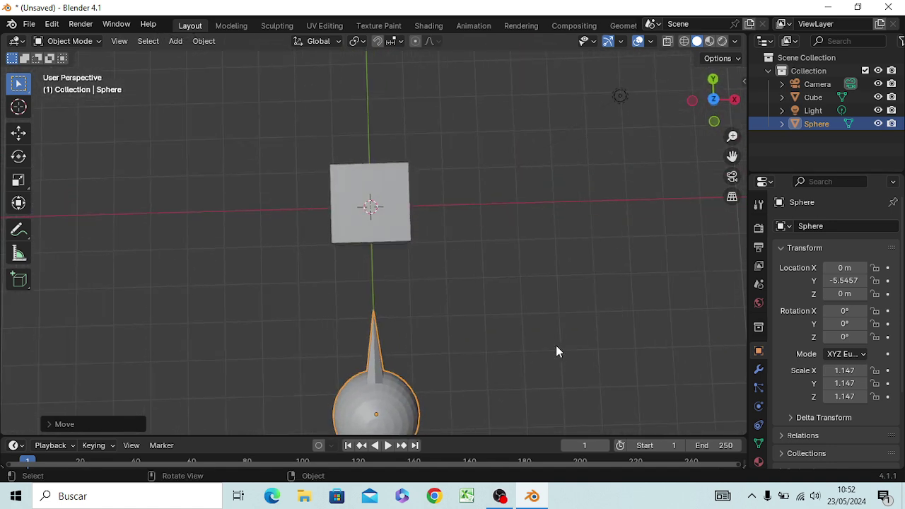
key(KP_7)
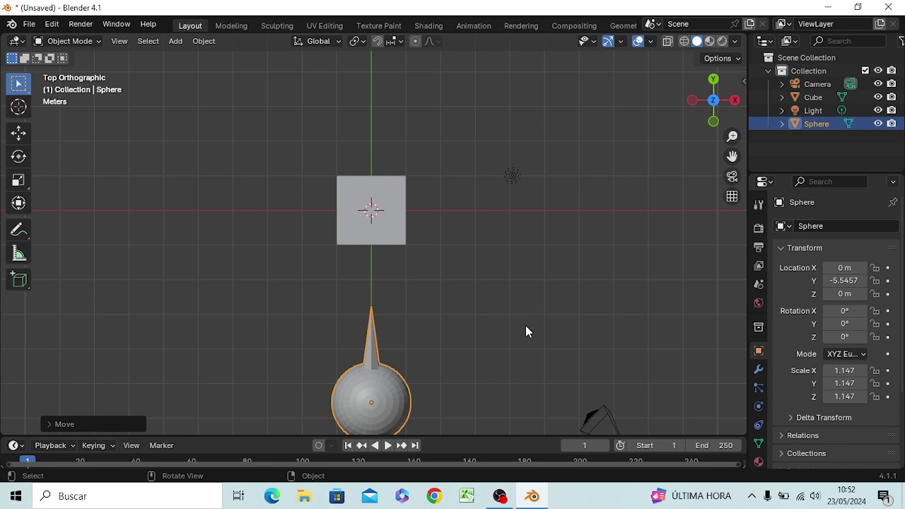
shift+middle_drag(523, 326, 521, 253)
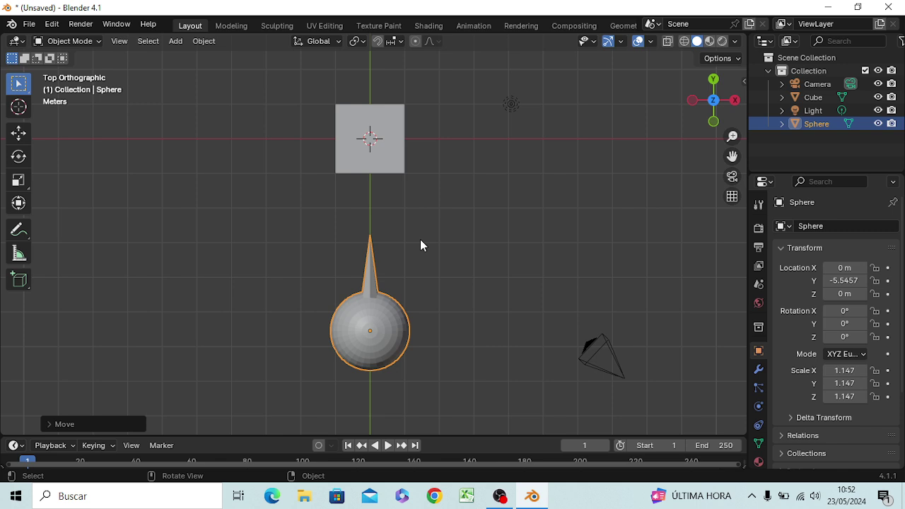
key(KP_1)
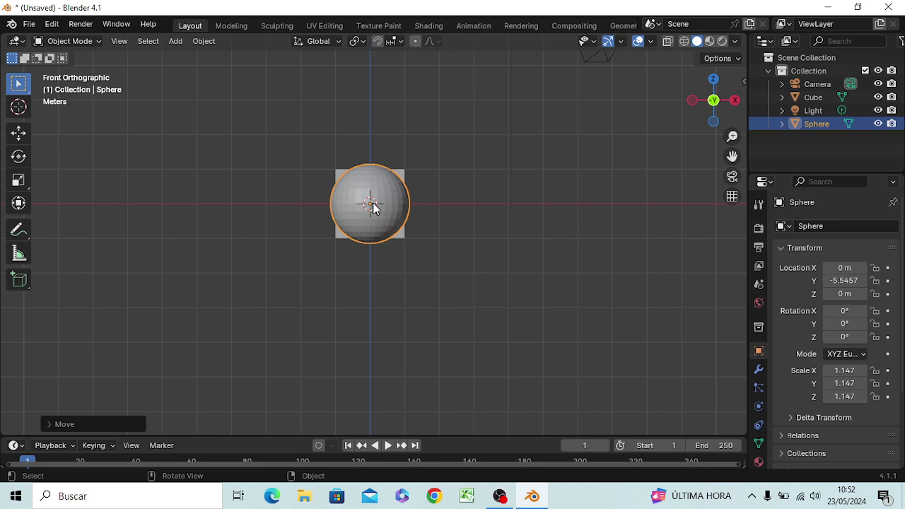
key(ctrl)
key(ctrl+KP_1)
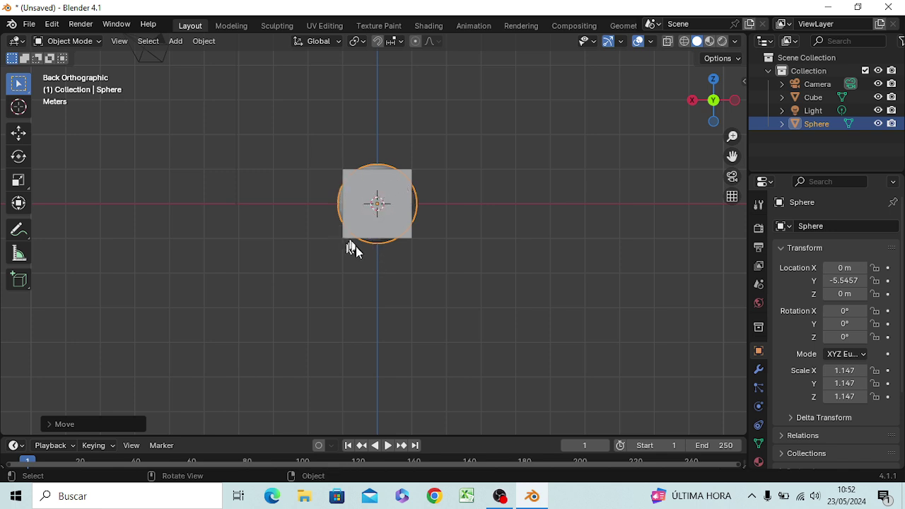
click(516, 191)
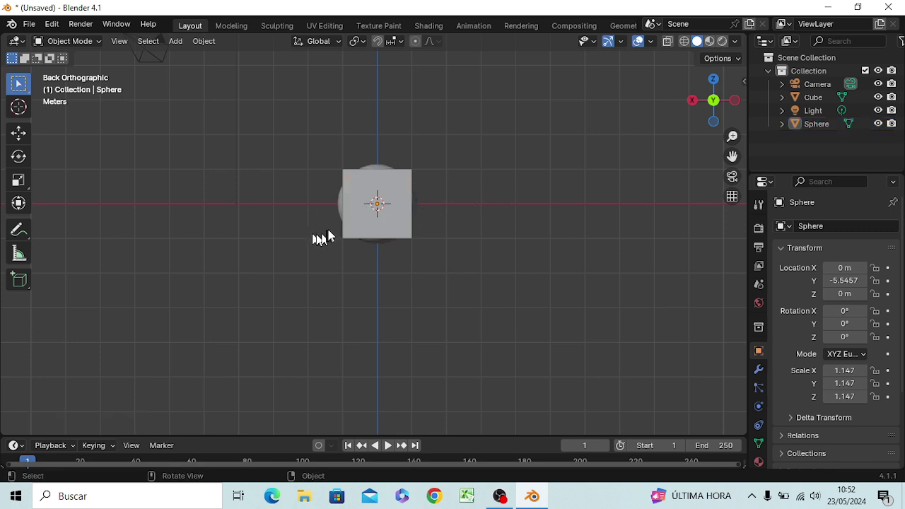
scroll(333, 233, up, 3)
scroll(351, 227, up, 1)
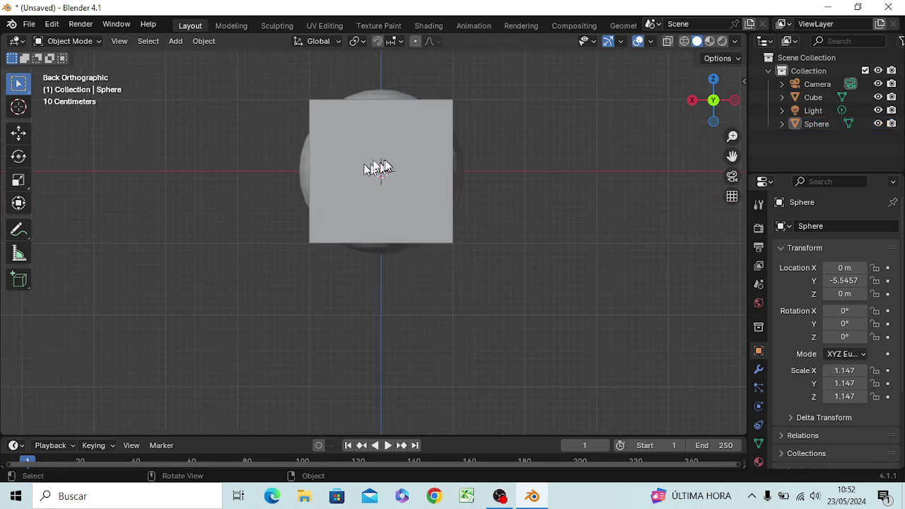
key(KP_1)
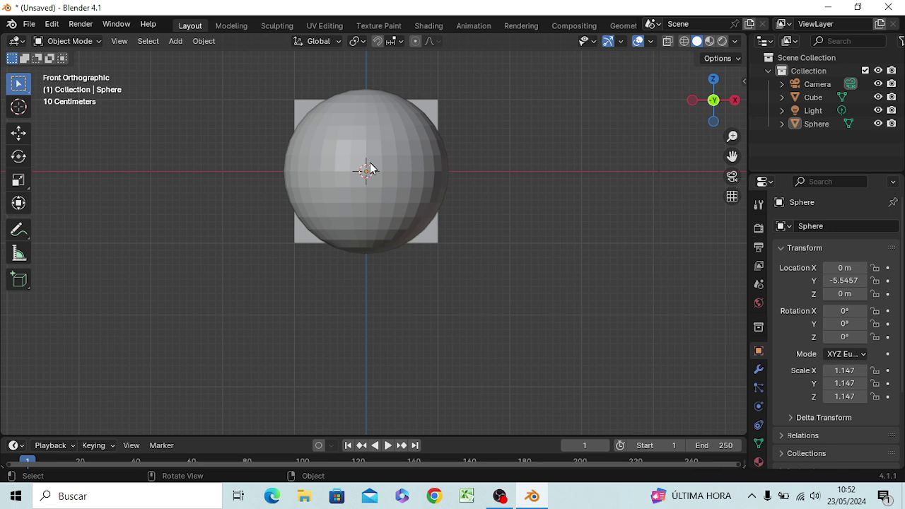
key(ctrl+KP_1)
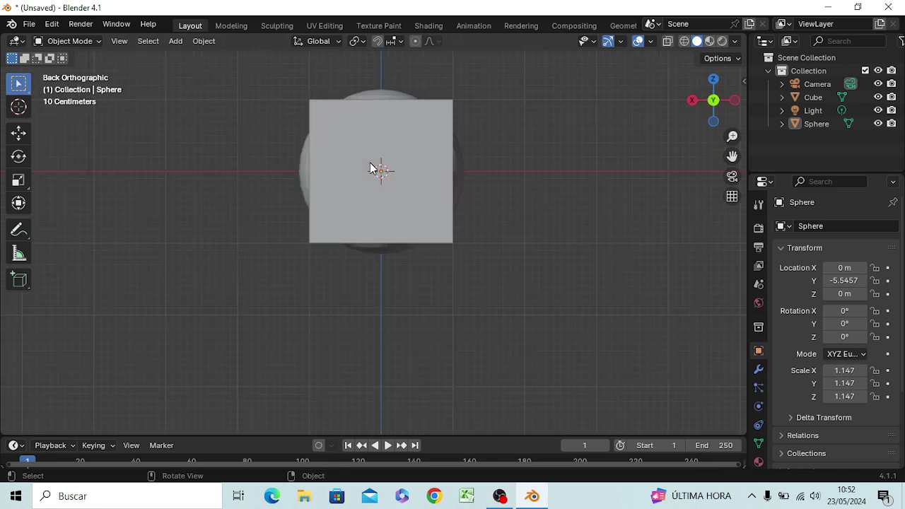
key(KP_3)
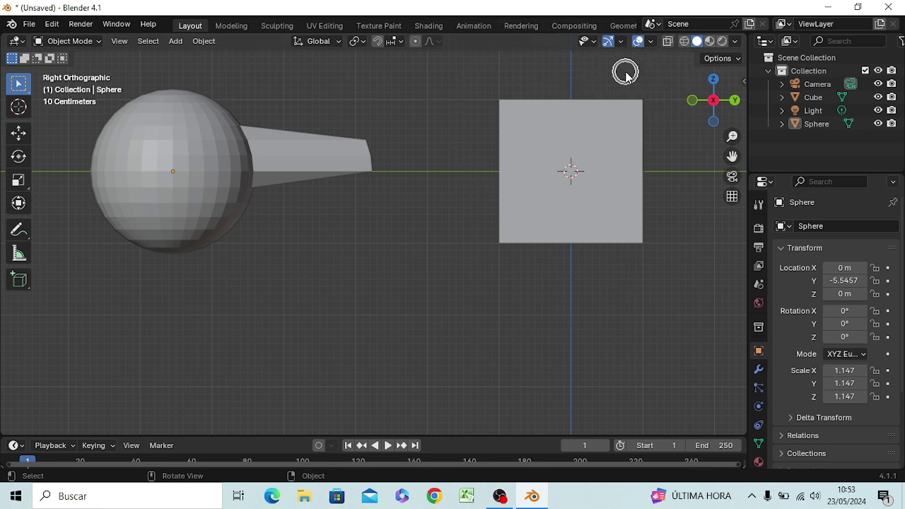
key(ctrl+KP_3)
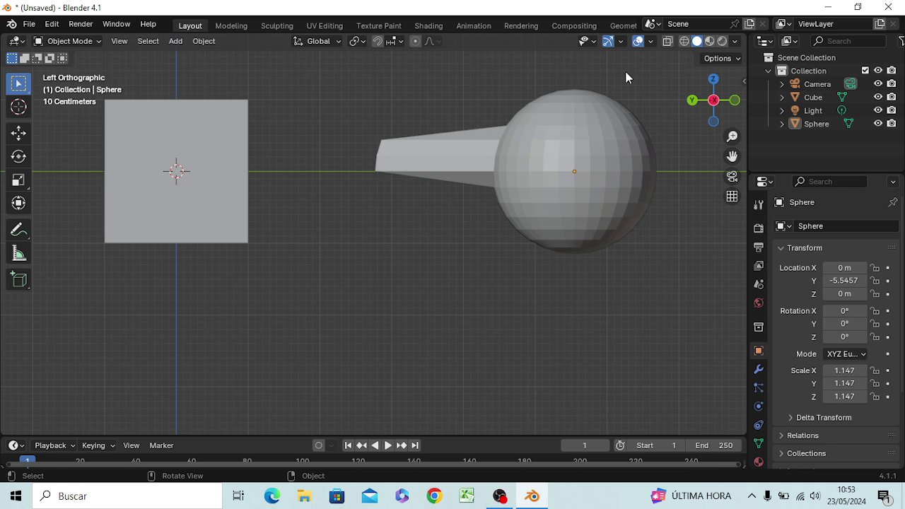
key(KP_7)
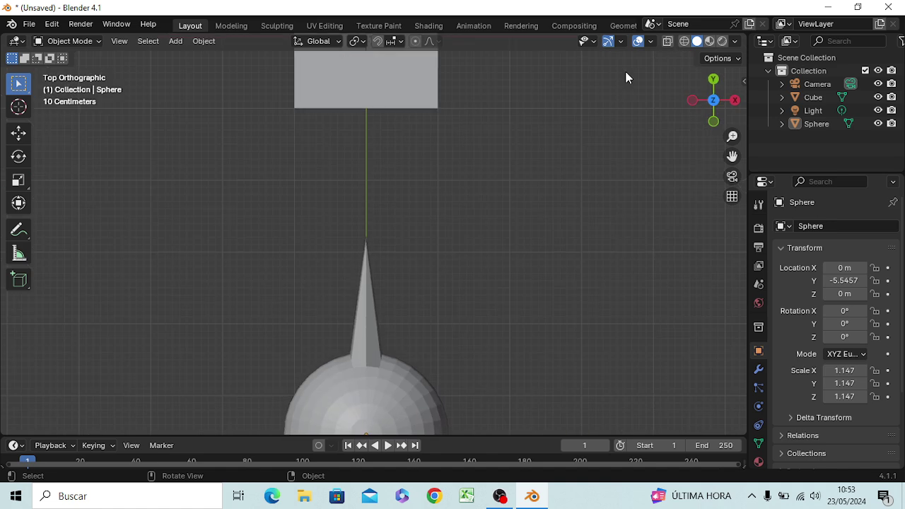
scroll(587, 205, down, 3)
scroll(582, 208, down, 2)
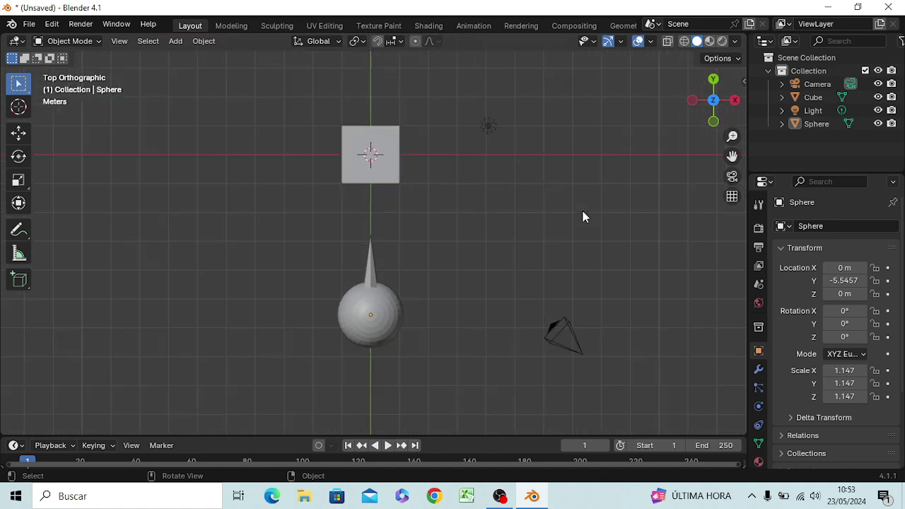
scroll(581, 208, up, 1)
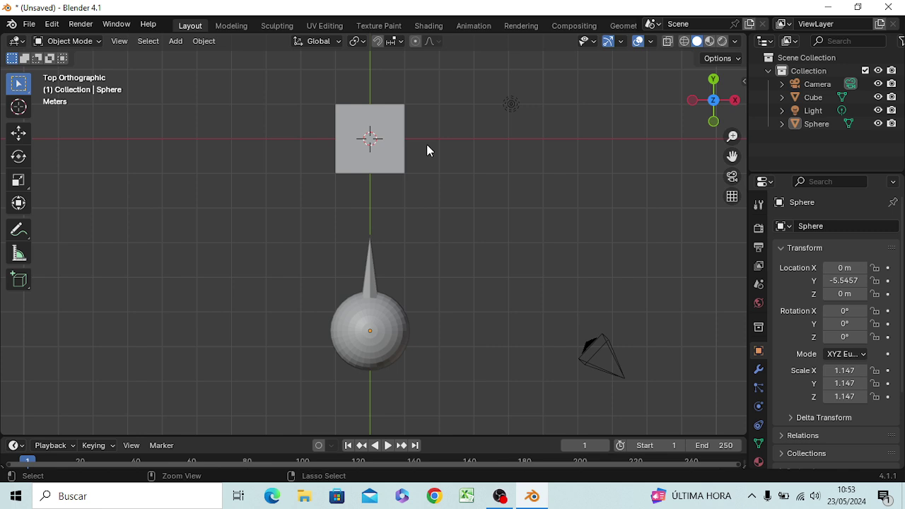
key(ctrl+KP_7)
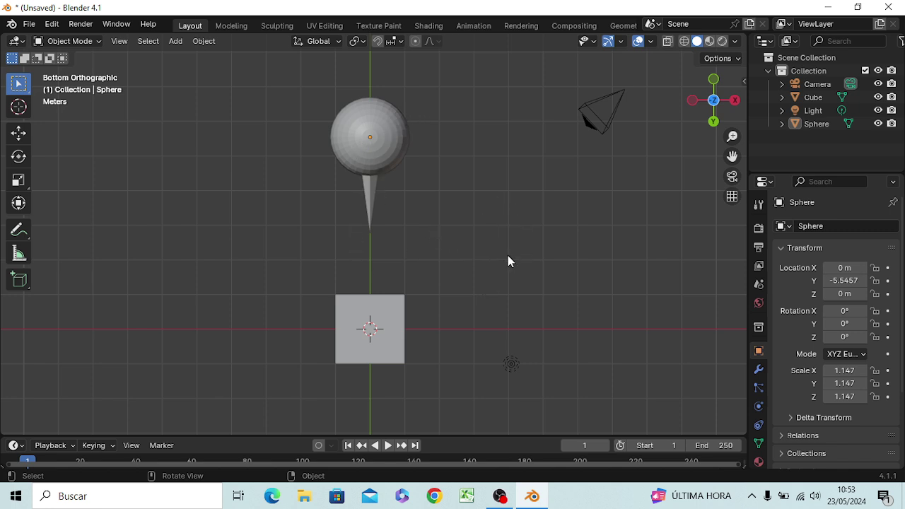
key(KP_1)
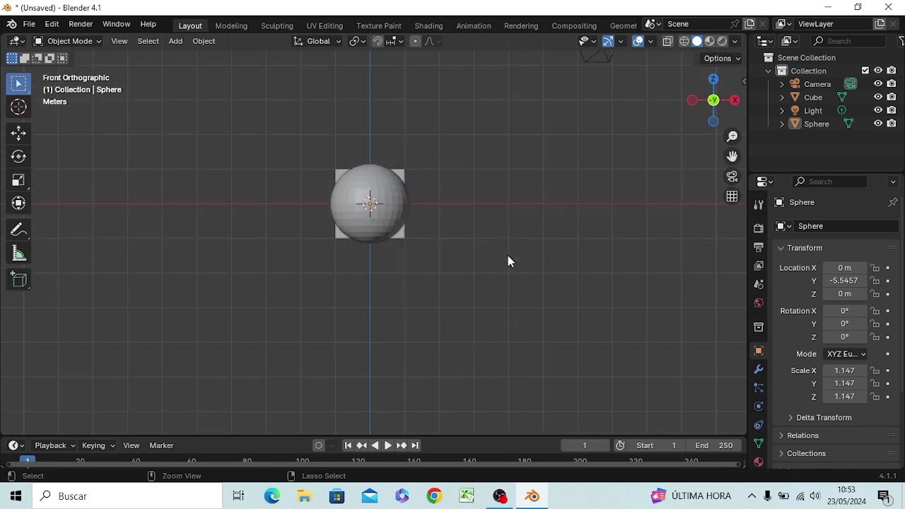
key(ctrl+KP_1)
key(ctrl+KP_3)
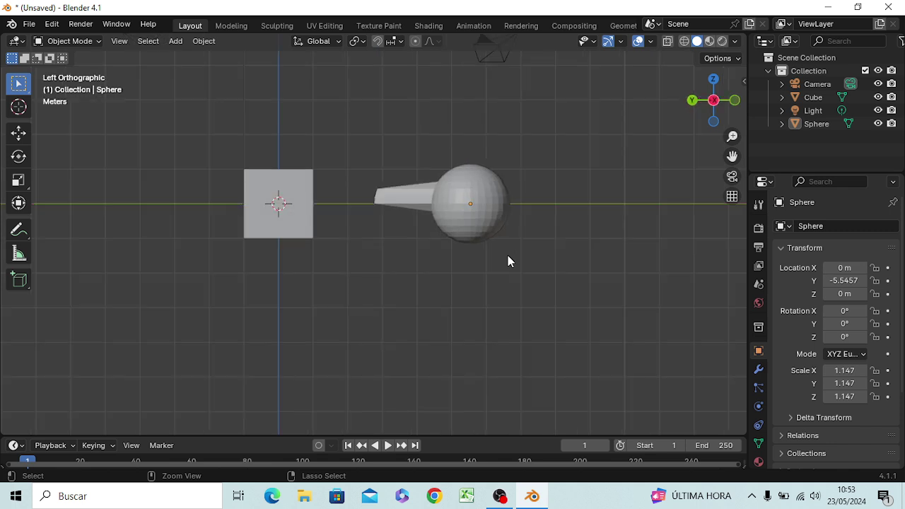
key(KP_3)
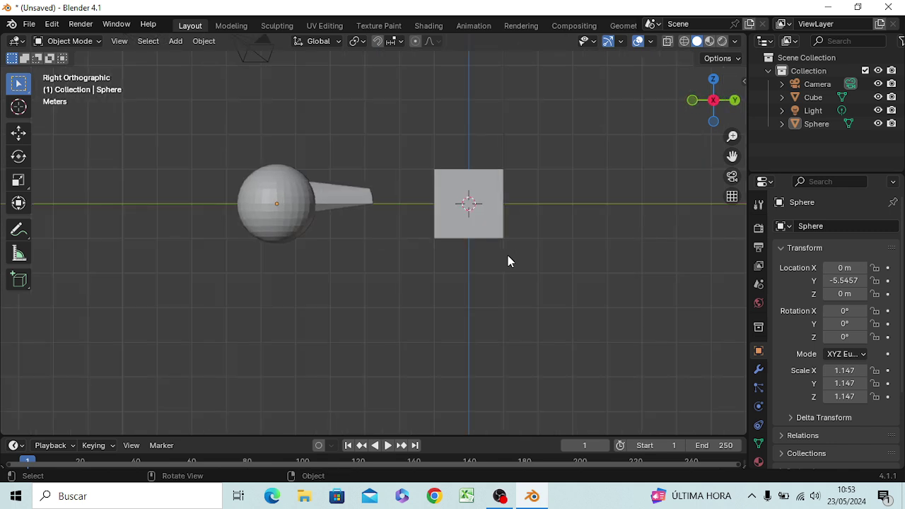
key(ctrl+KP_3)
key(KP_7)
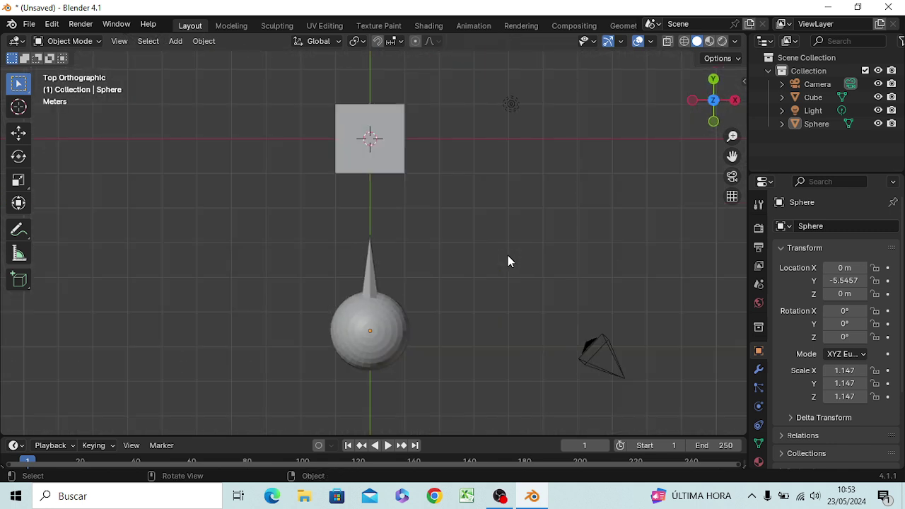
key(ctrl+KP_7)
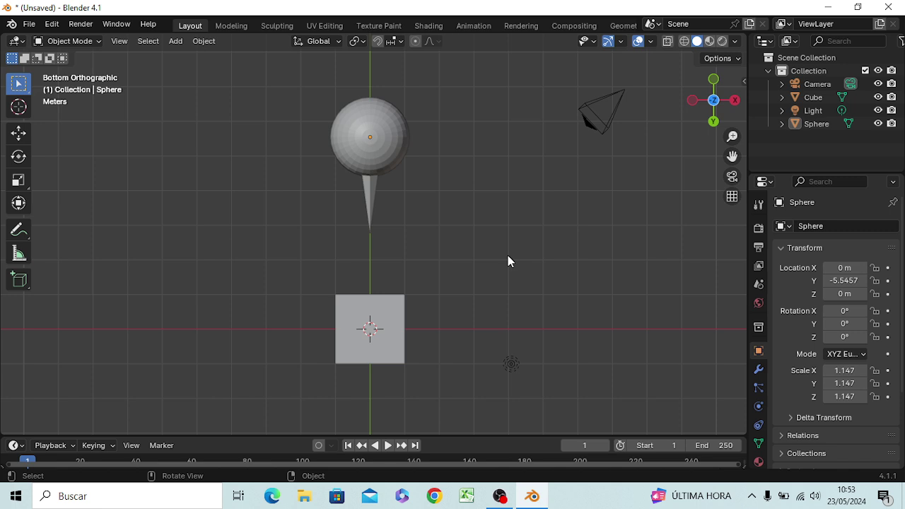
mouse_move(474, 303)
middle_down()
mouse_move(471, 281)
mouse_move(465, 356)
mouse_move(417, 416)
mouse_move(403, 40)
mouse_move(414, 389)
mouse_move(407, 384)
middle_up()
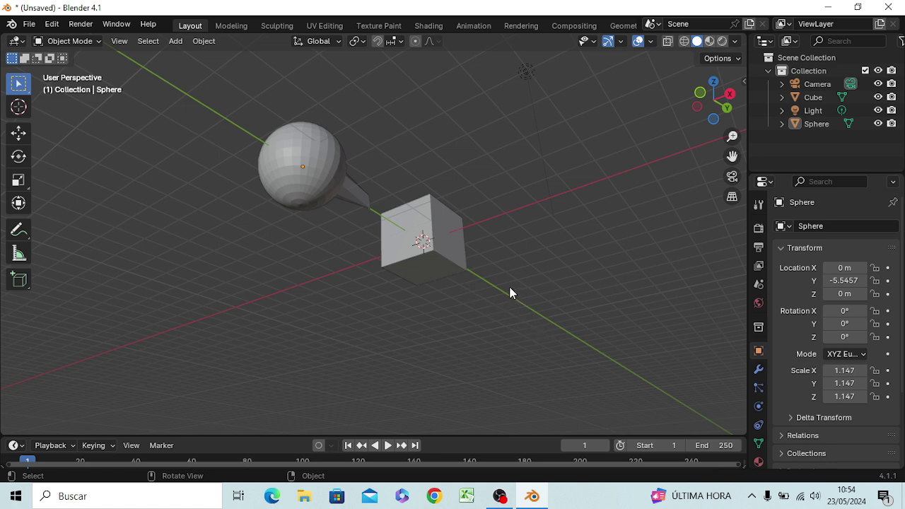
Orbit around the sphere and cube, then settle on front orthographic view showing the sphere covering the cube.
key(KP_1)
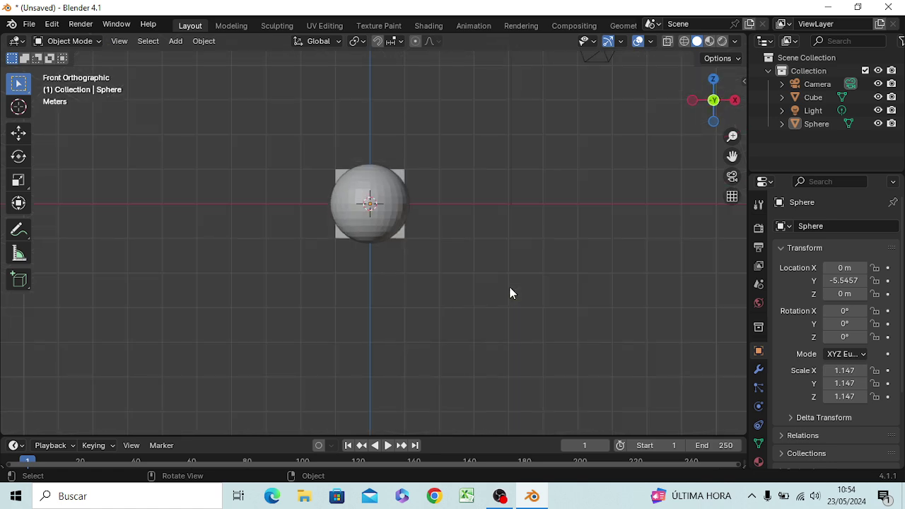
middle_drag(412, 228, 469, 269)
key(KP_1)
mouse_move(417, 269)
middle_down()
mouse_move(427, 275)
mouse_move(415, 255)
middle_up()
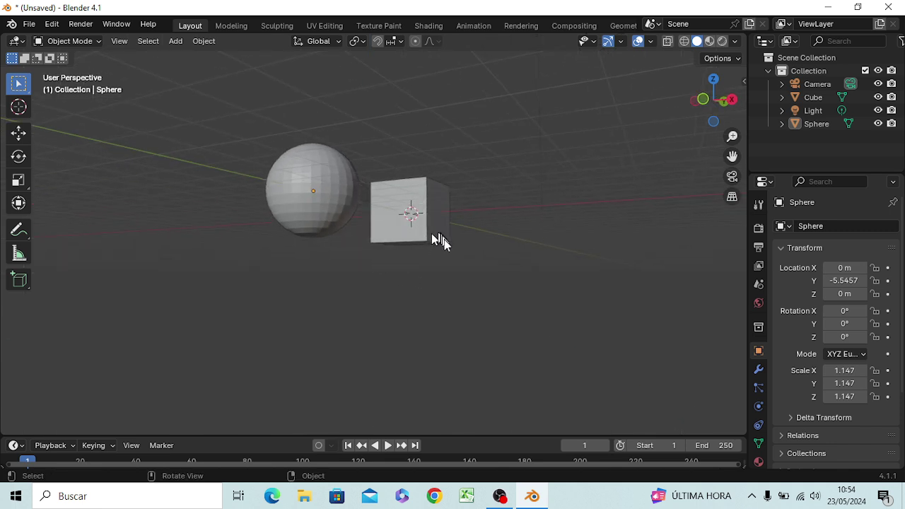
mouse_move(421, 211)
middle_down()
mouse_move(432, 233)
mouse_move(454, 196)
middle_up()
key(KP_1)
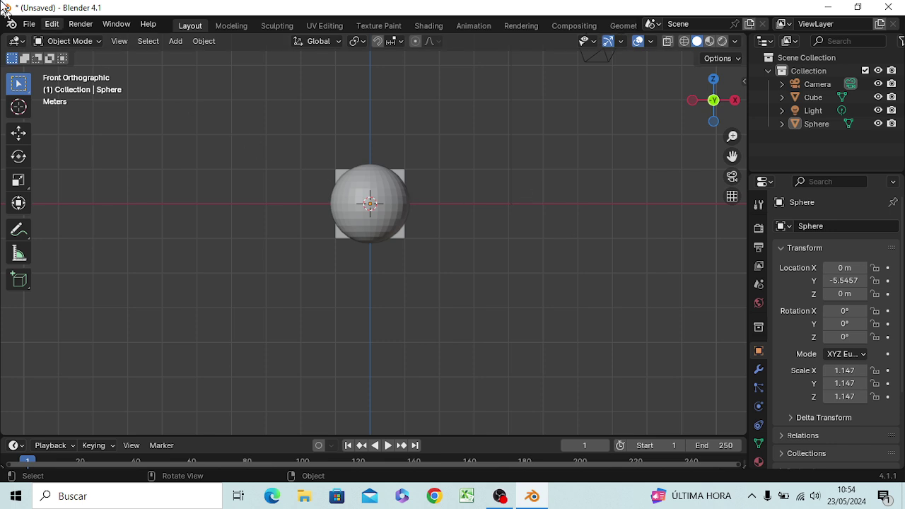
Start a new General file, discarding the unsaved sphere scene without saving.
click(29, 25)
click(30, 27)
mouse_move(46, 39)
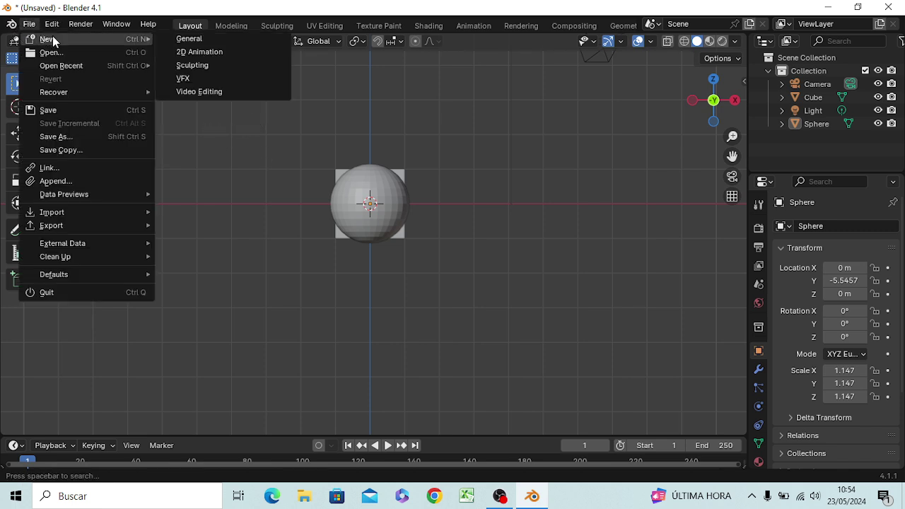
click(182, 41)
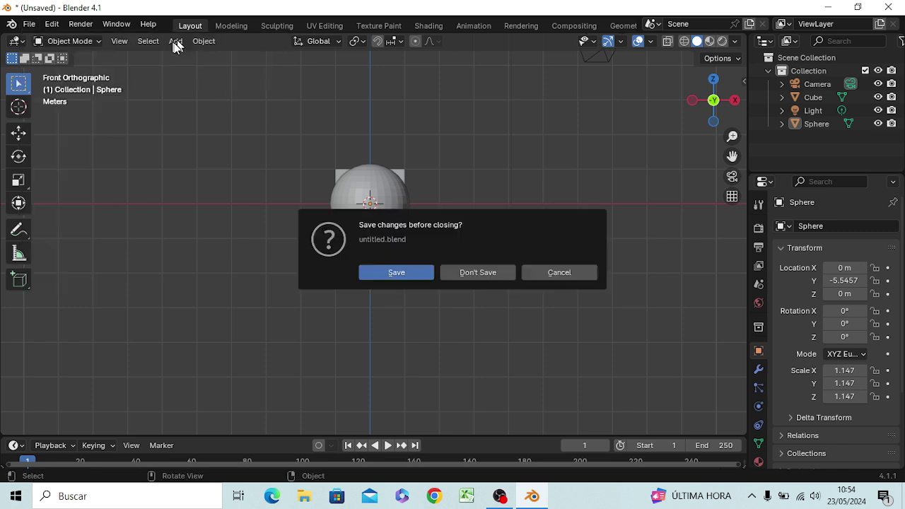
click(456, 274)
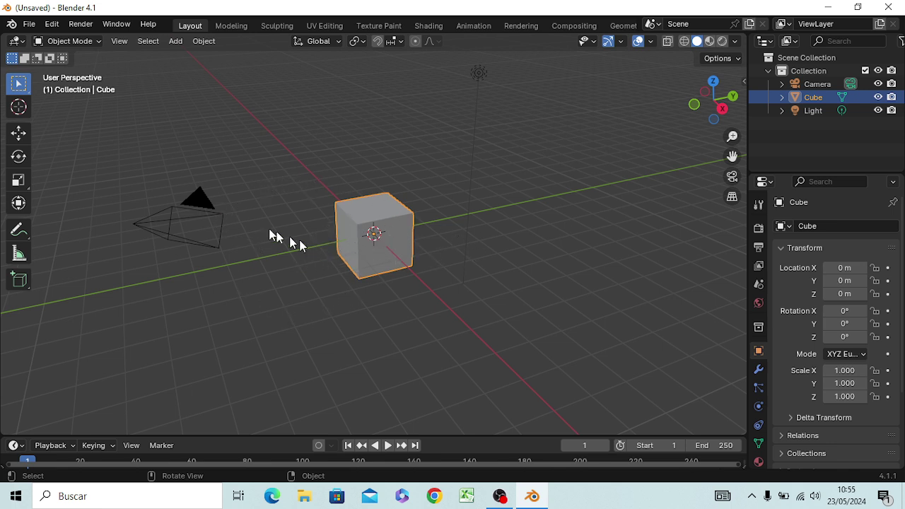
Put the cube into Edit Mode and deselect the whole mesh.
click(84, 42)
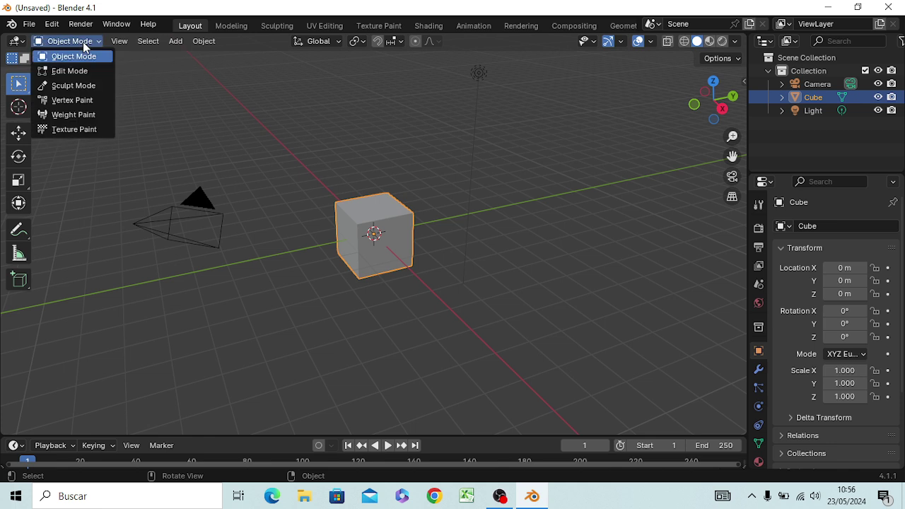
click(316, 130)
key(Tab)
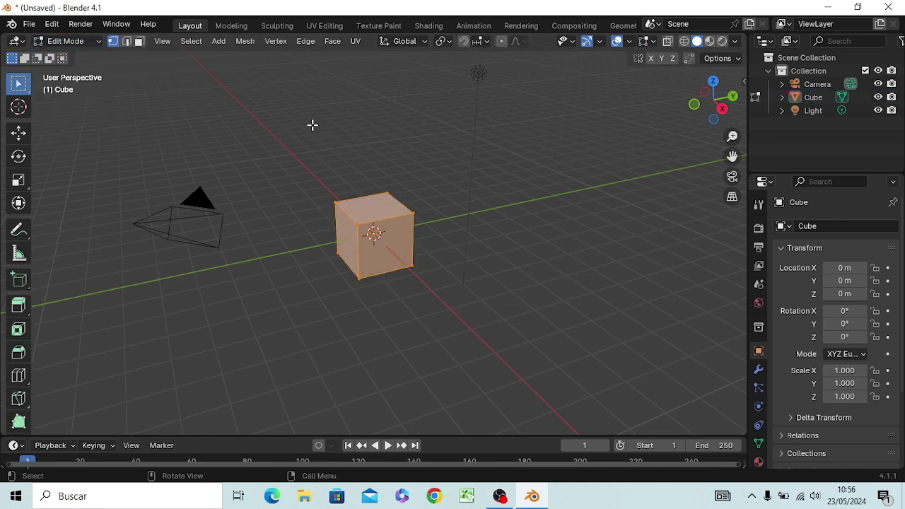
click(237, 140)
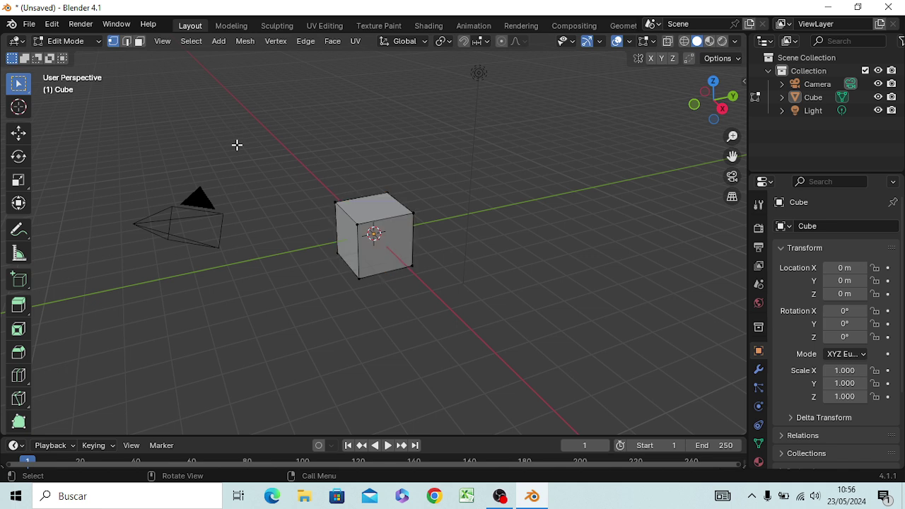
scroll(316, 275, up, 4)
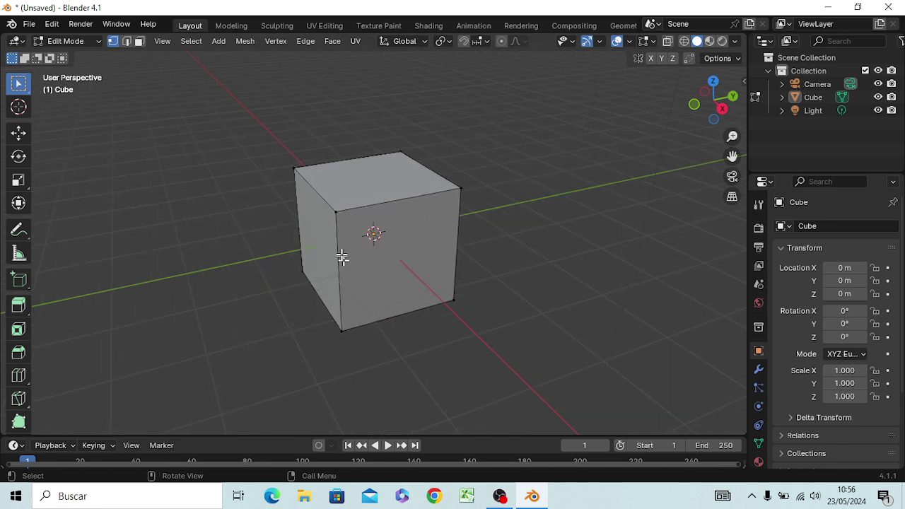
Try selecting individual top corner vertices of the cube, then the front top vertex.
click(335, 211)
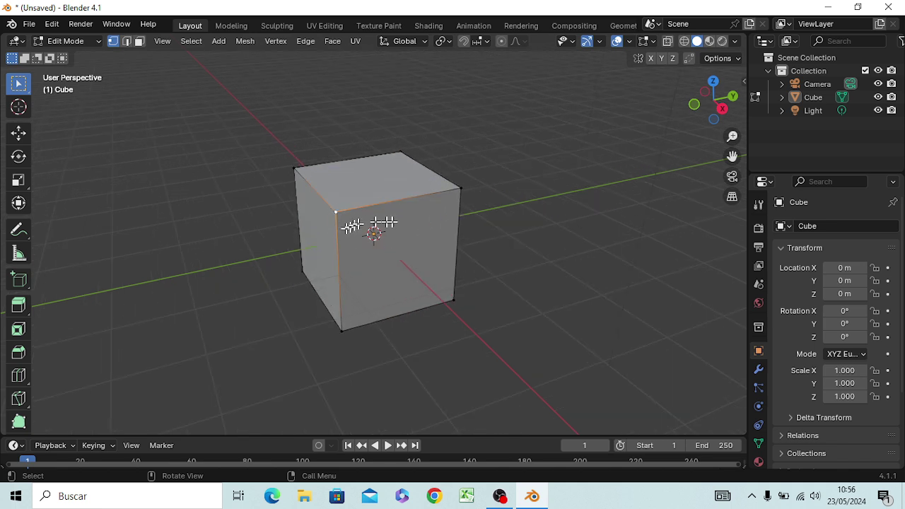
click(401, 199)
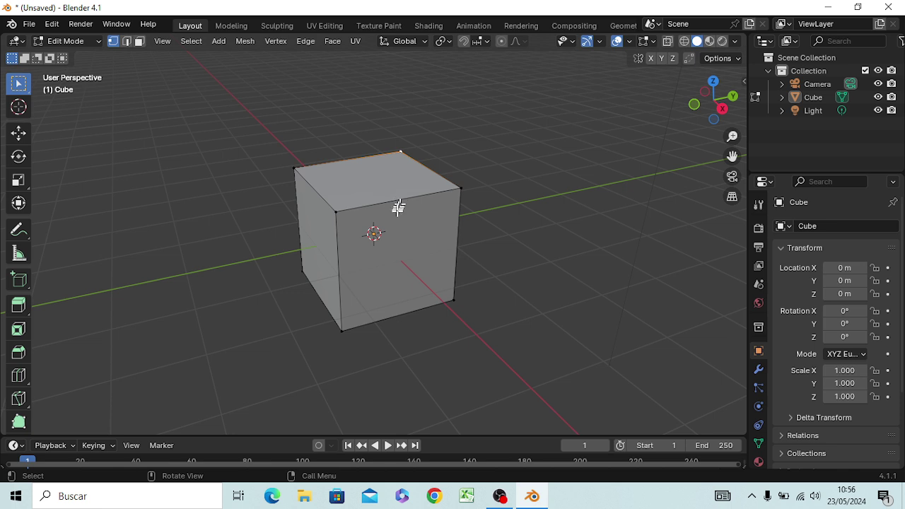
click(394, 259)
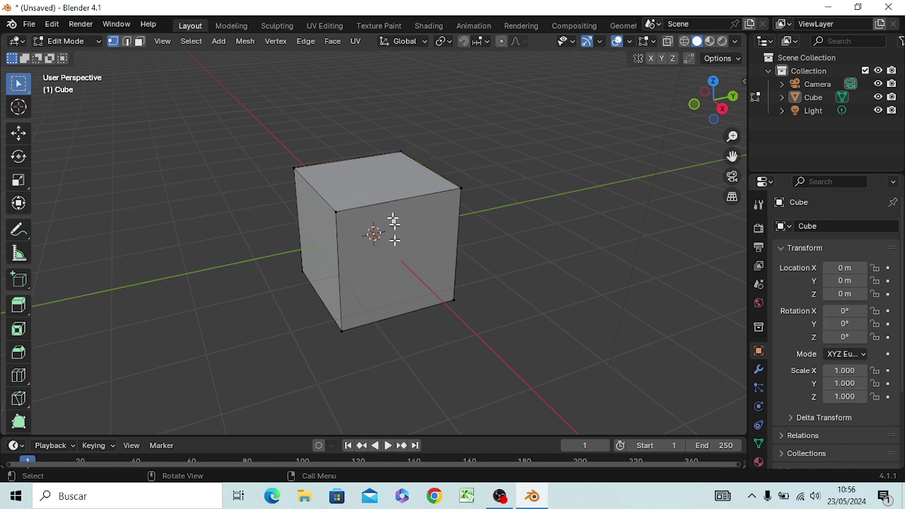
click(335, 215)
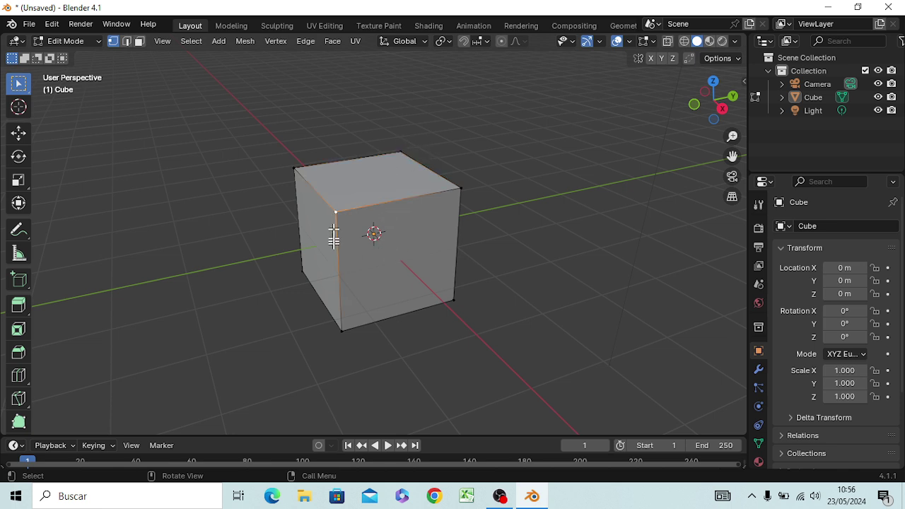
click(400, 268)
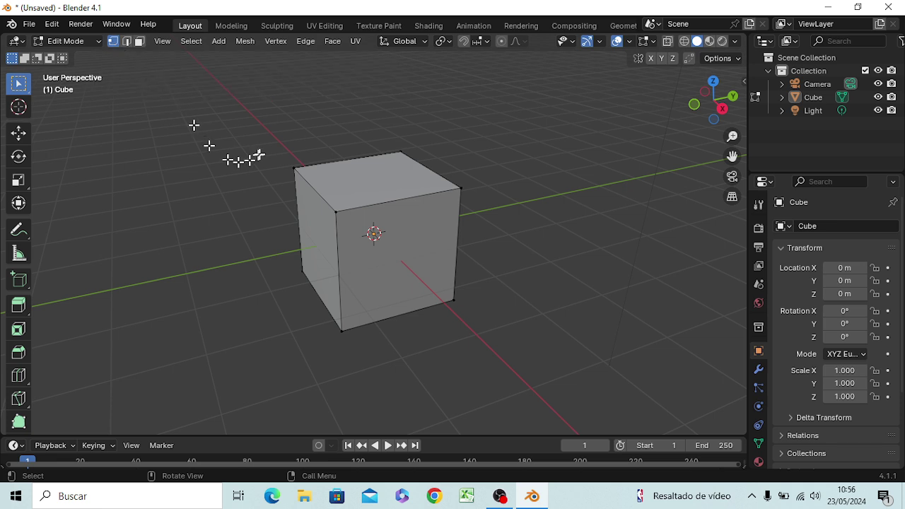
click(289, 168)
click(334, 208)
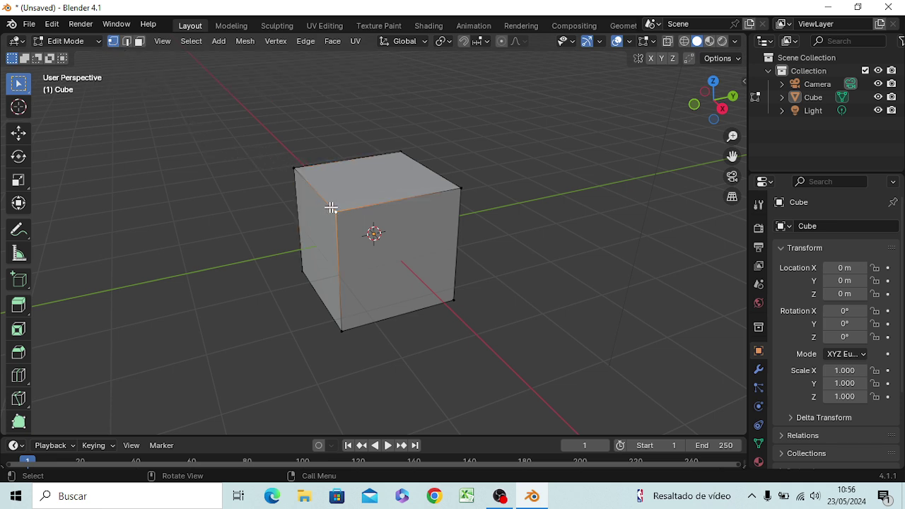
In Edge select mode, select the front face's four edges, then clear the selection.
click(126, 42)
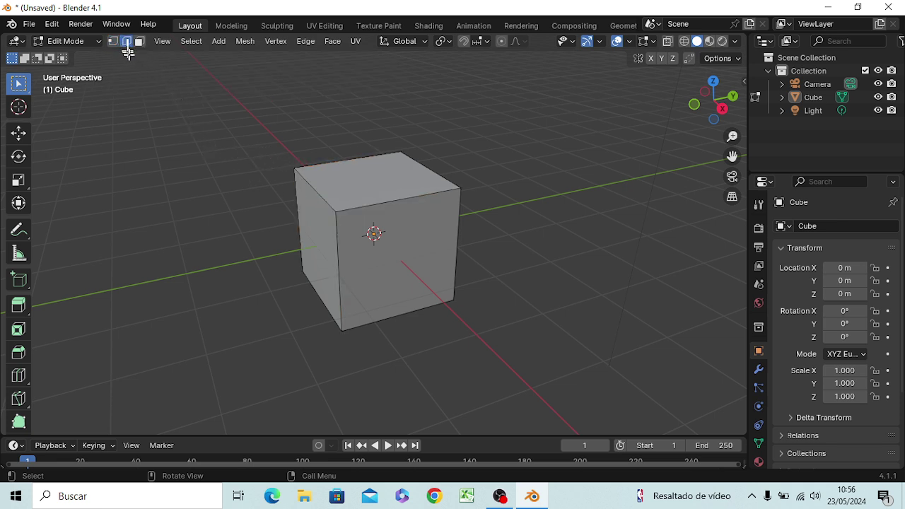
click(397, 203)
click(323, 187)
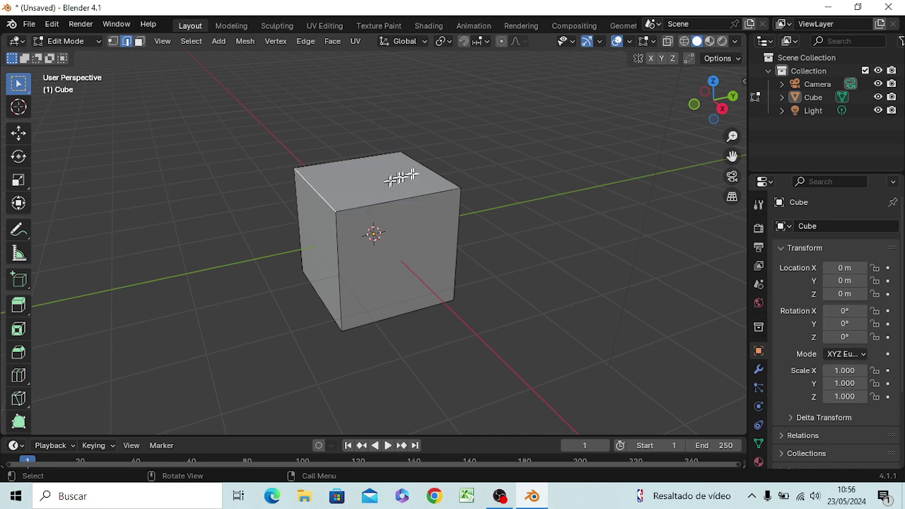
click(449, 247)
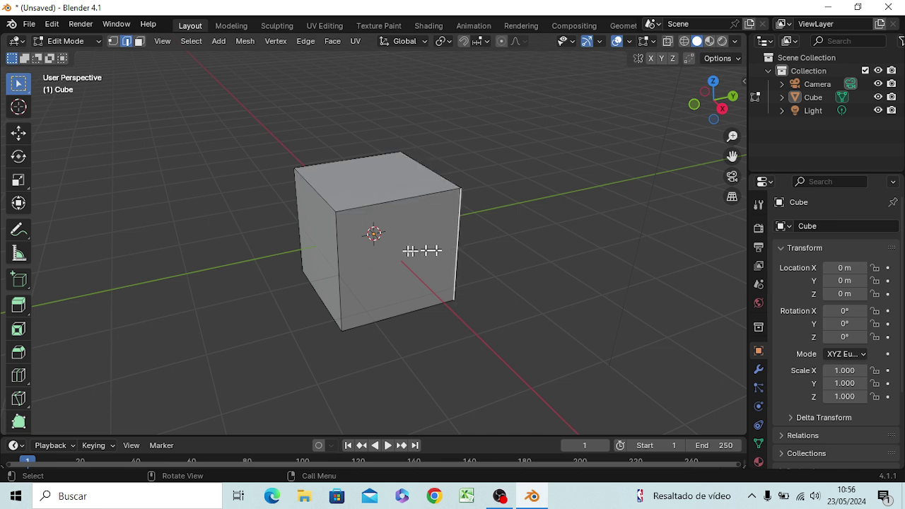
click(337, 267)
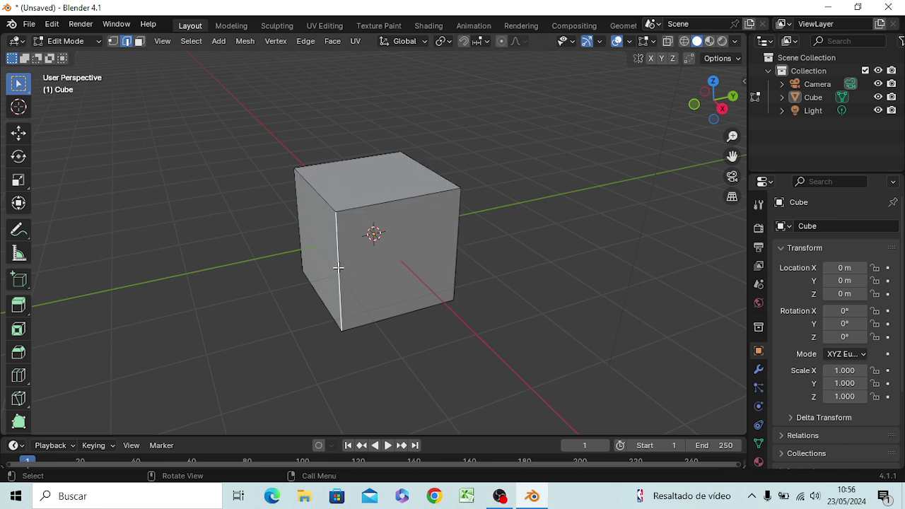
shift+click(371, 303)
shift+click(452, 244)
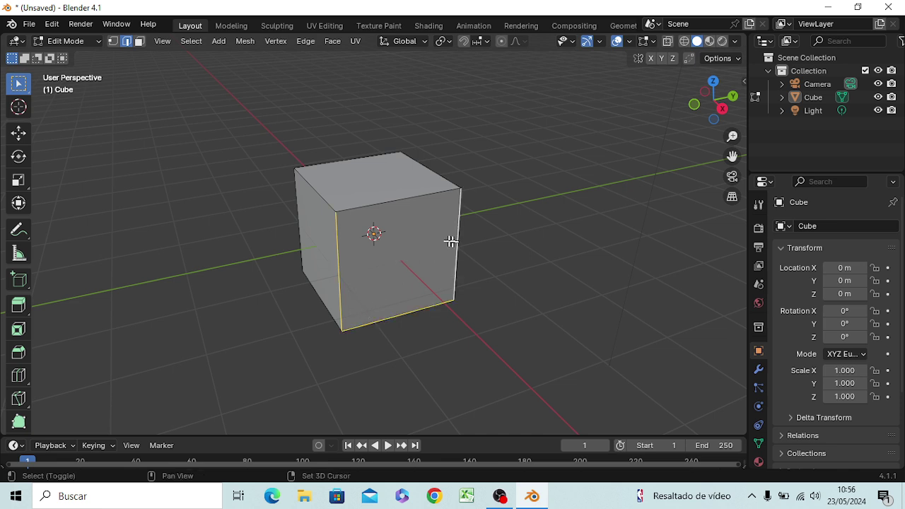
shift+click(398, 205)
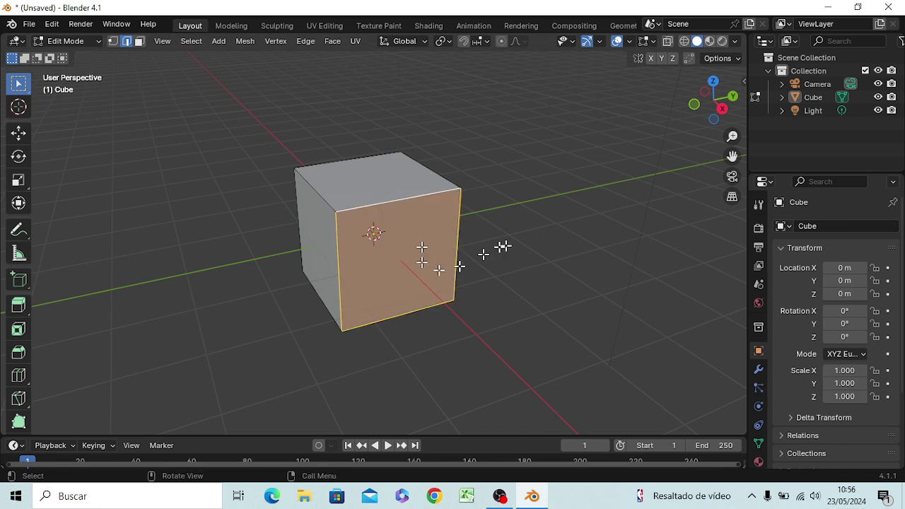
click(546, 240)
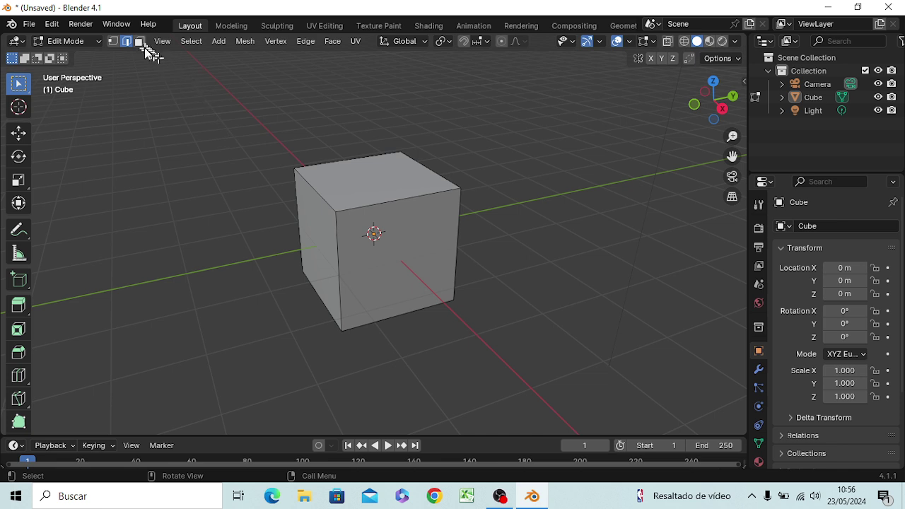
Choose Face select mode, test the 1/2/3 select-mode keys, and glance at Quick Favorites.
click(139, 41)
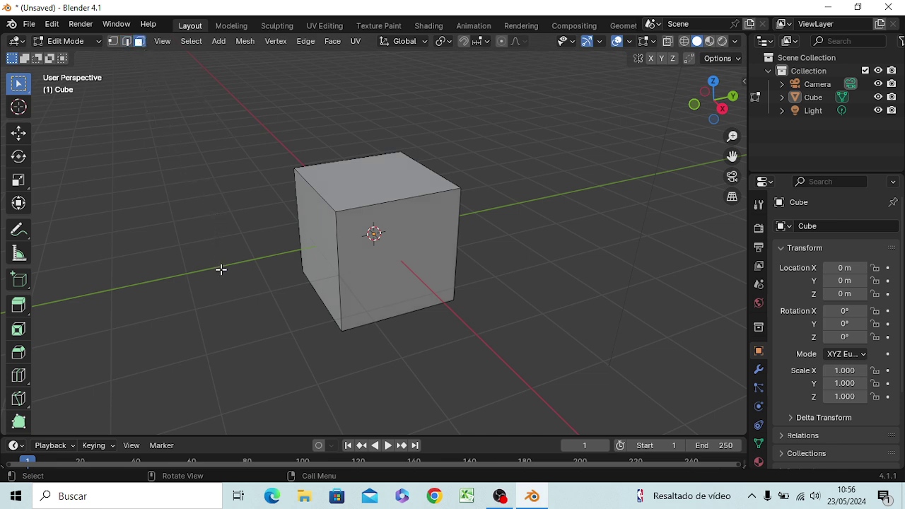
key(1)
key(2)
key(3)
key(q)
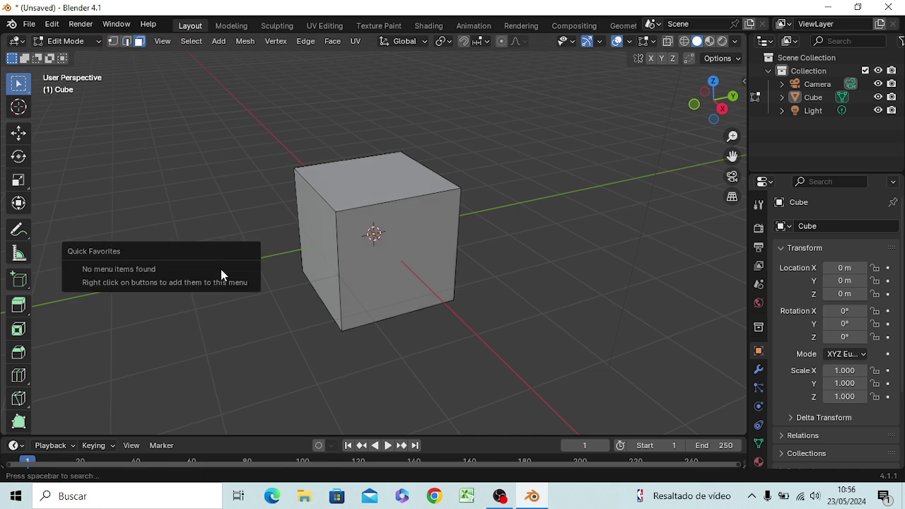
key(Escape)
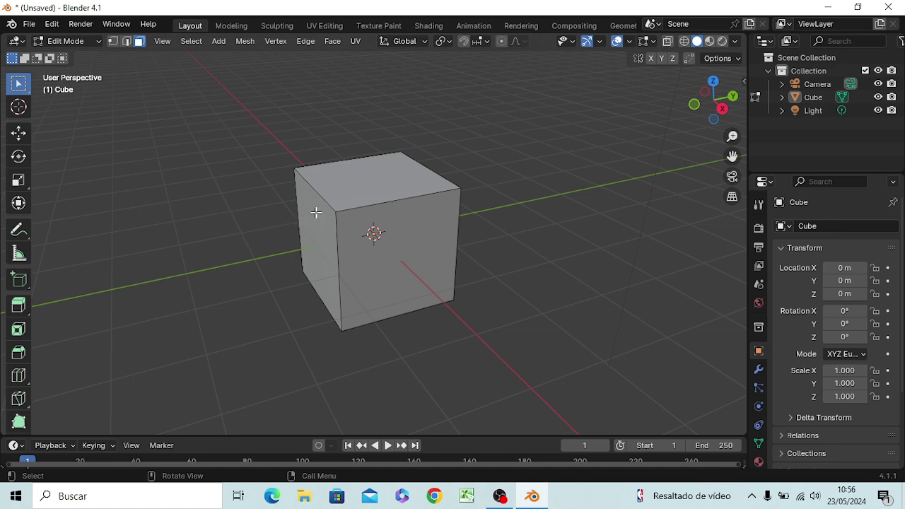
mouse_move(316, 212)
middle_down()
mouse_move(390, 236)
mouse_move(262, 215)
mouse_move(283, 198)
middle_up()
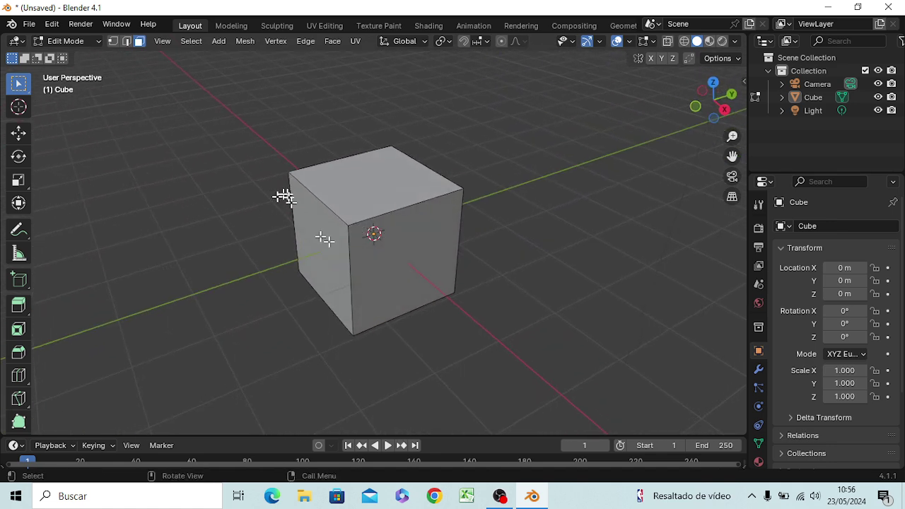
middle_drag(372, 250, 323, 224)
click(388, 260)
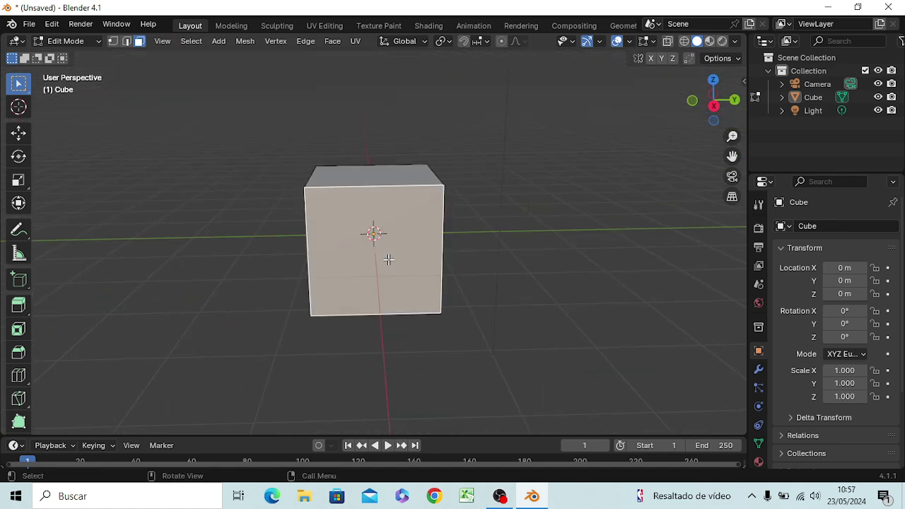
key(e)
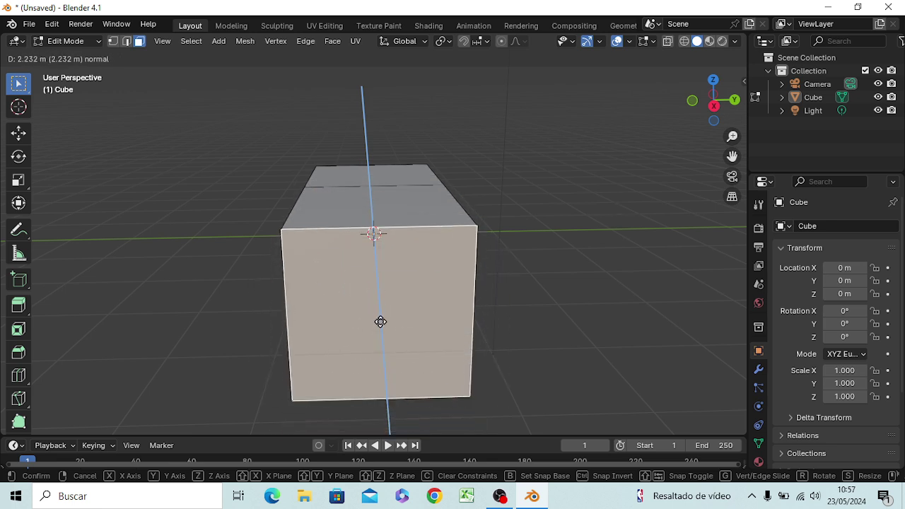
right_click(383, 319)
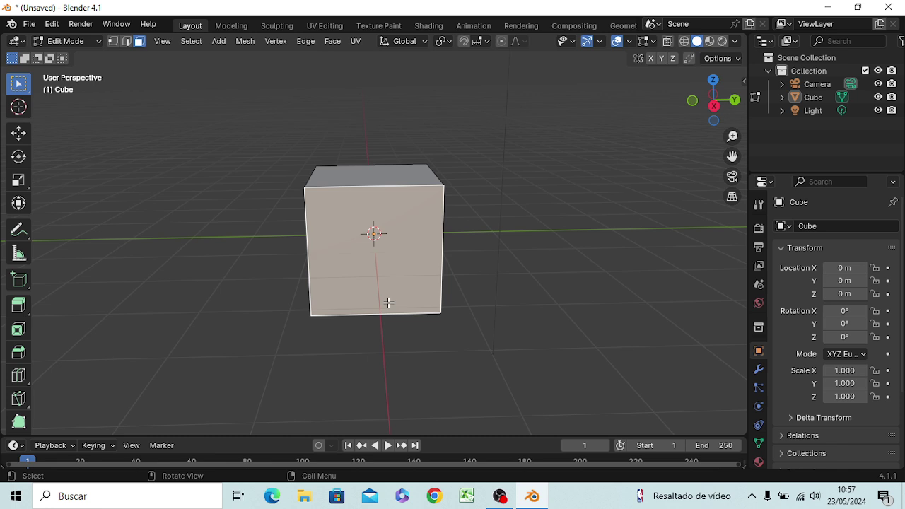
shift+click(388, 303)
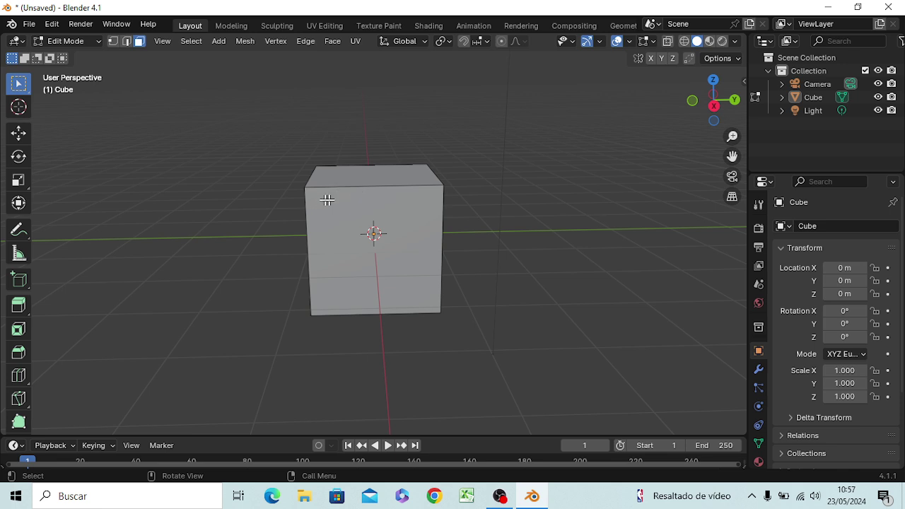
middle_drag(361, 237, 428, 258)
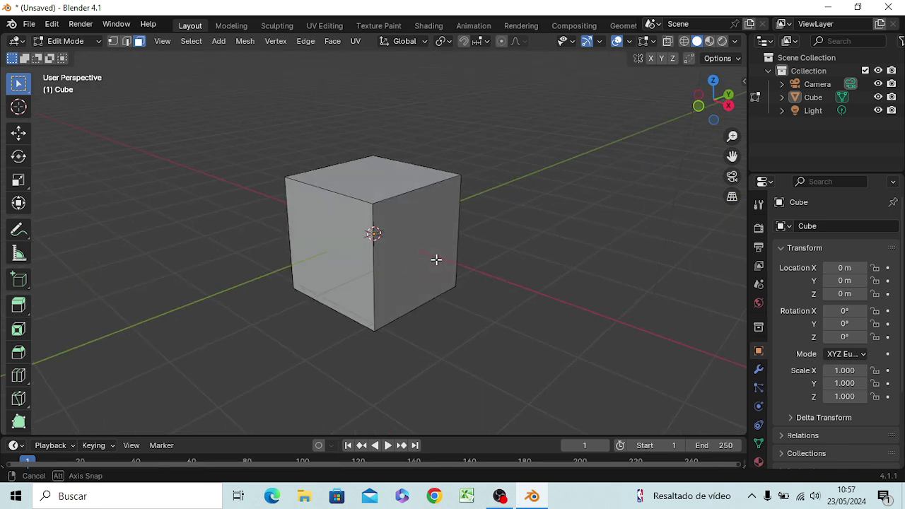
mouse_move(376, 233)
middle_down()
mouse_move(390, 251)
mouse_move(434, 234)
mouse_move(415, 226)
middle_up()
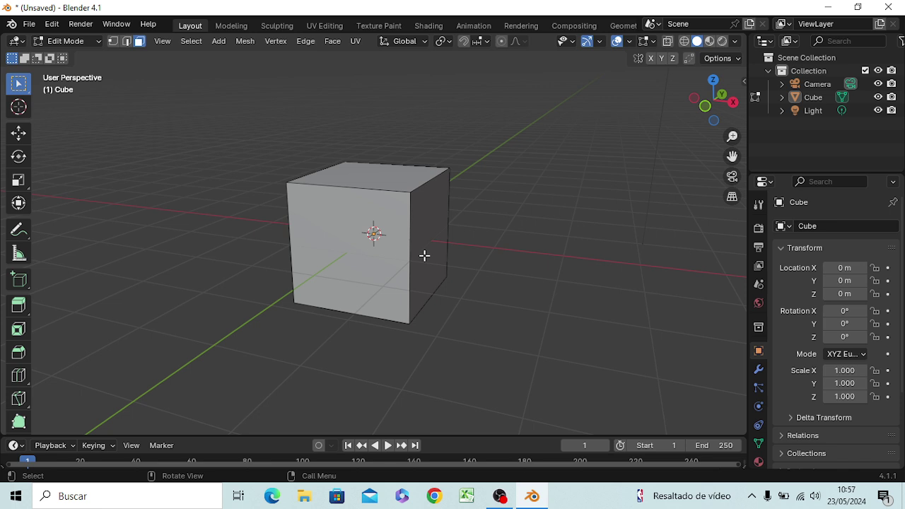
scroll(423, 255, down, 4)
scroll(417, 257, up, 6)
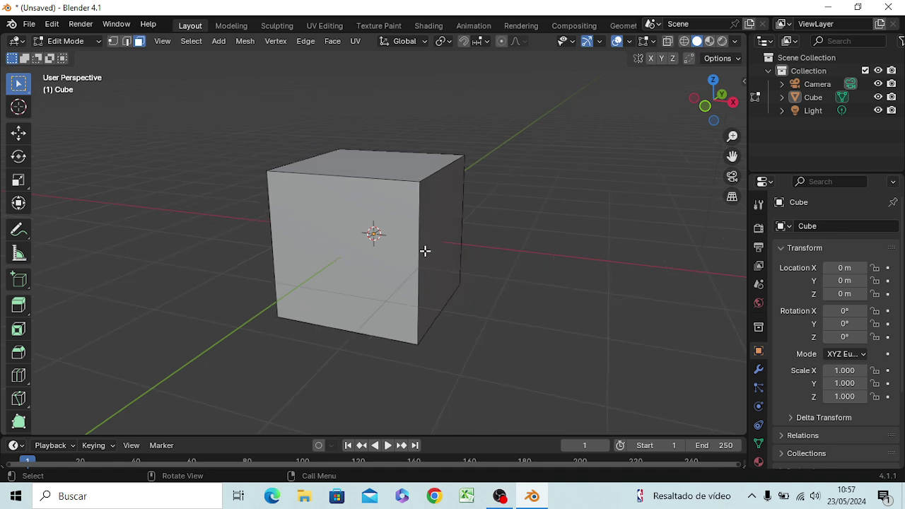
scroll(427, 250, down, 1)
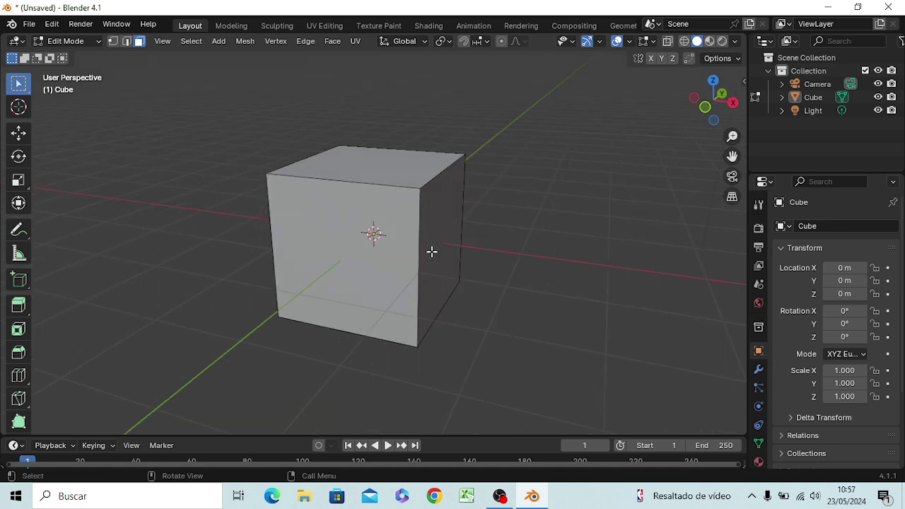
mouse_move(430, 250)
middle_down()
mouse_move(472, 296)
mouse_move(458, 237)
mouse_move(384, 263)
middle_up()
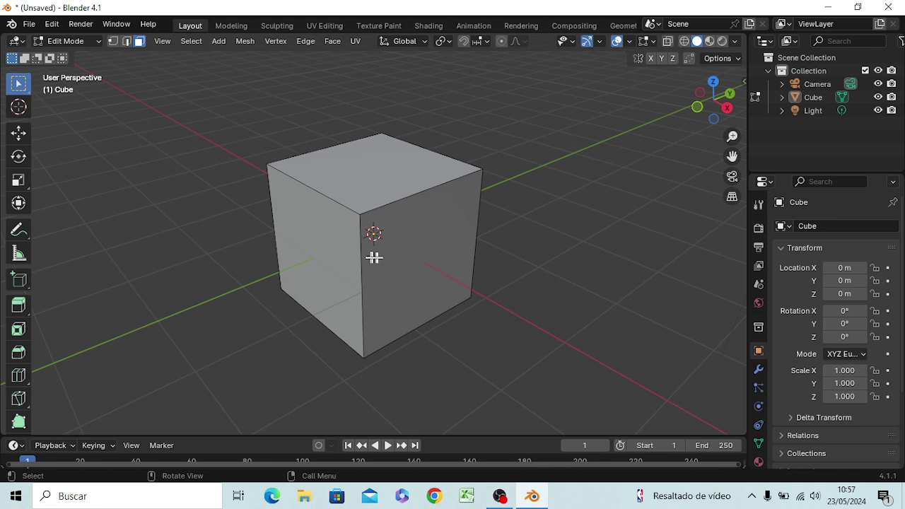
click(428, 285)
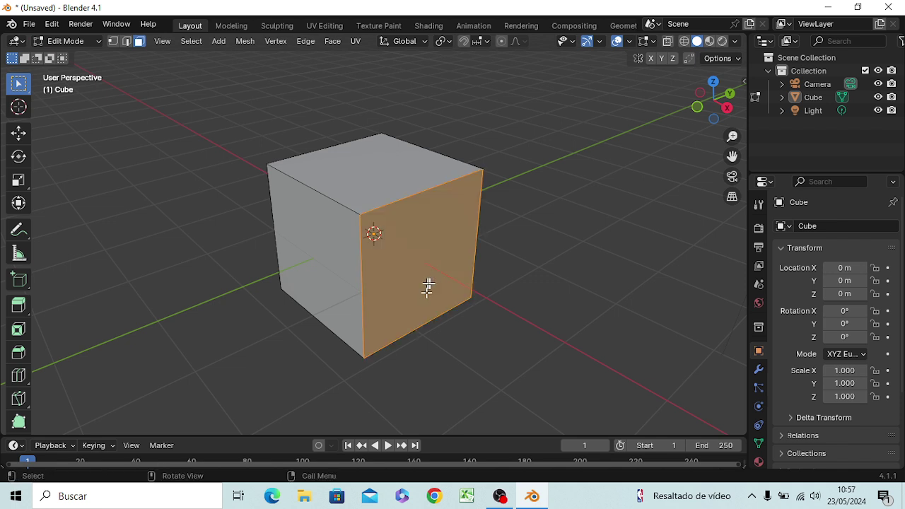
click(557, 229)
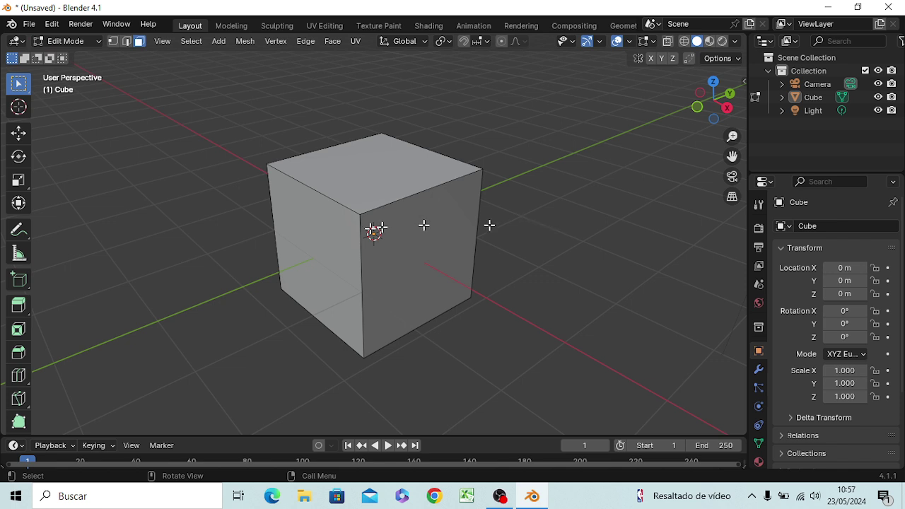
key(ctrl+f)
Remove the Camera, then the Light, from the Outliner with the Delete key.
scroll(377, 246, down, 2)
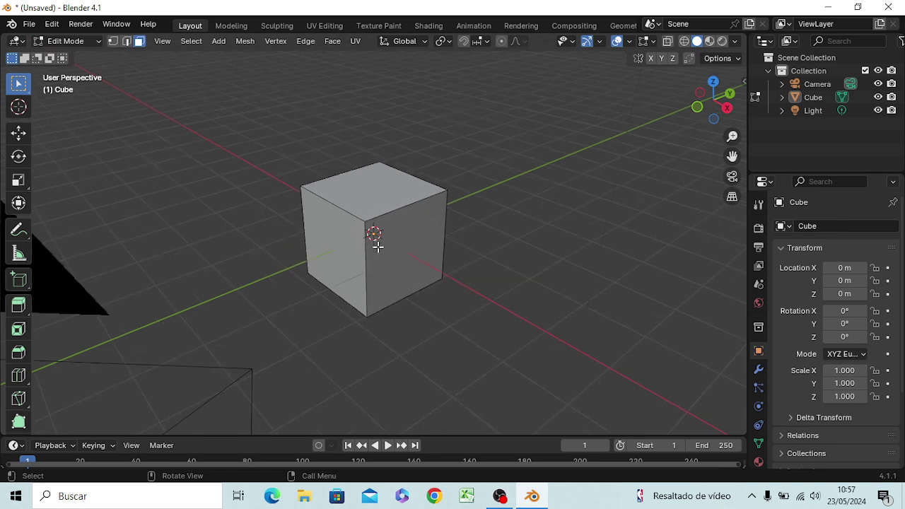
scroll(378, 245, up, 5)
scroll(382, 264, down, 5)
scroll(387, 277, down, 2)
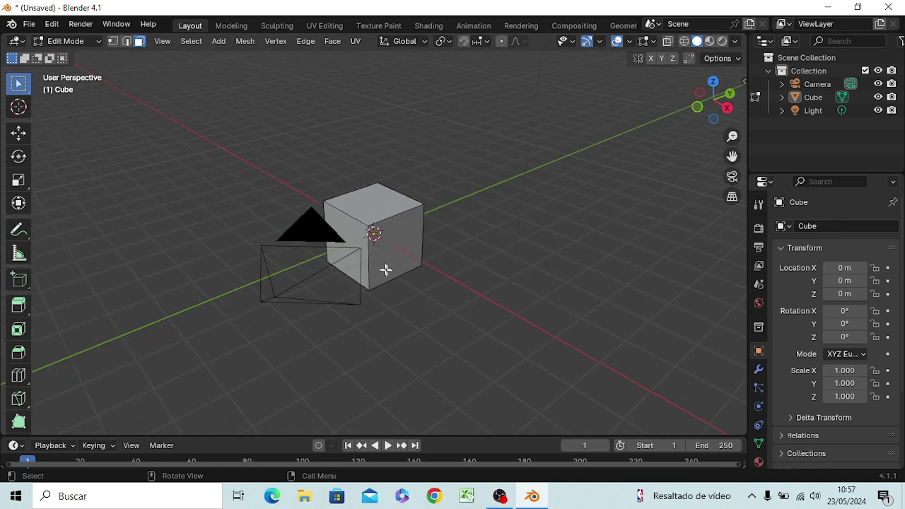
click(829, 87)
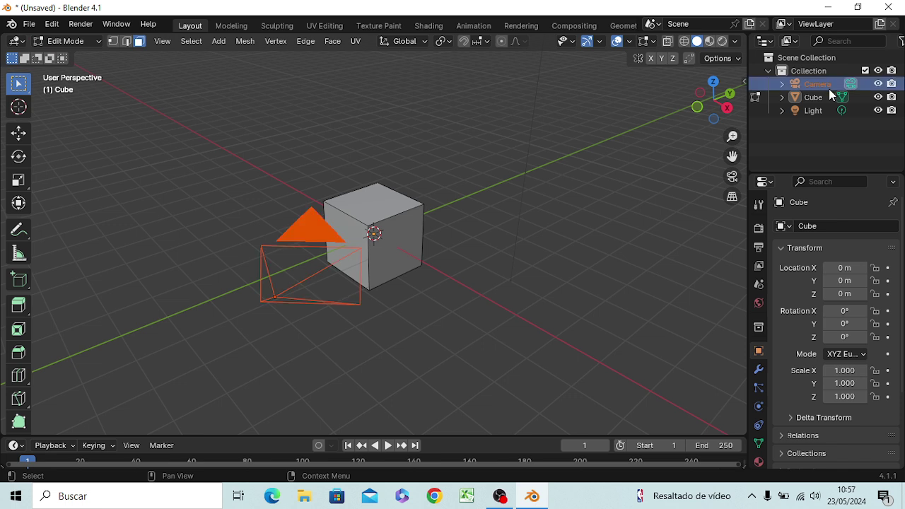
key(Delete)
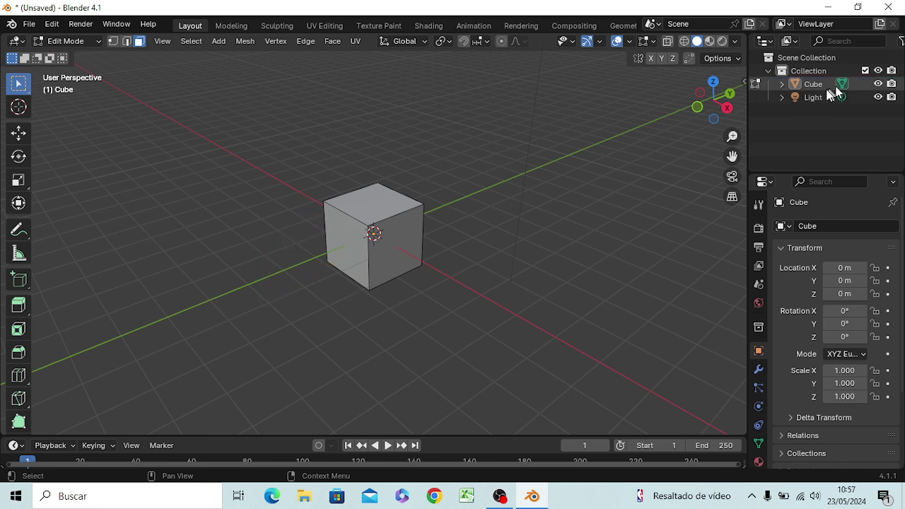
click(822, 93)
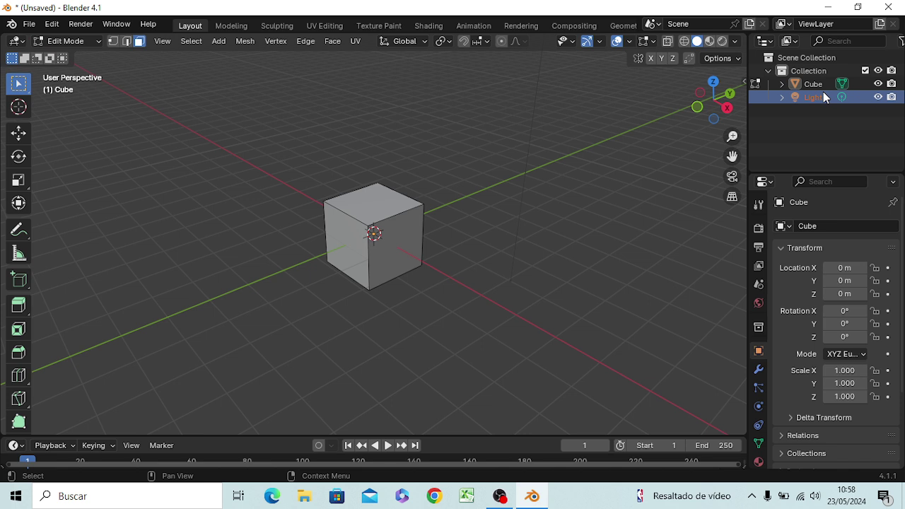
key(Delete)
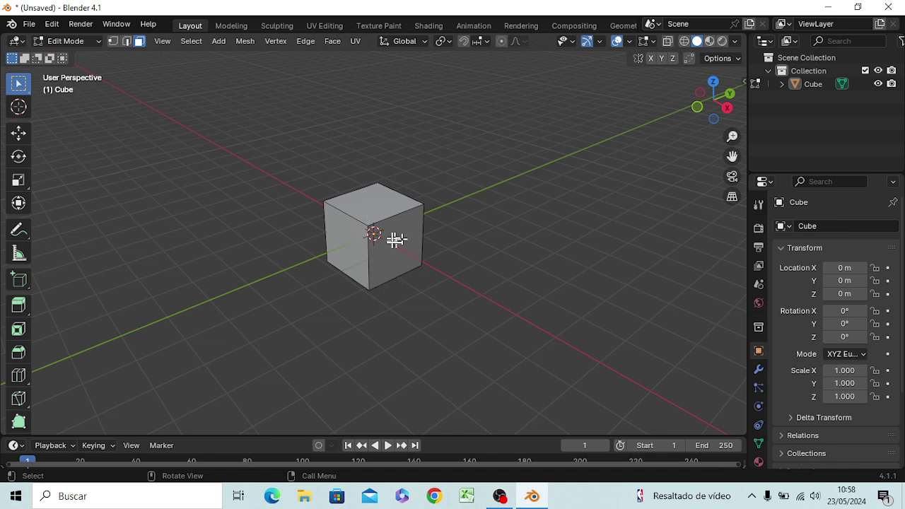
Scale the cube up twice, then undo back toward its original size.
key(s)
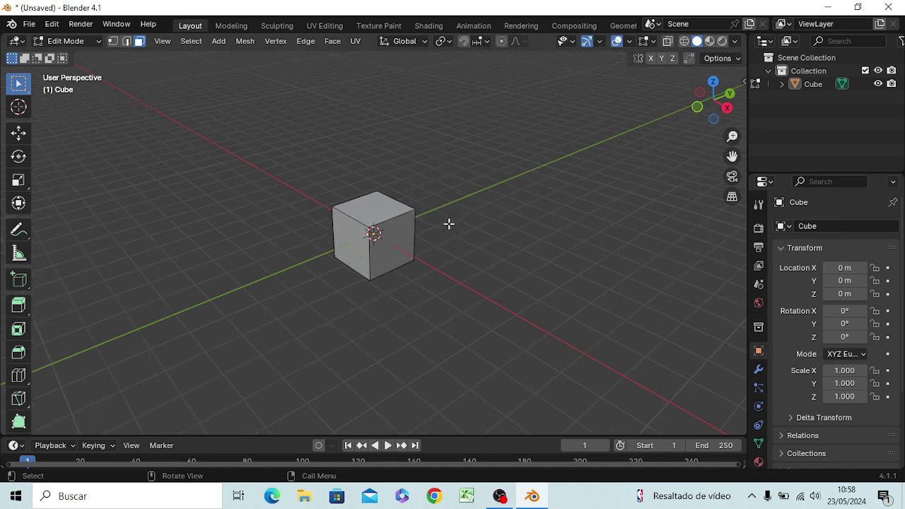
click(447, 224)
key(s)
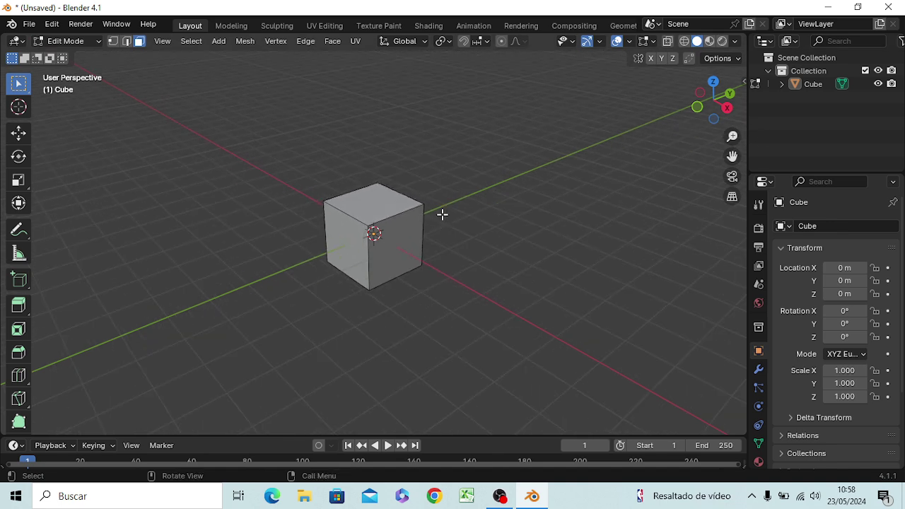
click(440, 213)
key(ctrl+z)
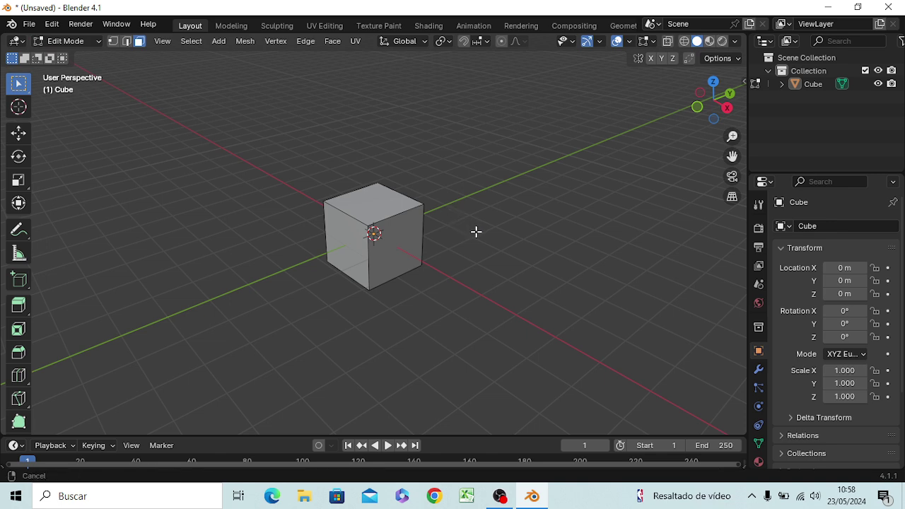
Enlarge the cube again and toggle undo/redo to compare sizes, then pan and zoom out.
key(s)
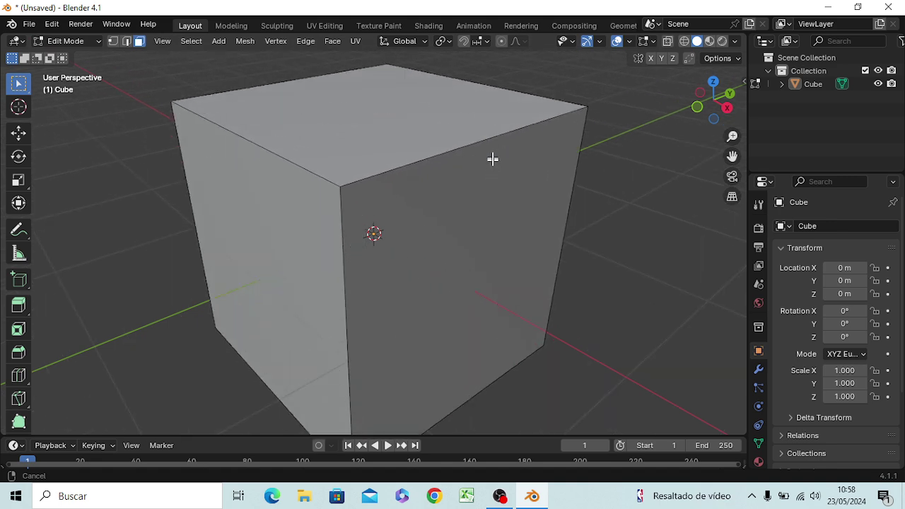
click(502, 178)
key(ctrl+z)
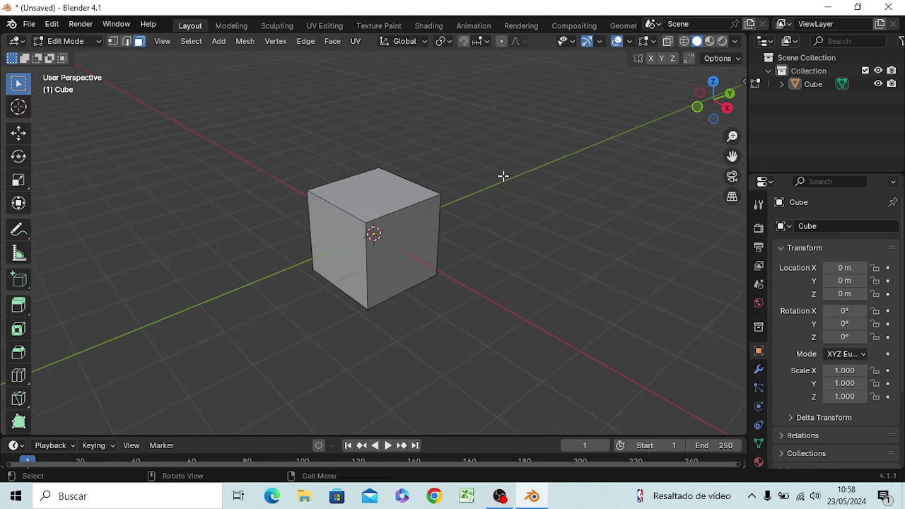
key(ctrl+shift+z)
key(ctrl+z)
key(ctrl+shift+z)
key(ctrl+shift+z)
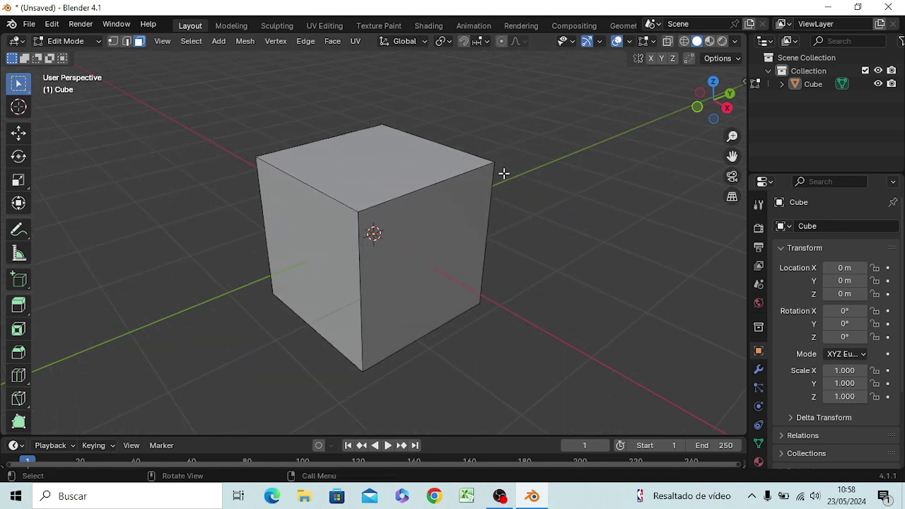
key(ctrl+z)
key(ctrl+shift+z)
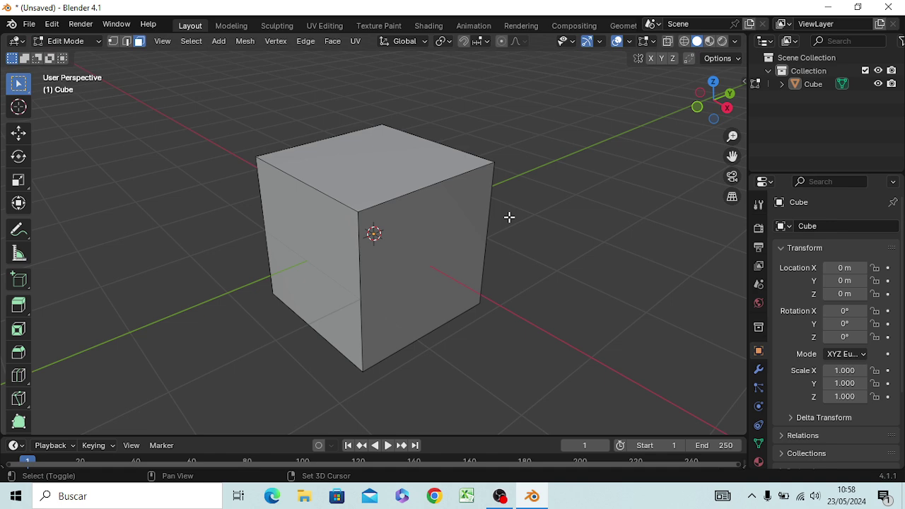
mouse_move(509, 217)
middle_down()
mouse_move(337, 216)
mouse_move(575, 210)
mouse_move(551, 134)
mouse_move(529, 289)
mouse_move(420, 233)
mouse_move(627, 208)
mouse_move(491, 194)
mouse_move(360, 226)
mouse_move(705, 263)
mouse_move(652, 247)
mouse_move(602, 155)
mouse_move(580, 217)
mouse_move(582, 200)
mouse_move(539, 265)
mouse_move(544, 202)
mouse_move(553, 226)
mouse_move(558, 166)
mouse_move(566, 159)
mouse_move(571, 196)
mouse_move(577, 168)
middle_up()
scroll(506, 196, down, 2)
scroll(507, 198, down, 4)
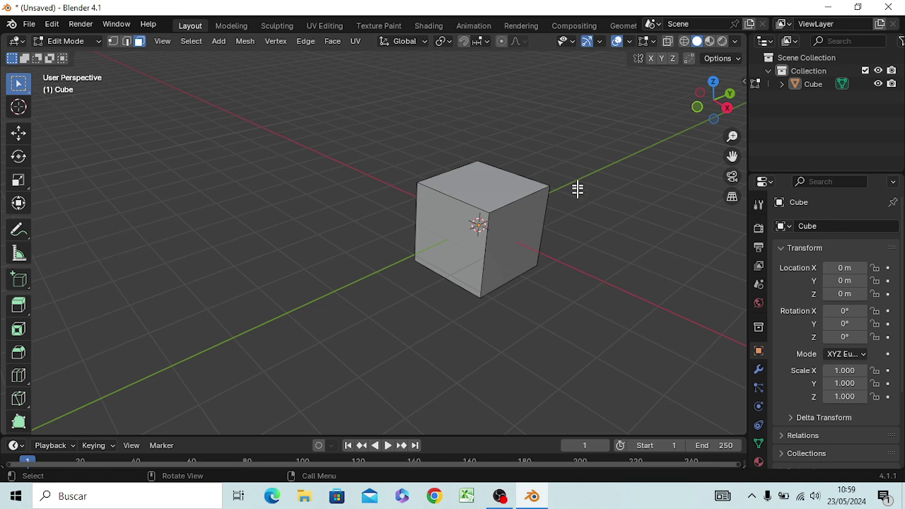
Orbit around the cube and try the right (Numpad 3) and front (Numpad 1) orthographic views.
mouse_move(551, 242)
middle_down()
mouse_move(588, 258)
mouse_move(540, 208)
mouse_move(505, 225)
mouse_move(600, 233)
mouse_move(529, 195)
mouse_move(541, 236)
mouse_move(552, 222)
middle_up()
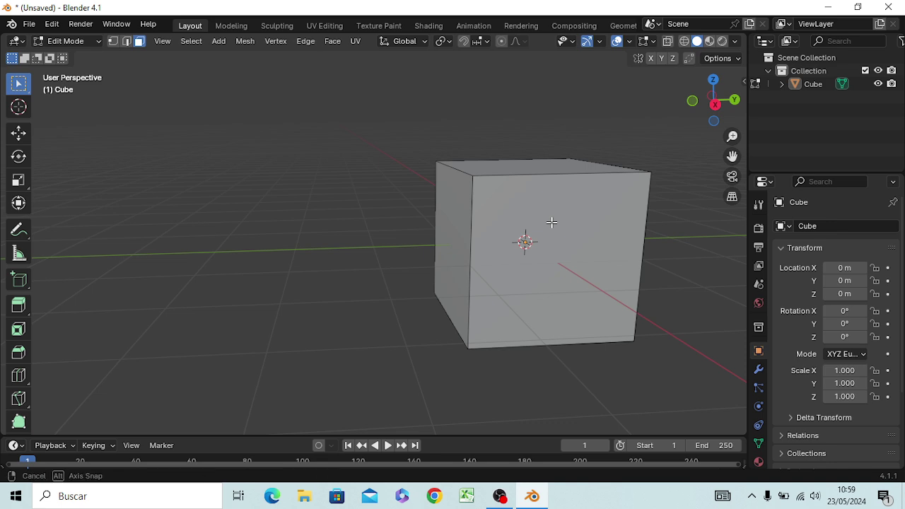
mouse_move(552, 222)
middle_down()
mouse_move(396, 224)
mouse_move(536, 224)
mouse_move(485, 157)
mouse_move(457, 262)
mouse_move(493, 193)
mouse_move(496, 204)
middle_up()
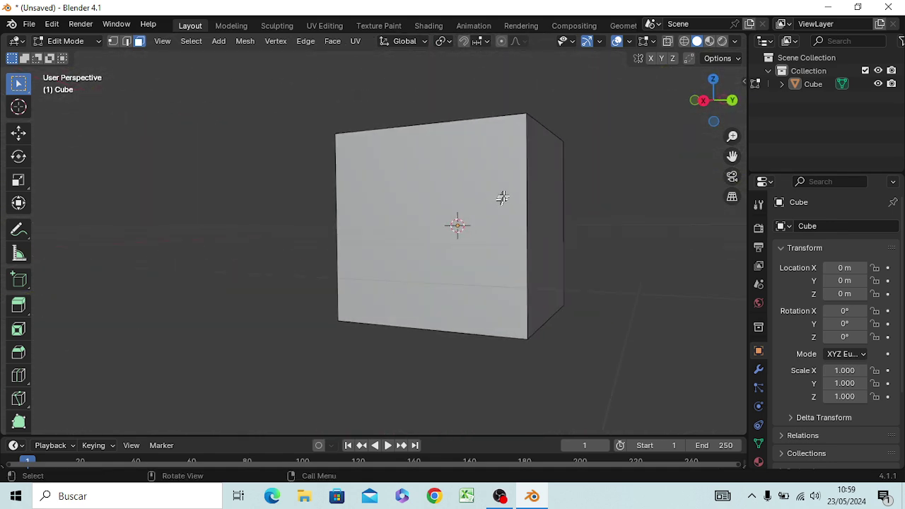
key(KP_3)
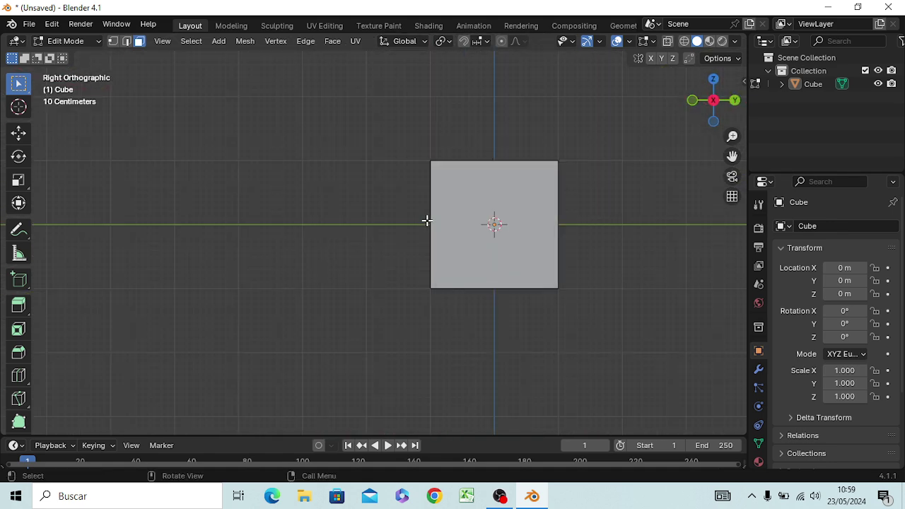
key(KP_1)
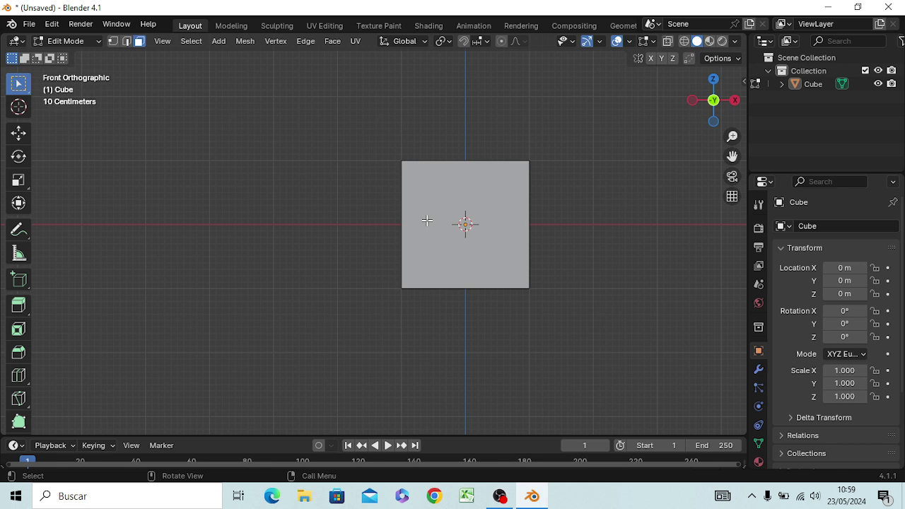
mouse_move(448, 252)
middle_down()
mouse_move(477, 261)
mouse_move(468, 275)
middle_up()
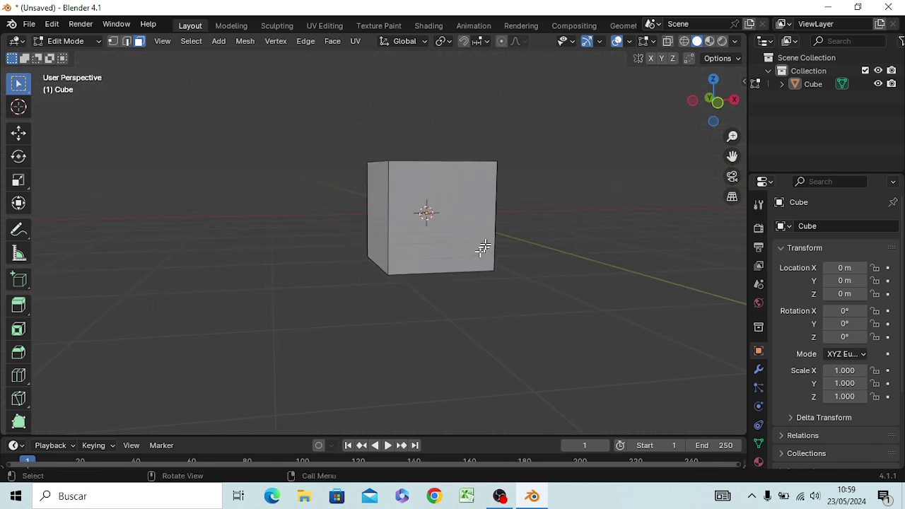
middle_drag(483, 242, 371, 240)
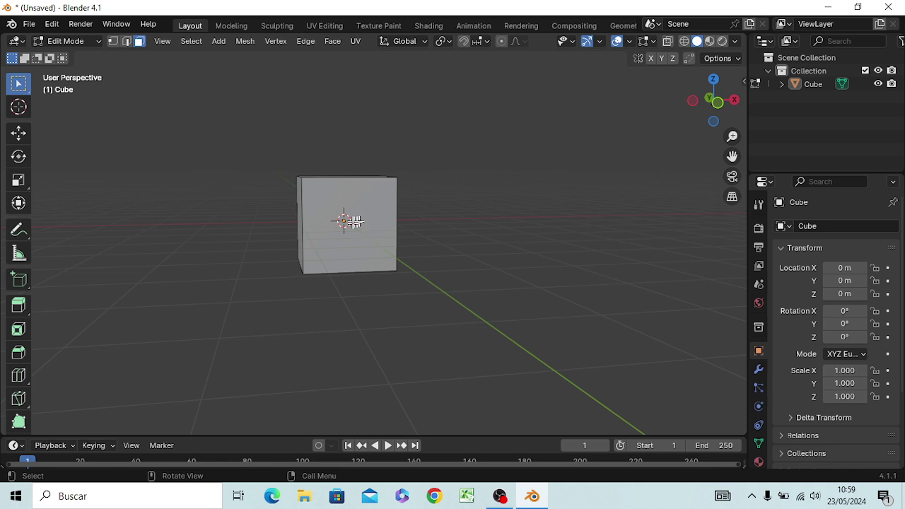
scroll(350, 221, up, 1)
scroll(343, 223, up, 2)
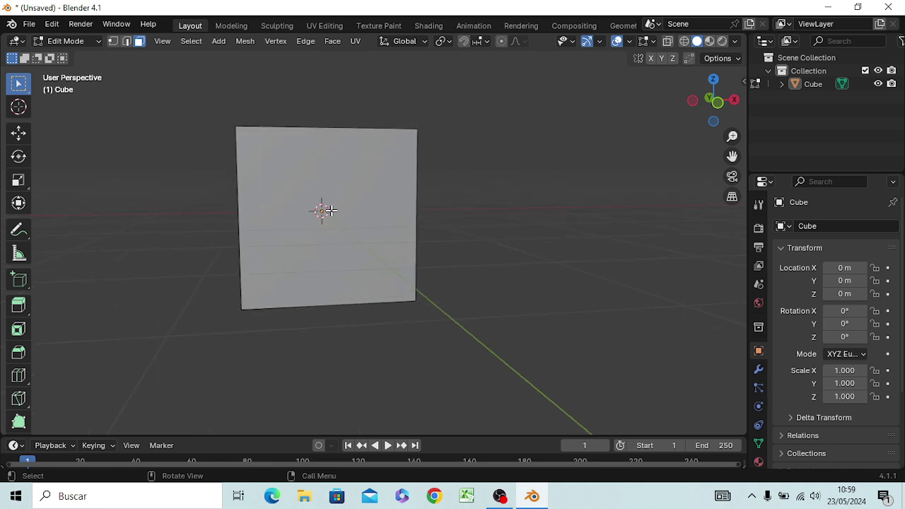
Check the Pivot Point options, then compare front and right orthographic views and orbit back.
click(445, 43)
mouse_move(365, 216)
middle_down()
mouse_move(391, 250)
mouse_move(392, 229)
middle_up()
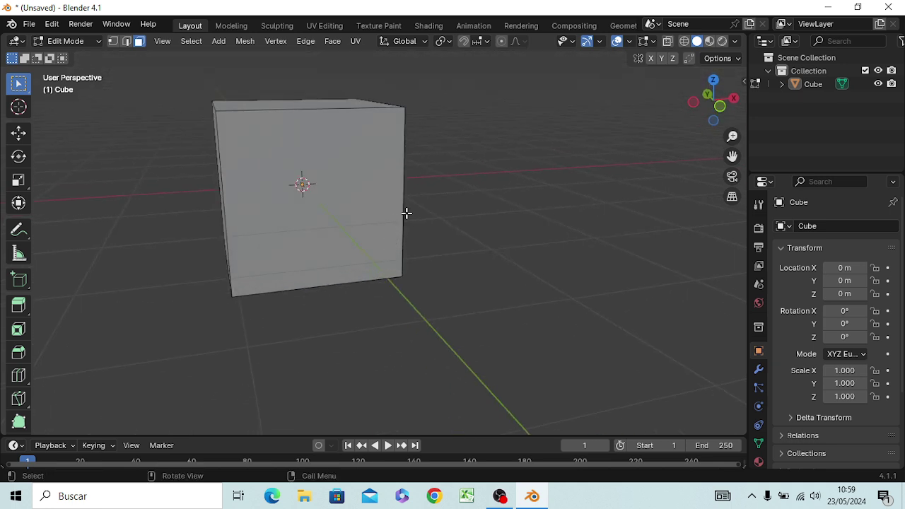
key(KP_1)
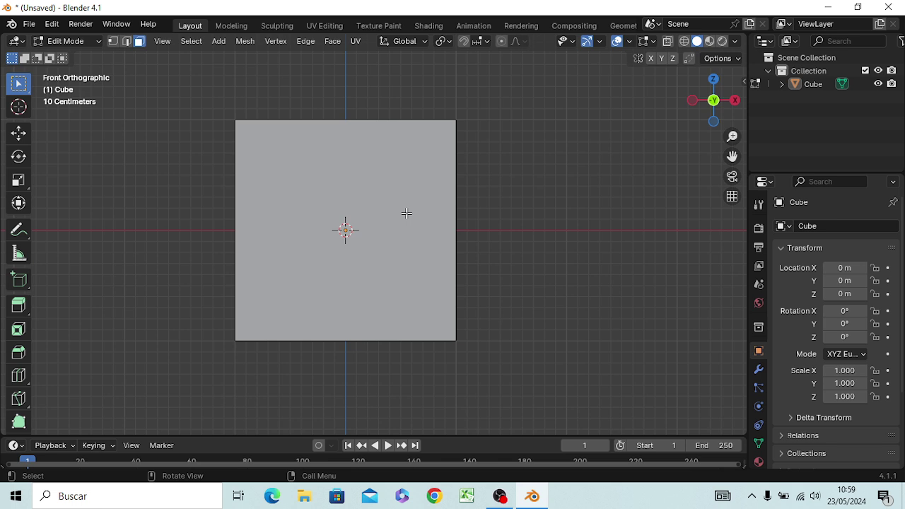
key(KP_3)
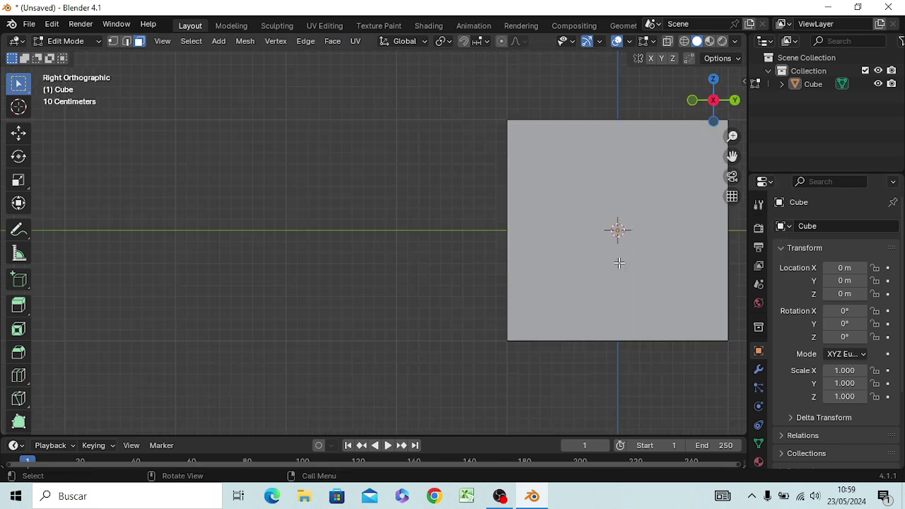
middle_drag(619, 263, 521, 211)
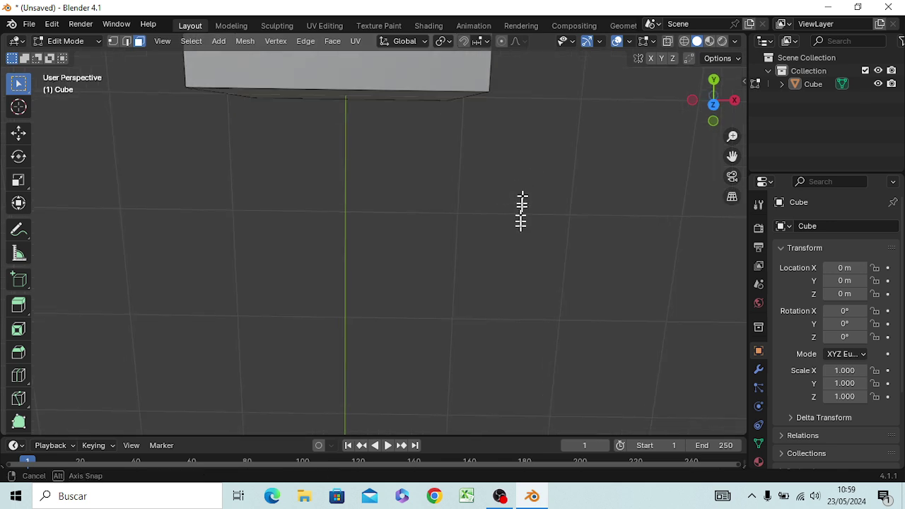
middle_drag(521, 211, 503, 346)
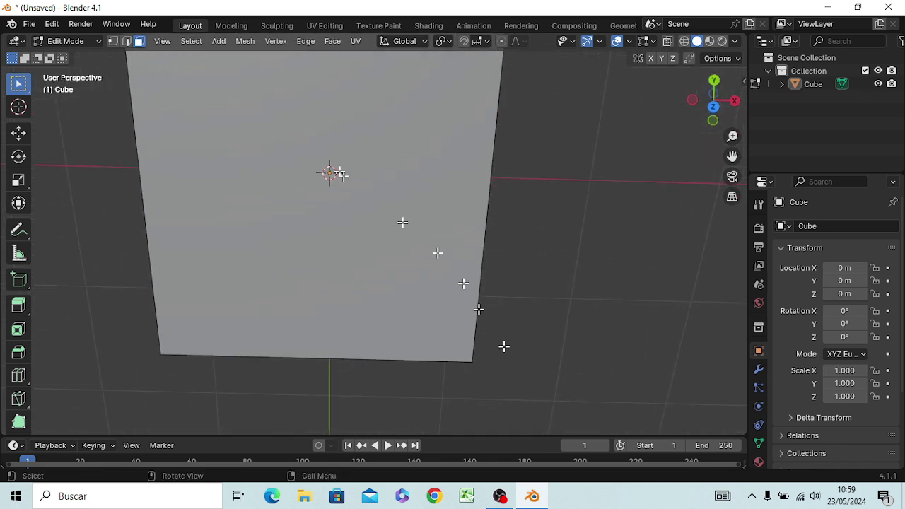
scroll(343, 178, down, 4)
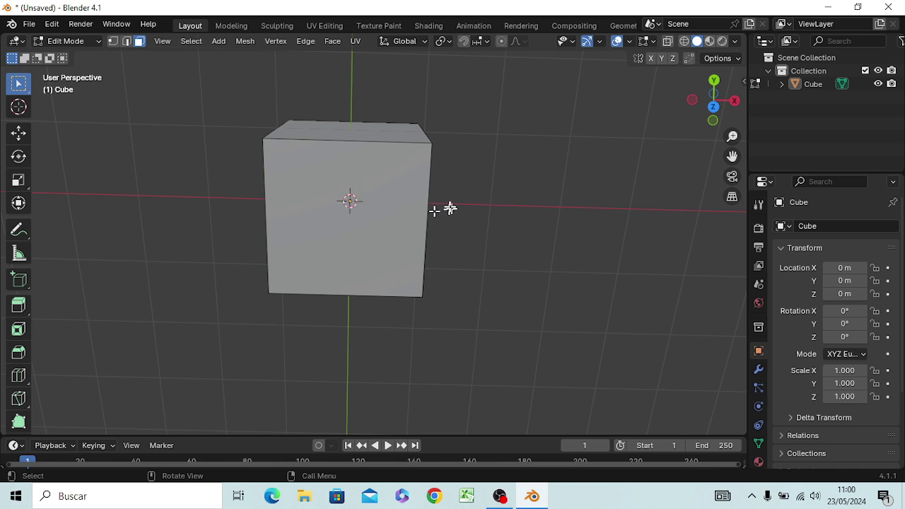
Tilt above the cube, keep Median Point pivot, zoom out, and settle on front orthographic view.
mouse_move(333, 210)
middle_down()
mouse_move(394, 224)
mouse_move(395, 213)
mouse_move(333, 312)
mouse_move(314, 242)
mouse_move(370, 101)
mouse_move(466, 74)
mouse_move(560, 170)
mouse_move(389, 262)
mouse_move(372, 247)
mouse_move(342, 293)
middle_up()
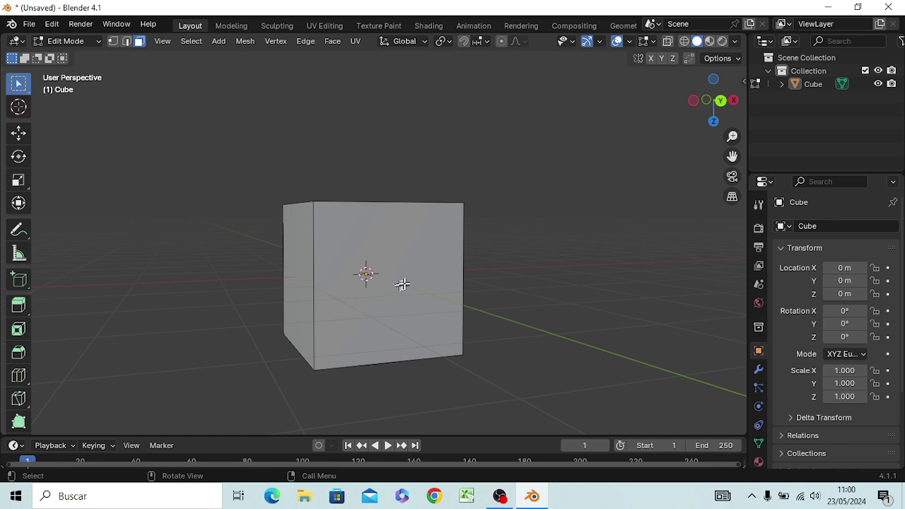
scroll(406, 283, down, 3)
scroll(411, 286, down, 2)
scroll(413, 291, up, 2)
scroll(416, 291, up, 2)
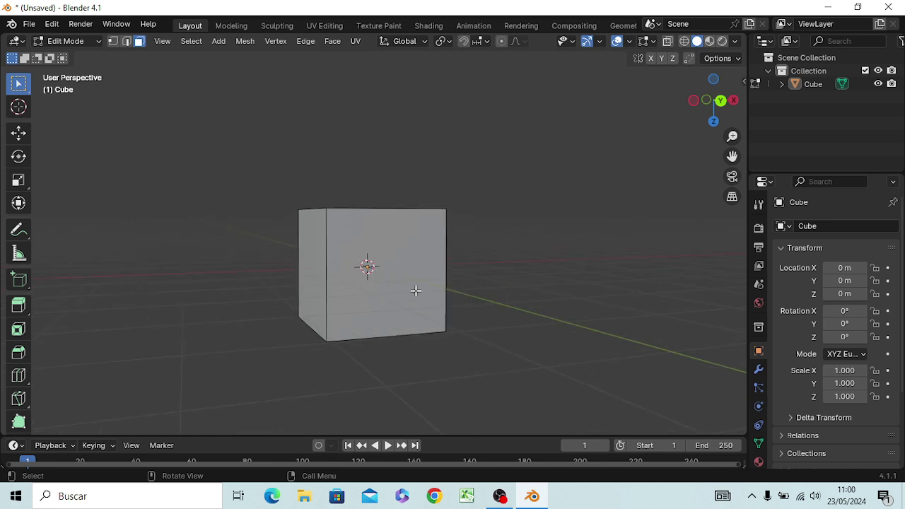
mouse_move(416, 290)
middle_down()
mouse_move(406, 347)
mouse_move(413, 293)
middle_up()
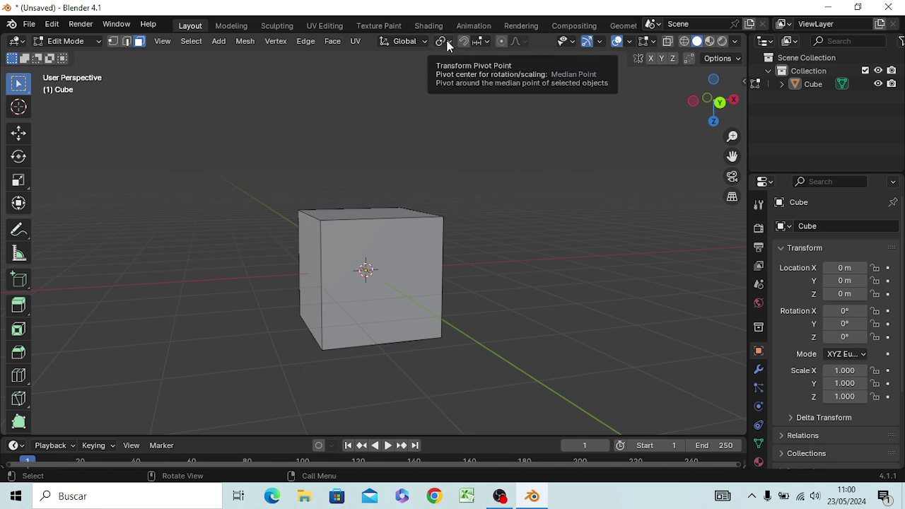
click(446, 46)
click(447, 46)
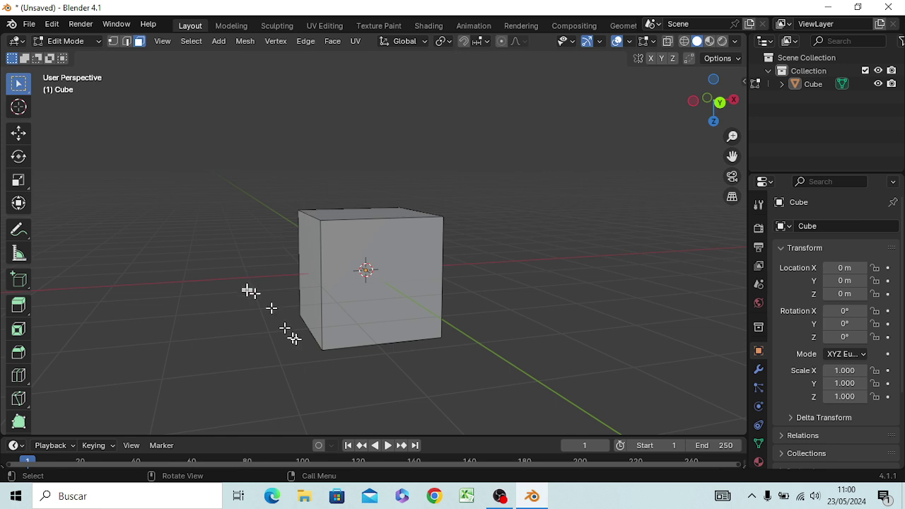
scroll(415, 283, down, 1)
scroll(415, 284, down, 2)
key(KP_1)
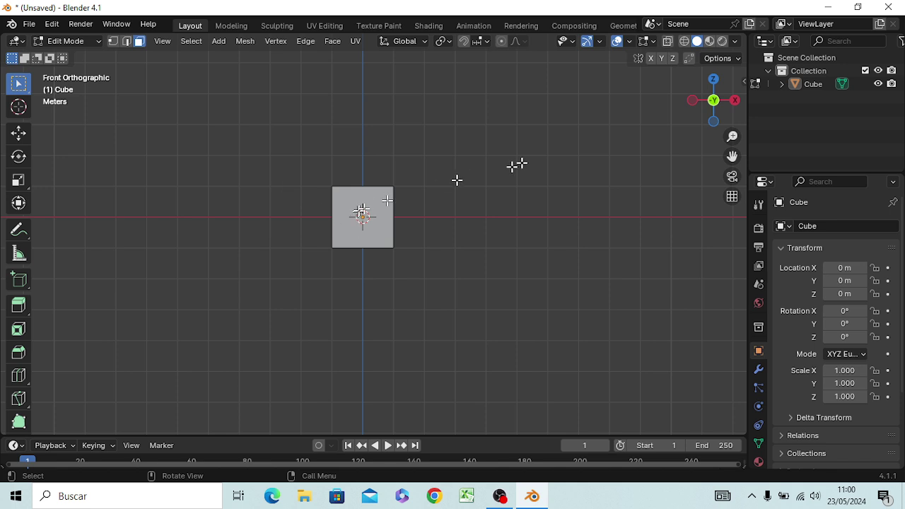
Copy Cube in the Outliner, paste it into Collection, and select the new Cube.001.
click(823, 83)
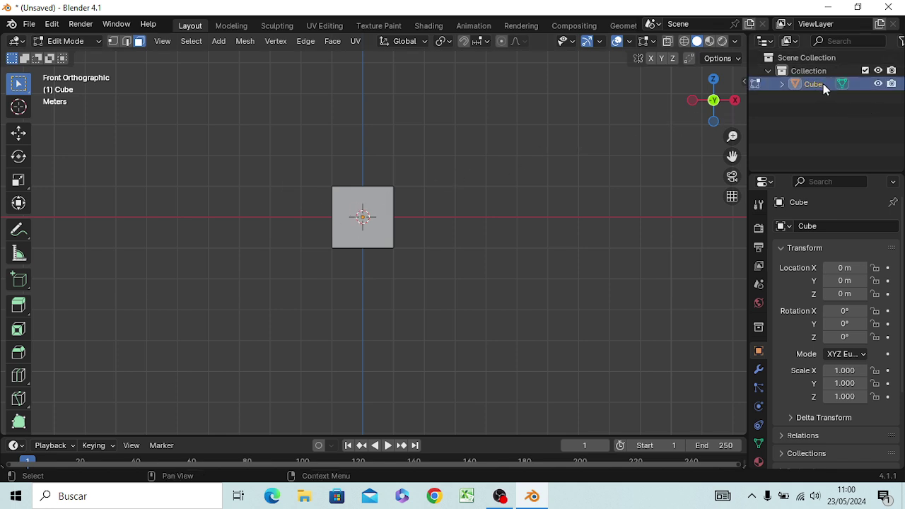
right_click(823, 84)
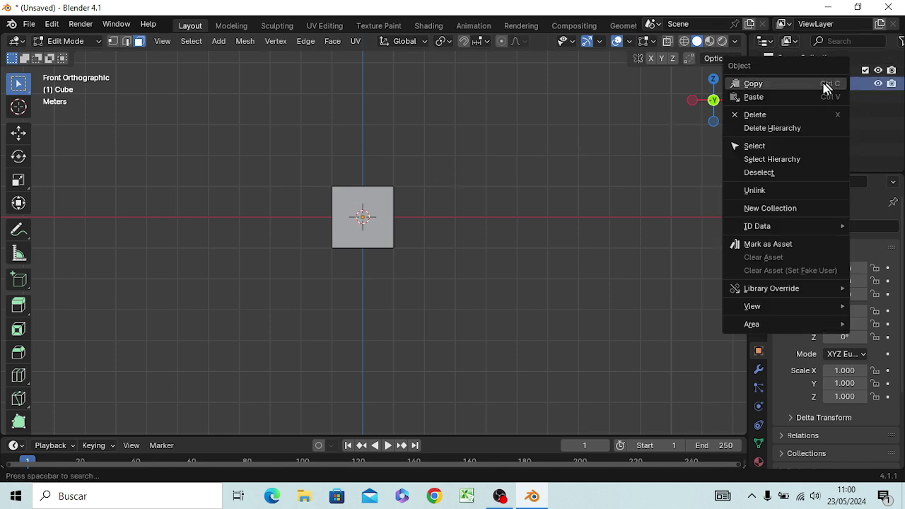
click(780, 82)
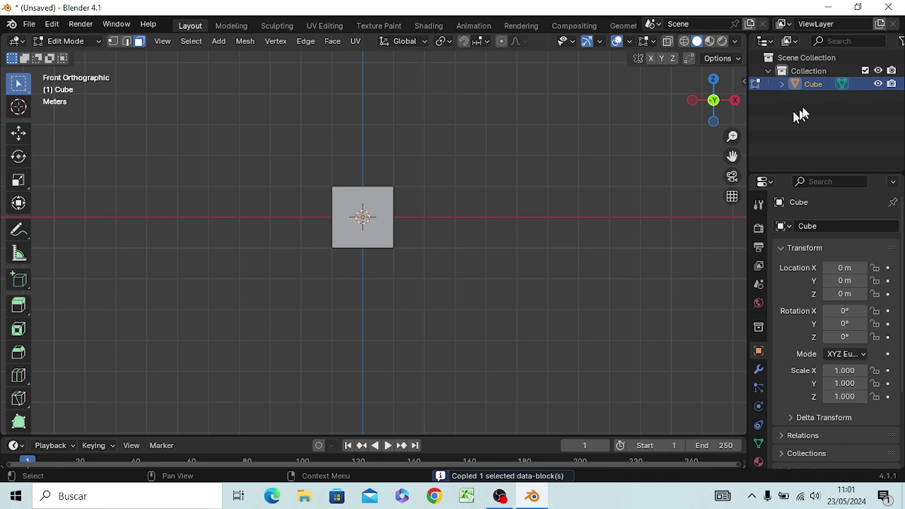
right_click(802, 104)
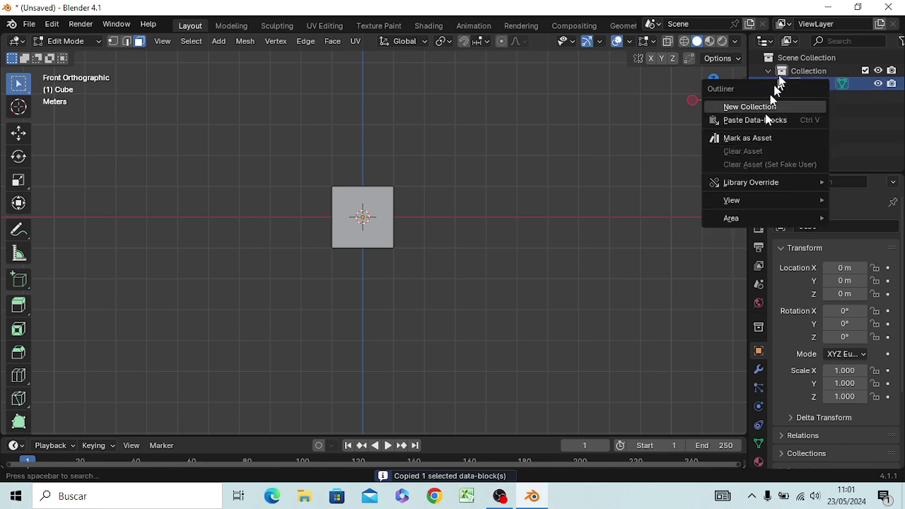
click(792, 69)
right_click(801, 71)
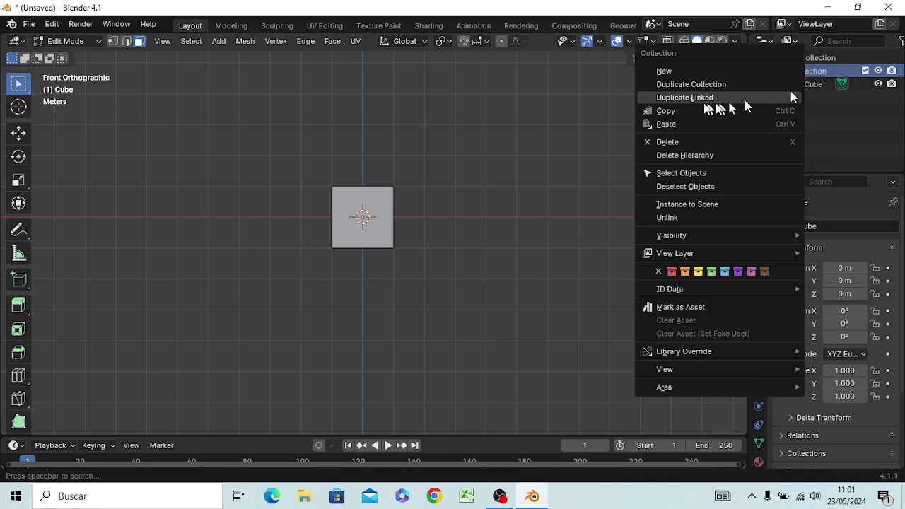
click(667, 124)
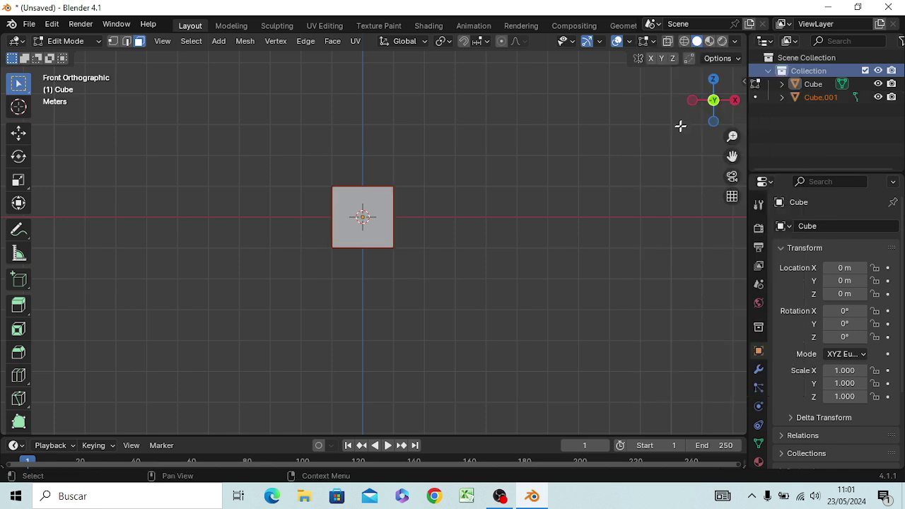
click(814, 98)
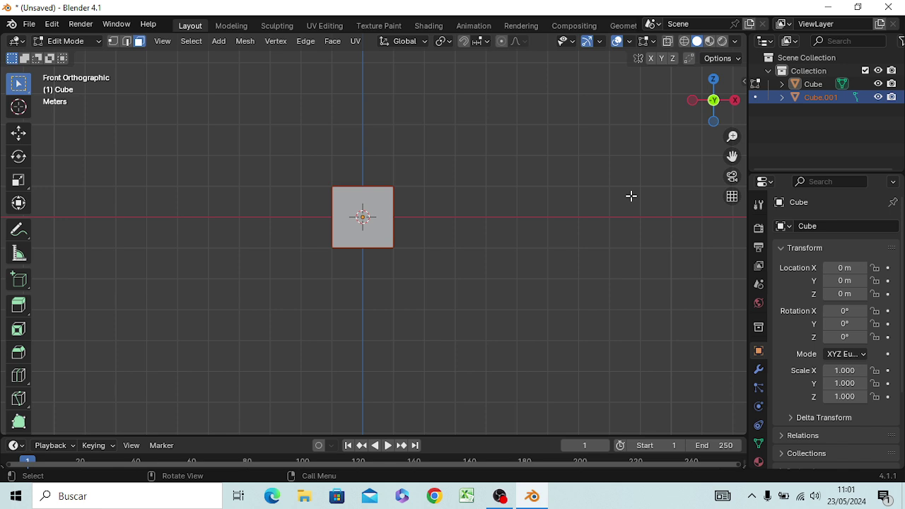
key(x)
key(x)
key(x)
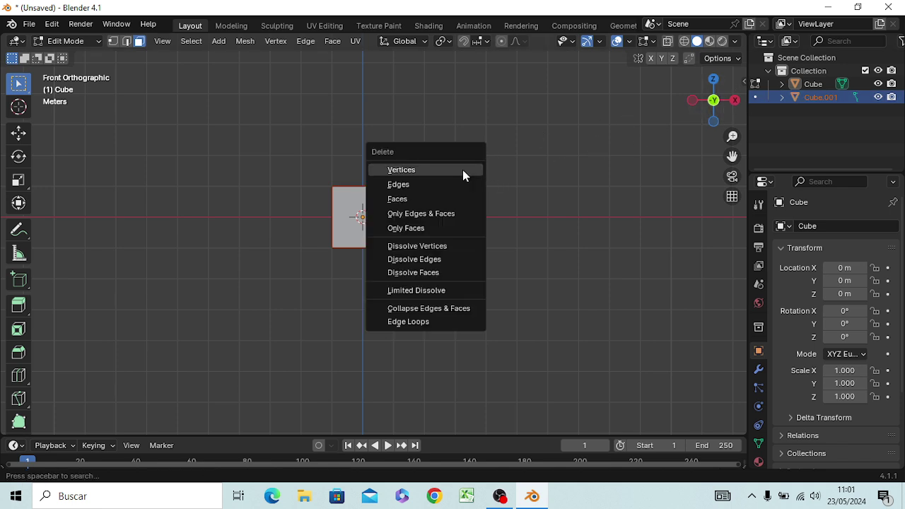
Cancel the delete menu, return to Object Mode, and delete Cube.001 from the Outliner.
key(Escape)
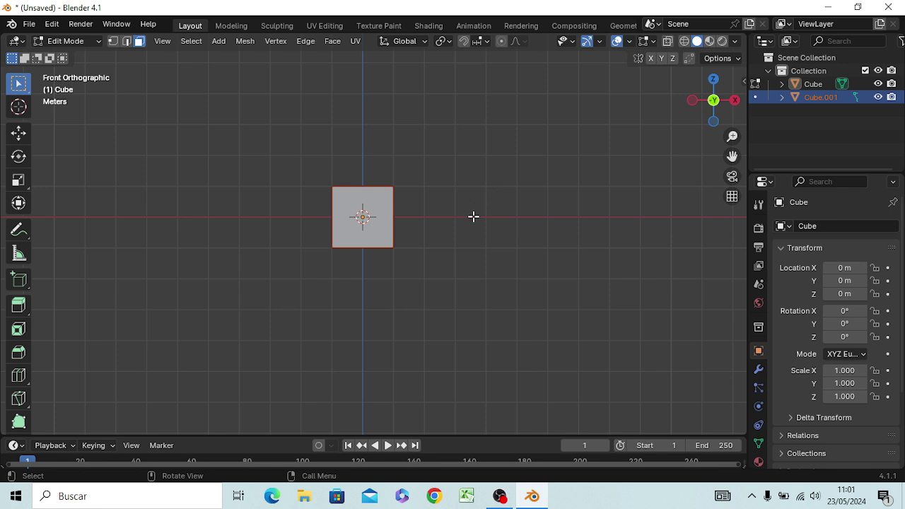
middle_drag(473, 217, 480, 160)
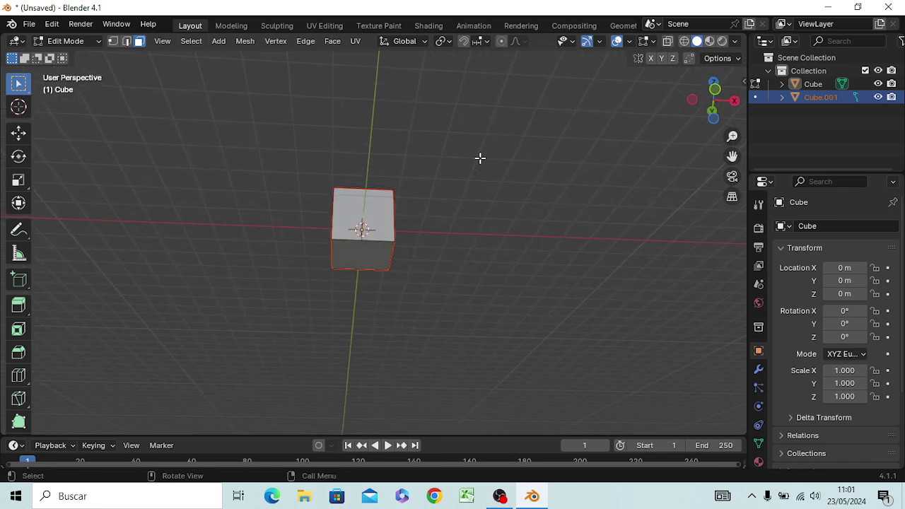
key(Tab)
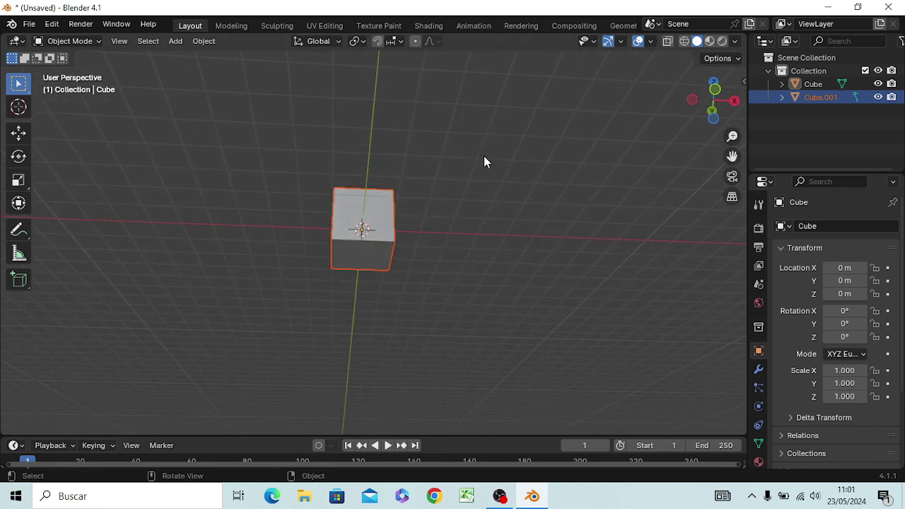
click(796, 98)
right_click(797, 100)
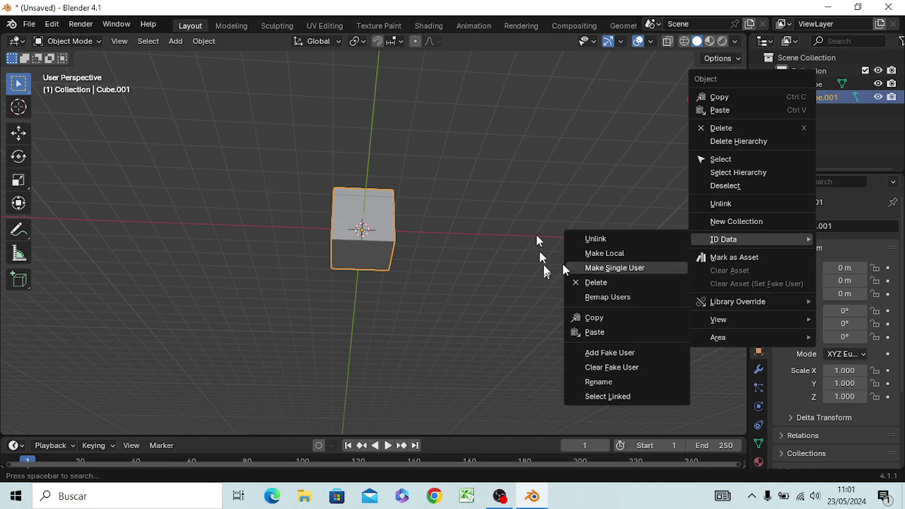
key(Delete)
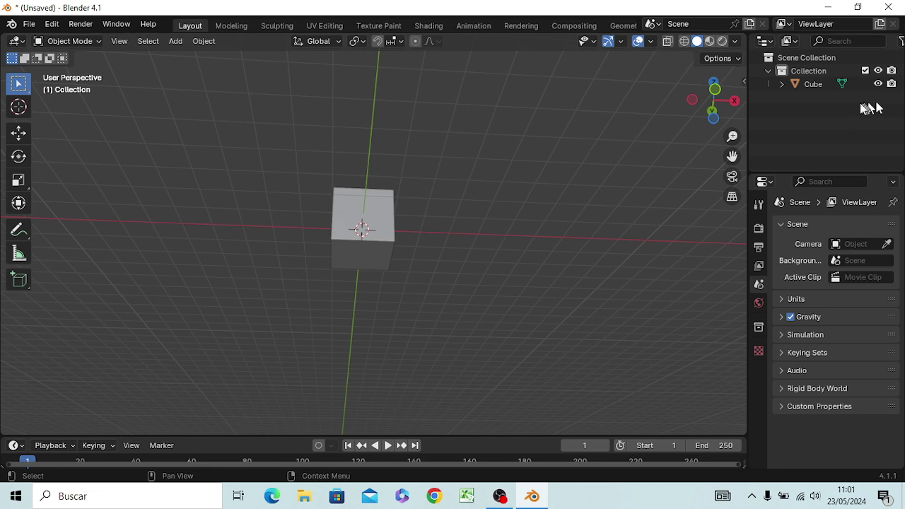
middle_drag(509, 202, 521, 259)
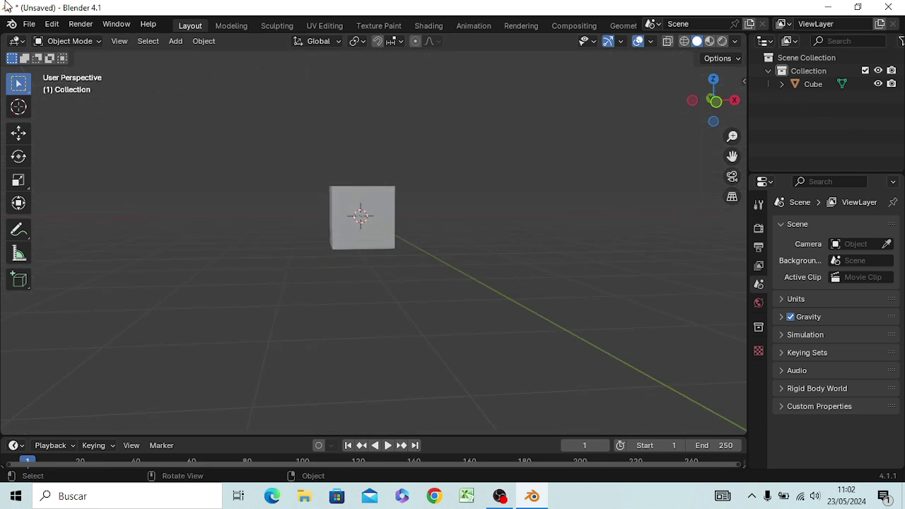
Start a new General file via File > New, discarding the unsaved changes.
click(29, 28)
mouse_move(85, 39)
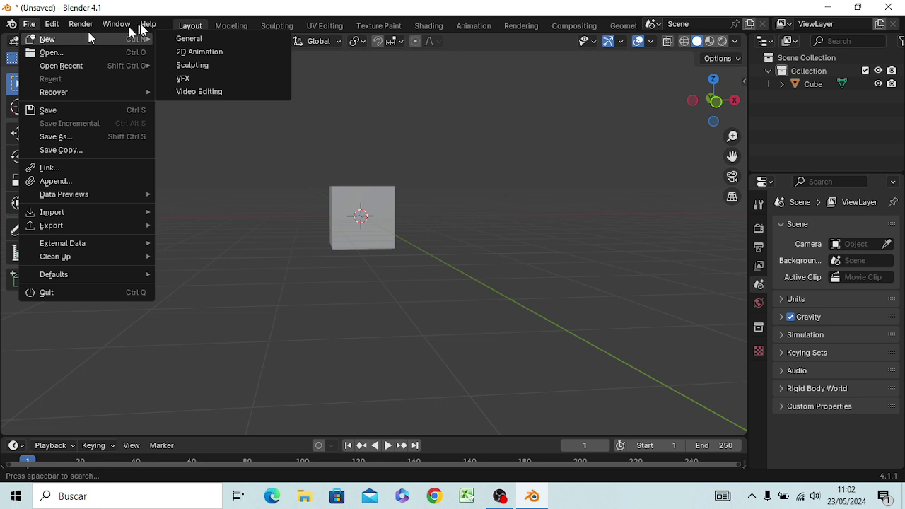
click(189, 41)
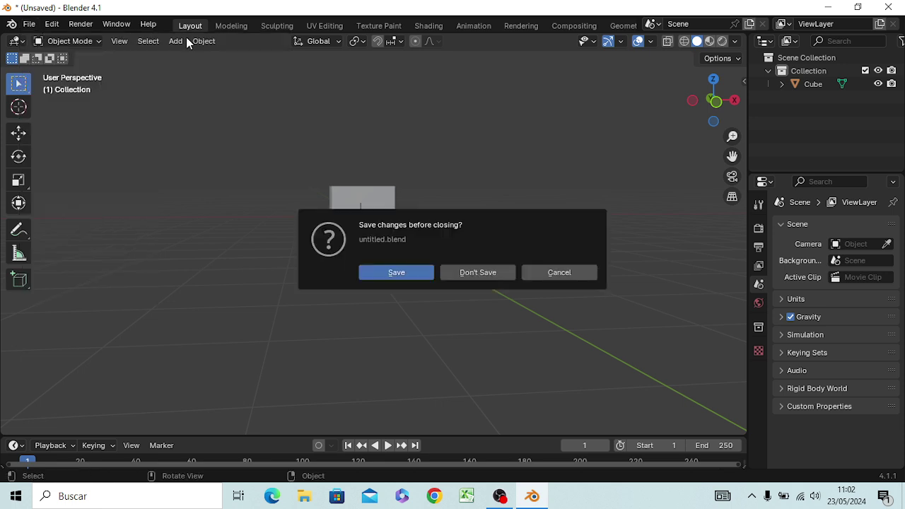
click(456, 273)
middle_drag(408, 275, 300, 235)
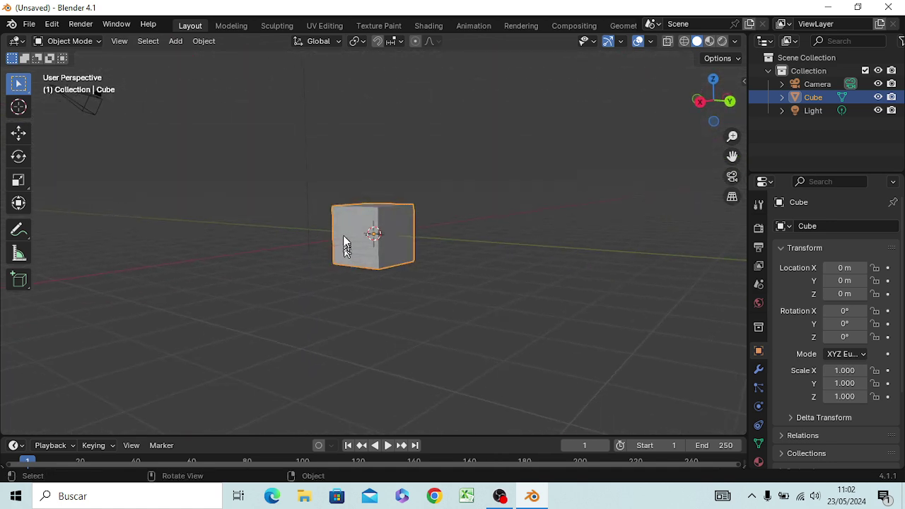
Make a linked duplicate of the cube, move it along X beside the original, and select both.
right_click(367, 248)
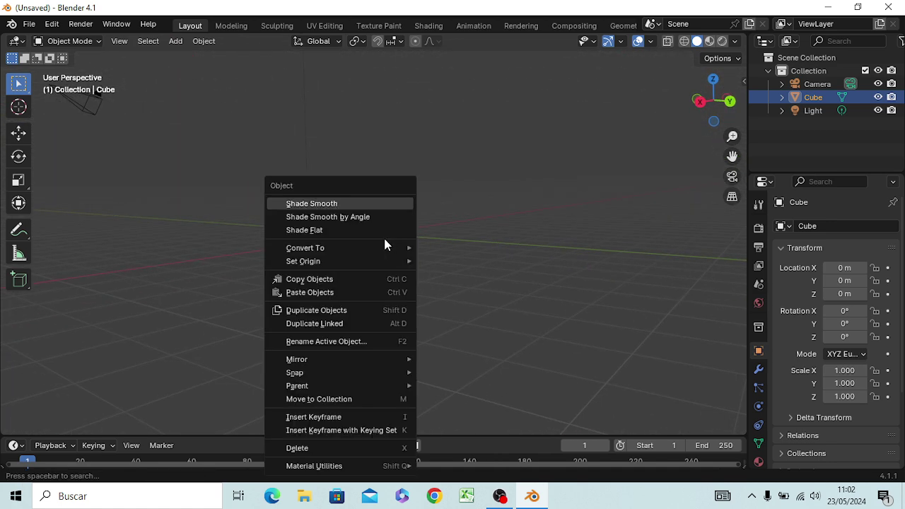
click(314, 309)
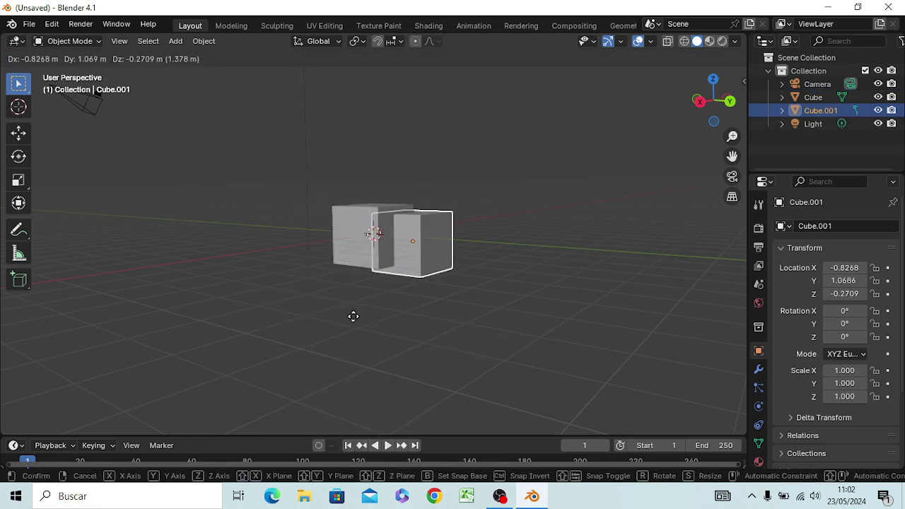
key(x)
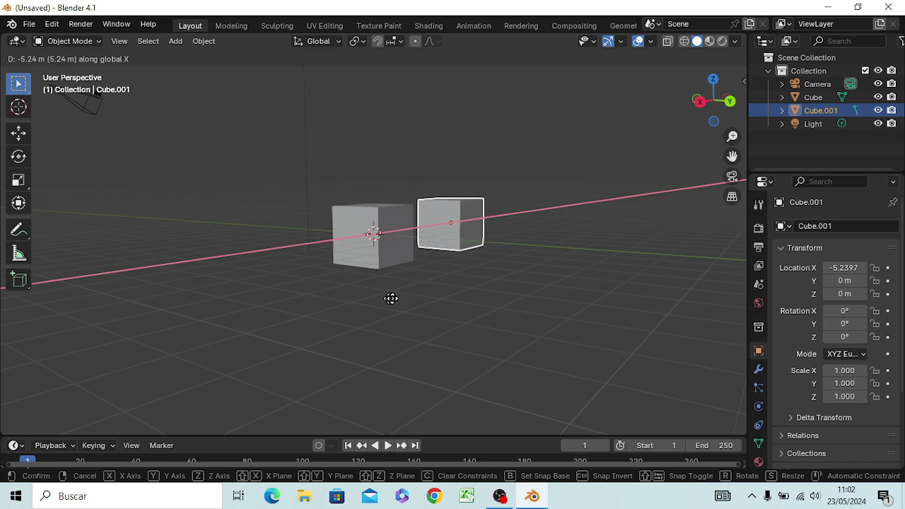
click(390, 299)
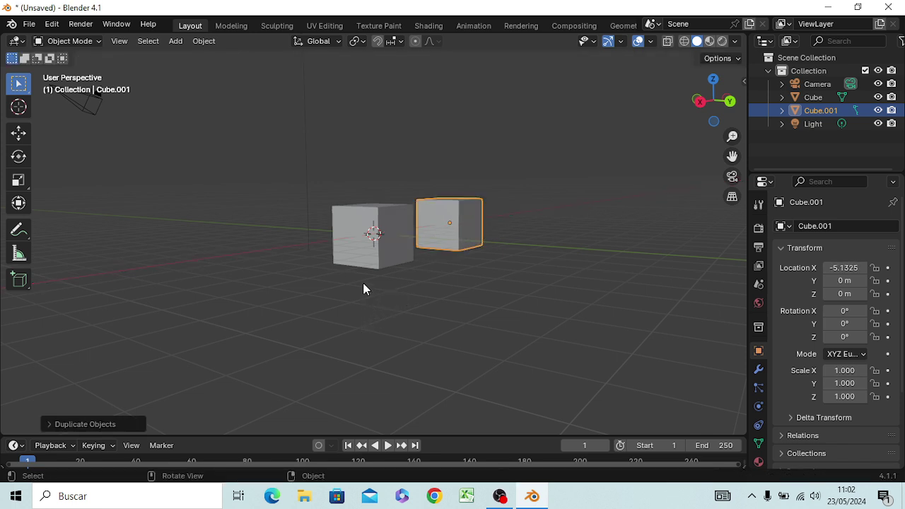
shift+click(369, 244)
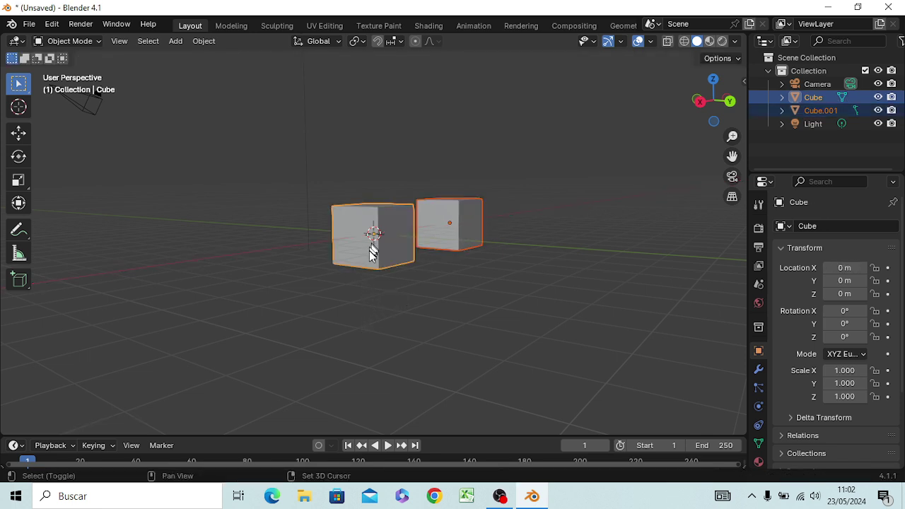
right_click(375, 253)
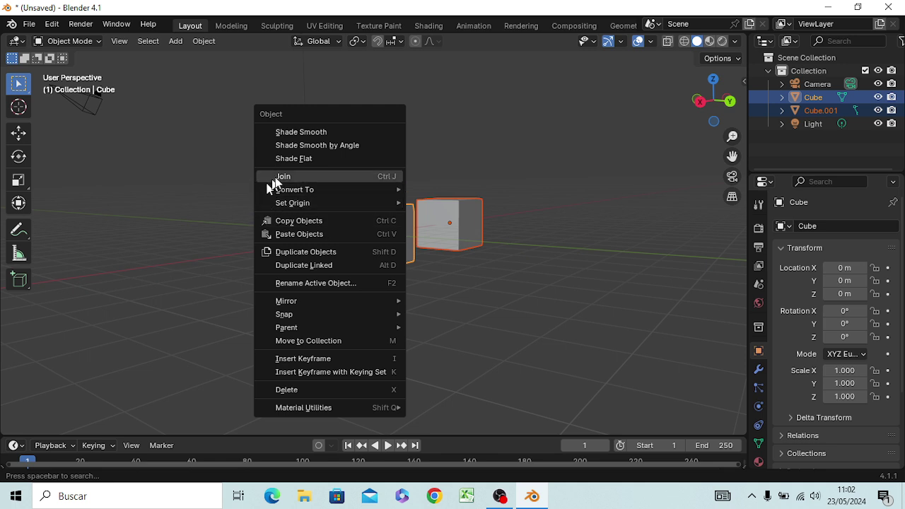
Duplicate both cubes and shift the copies along Y to form a two-by-two grid.
click(304, 251)
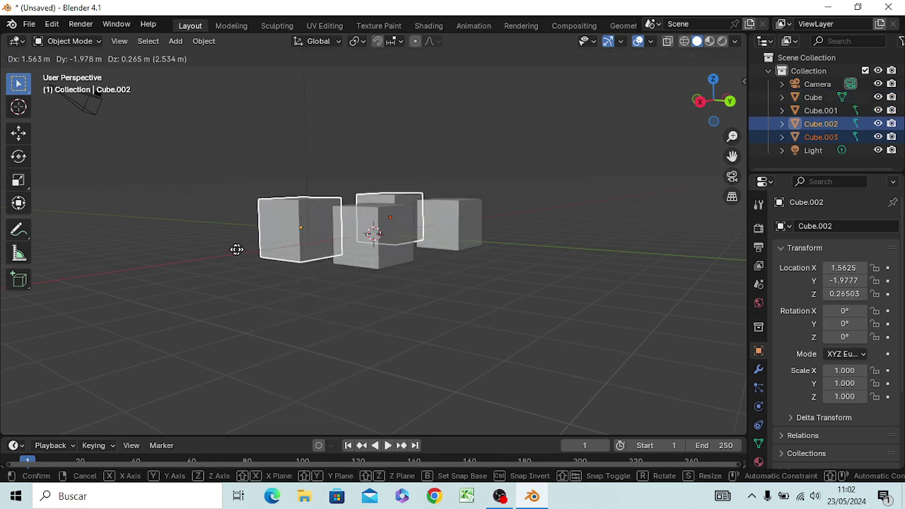
key(y)
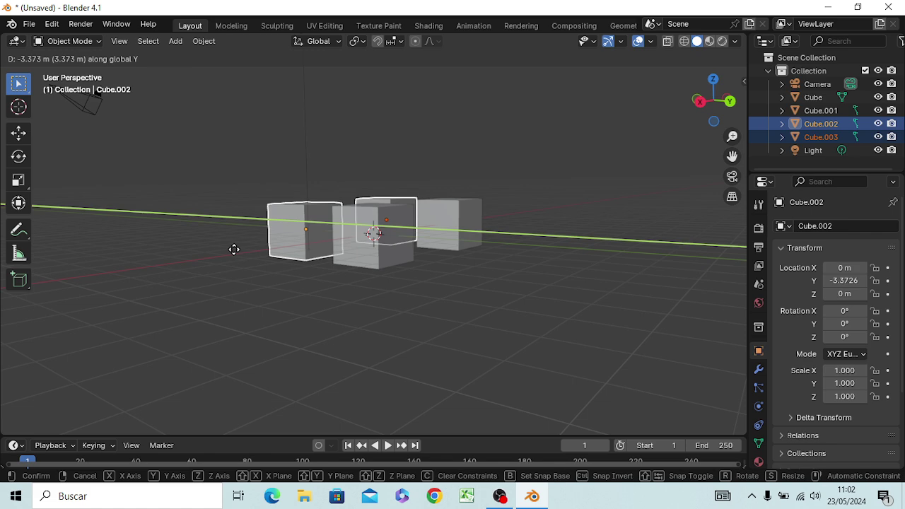
click(231, 247)
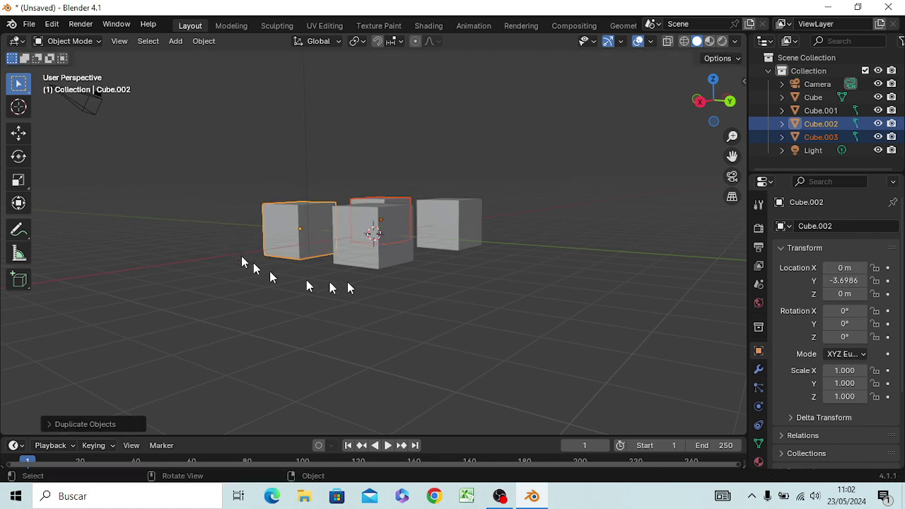
mouse_move(242, 258)
middle_down()
mouse_move(325, 409)
mouse_move(389, 331)
middle_up()
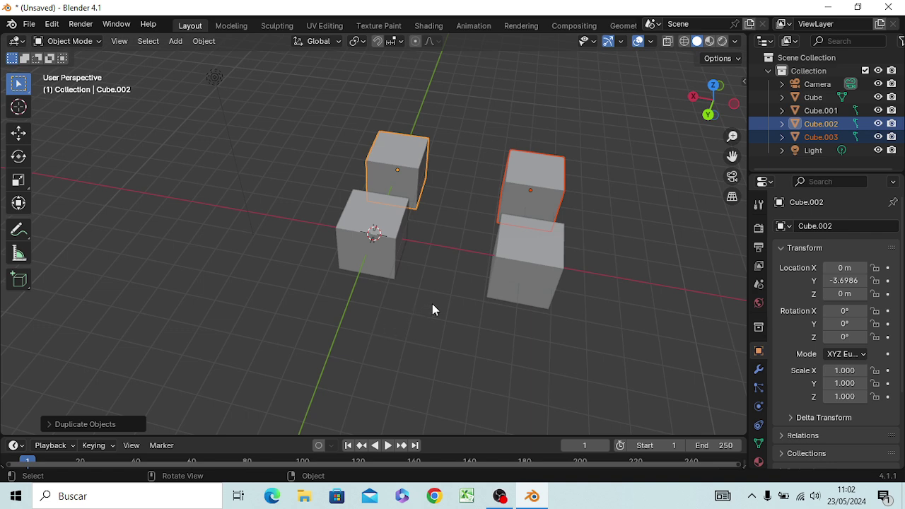
mouse_move(432, 303)
middle_down()
mouse_move(432, 290)
mouse_move(456, 314)
middle_up()
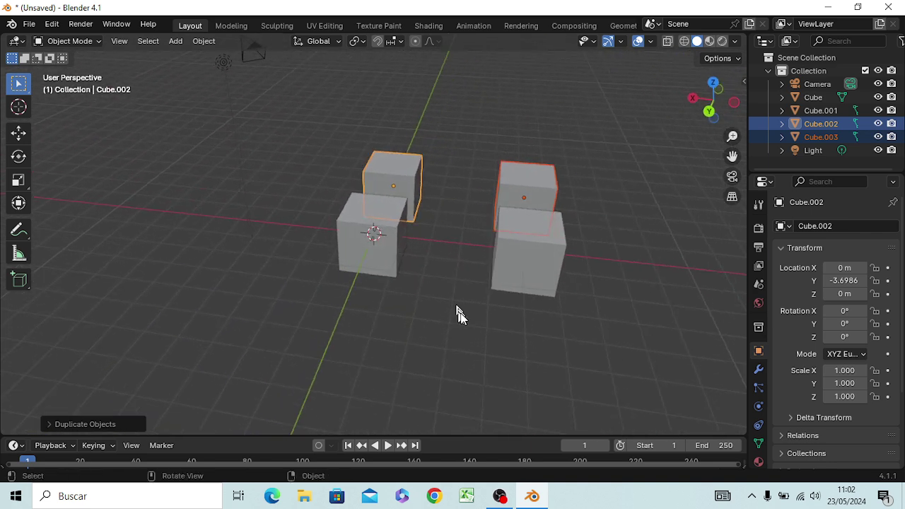
Box-select all four cubes, after starting and cancelling a scale.
click(463, 318)
mouse_move(248, 86)
mouse_down()
mouse_move(439, 280)
mouse_move(596, 333)
mouse_up()
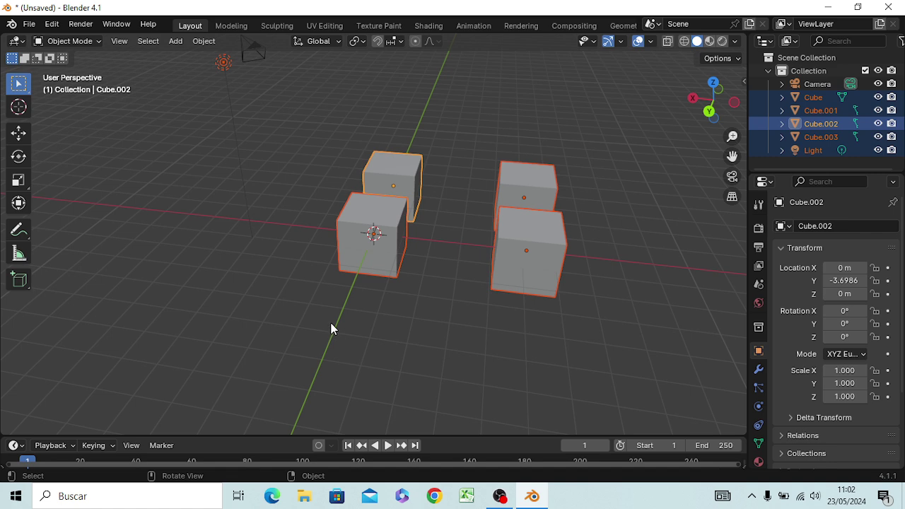
key(s)
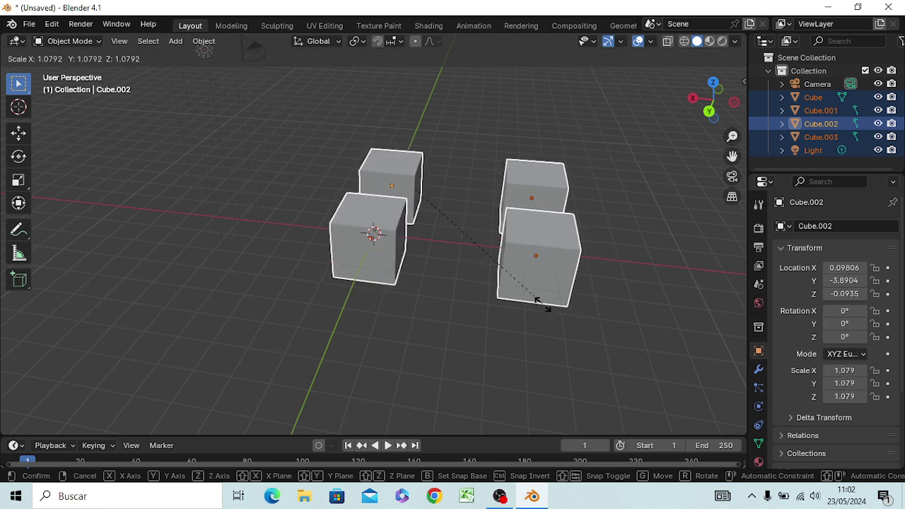
right_click(535, 297)
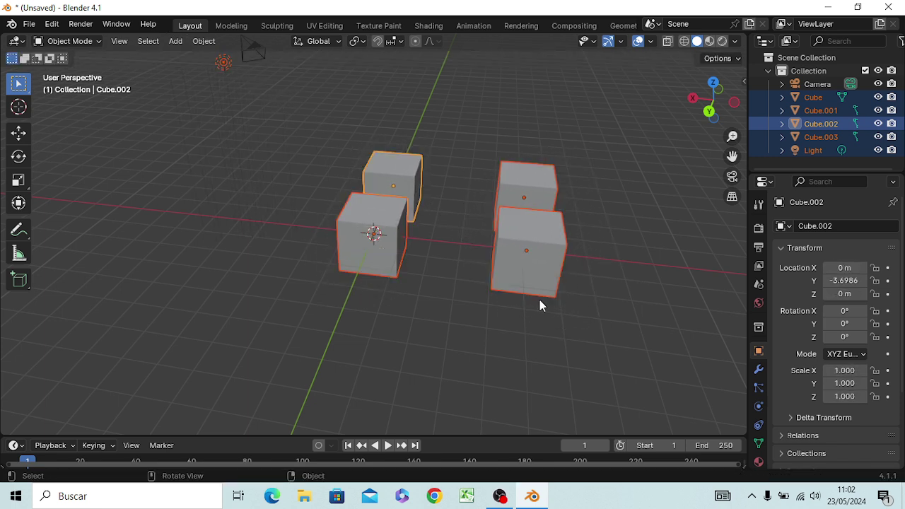
click(459, 333)
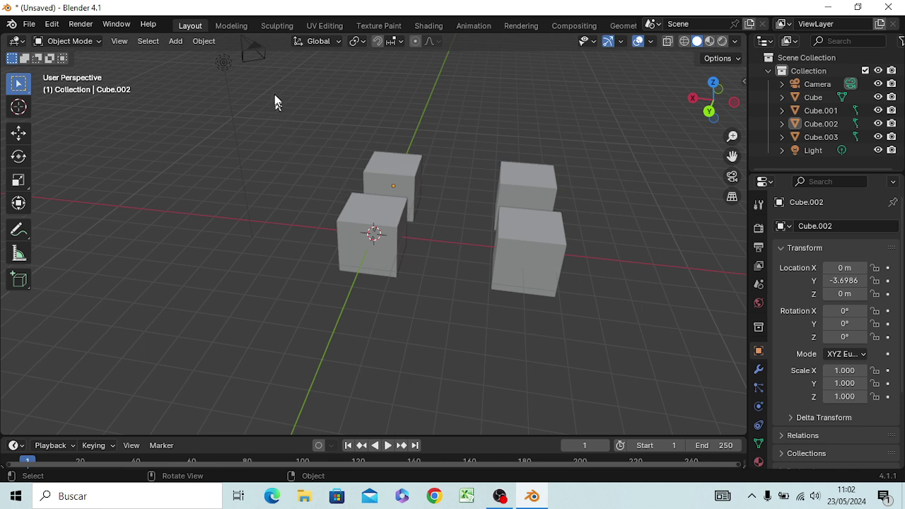
drag(275, 96, 634, 331)
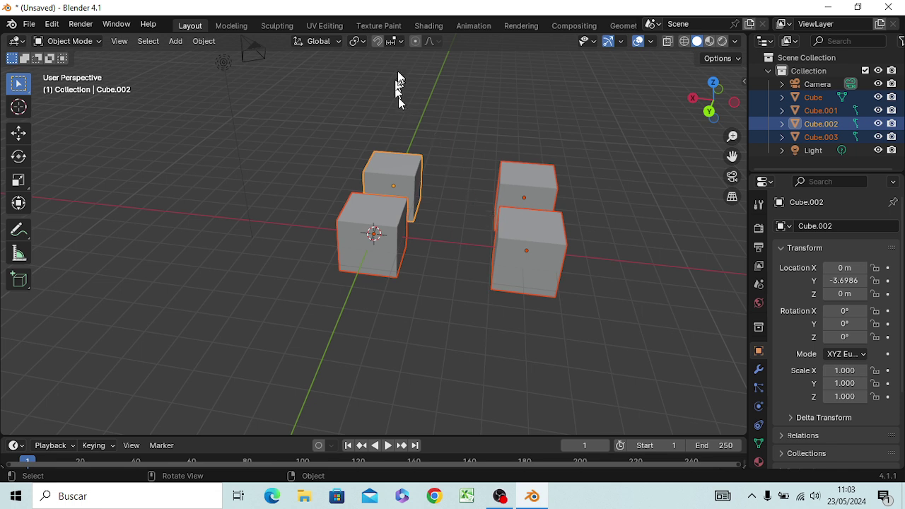
click(362, 41)
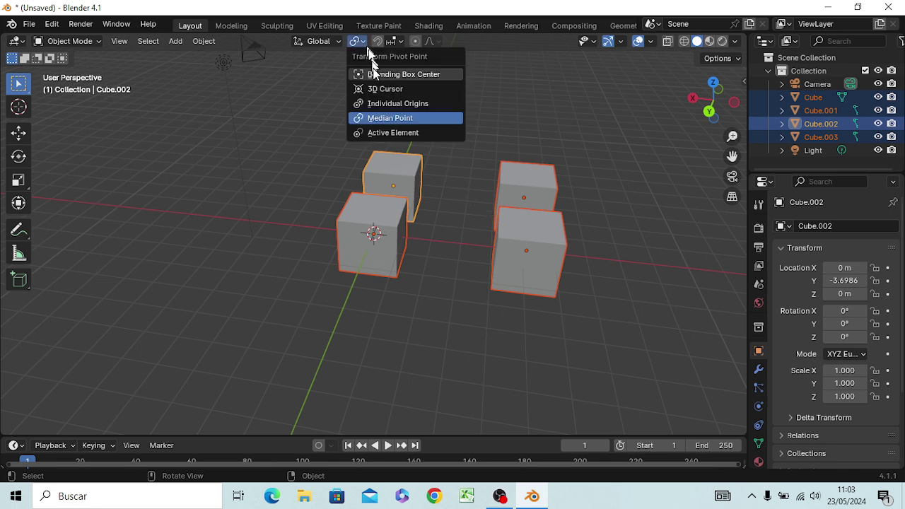
Set the pivot to Individual Origins and scale the four cubes down to 0.987.
click(374, 107)
key(s)
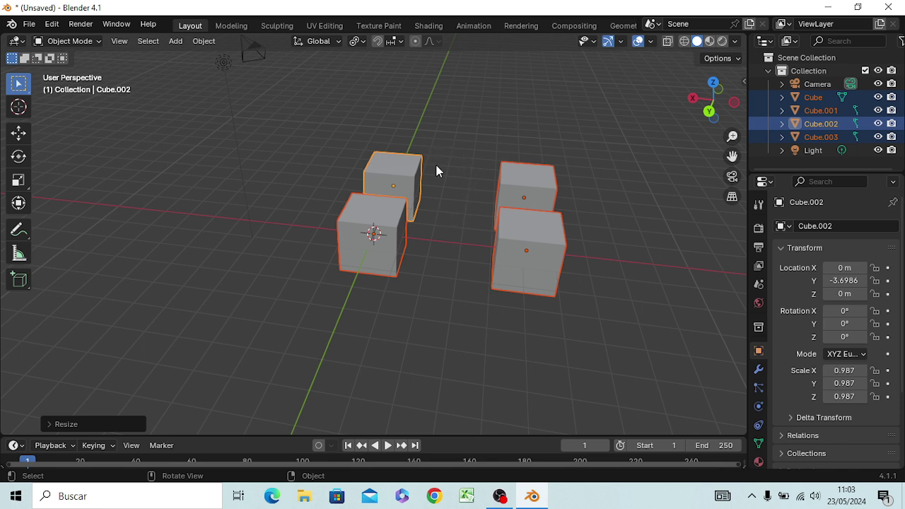
Discard the unsaved four-cube scene and start a fresh General scene.
click(49, 26)
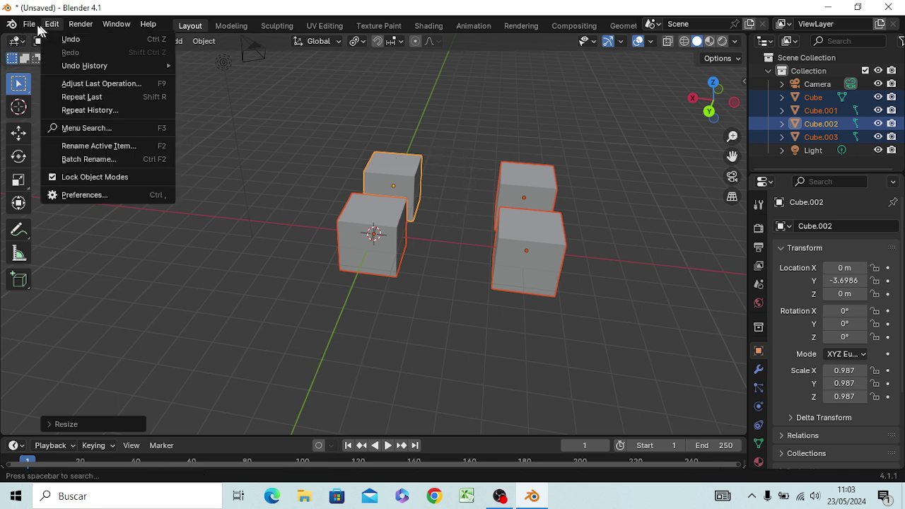
click(26, 28)
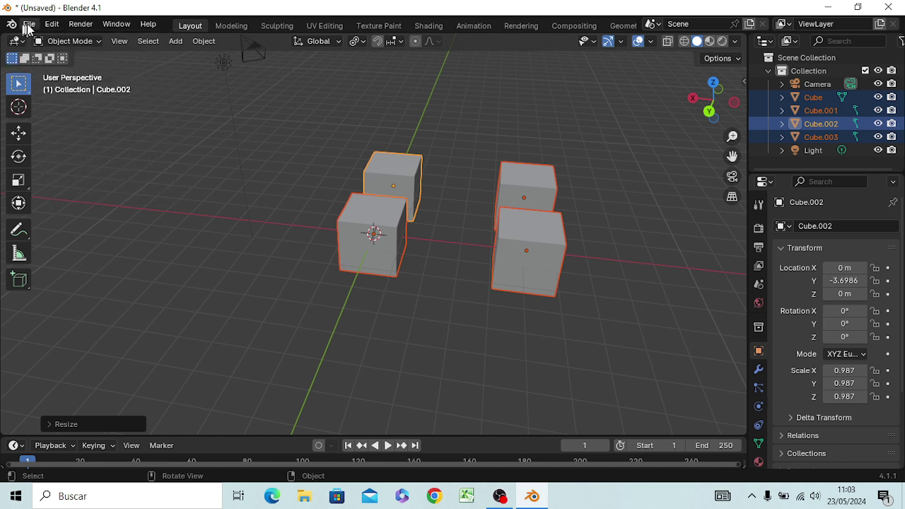
click(32, 27)
mouse_move(85, 39)
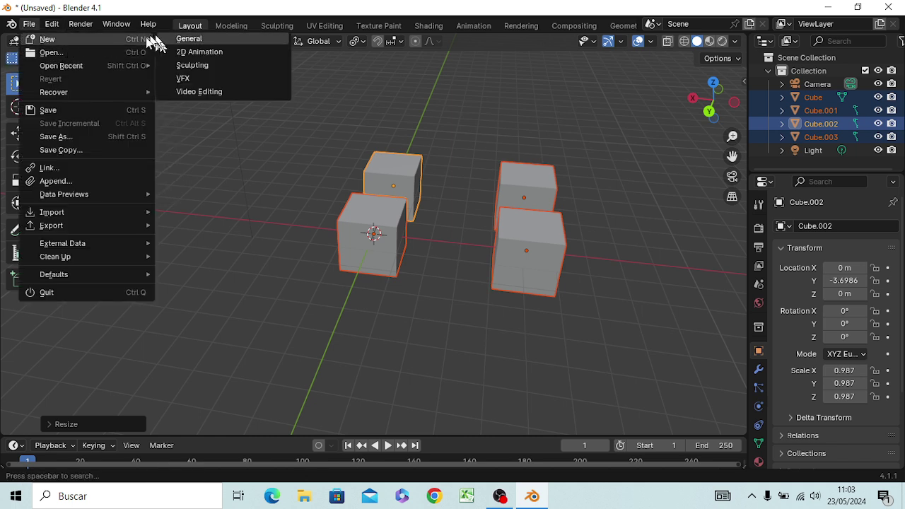
click(166, 39)
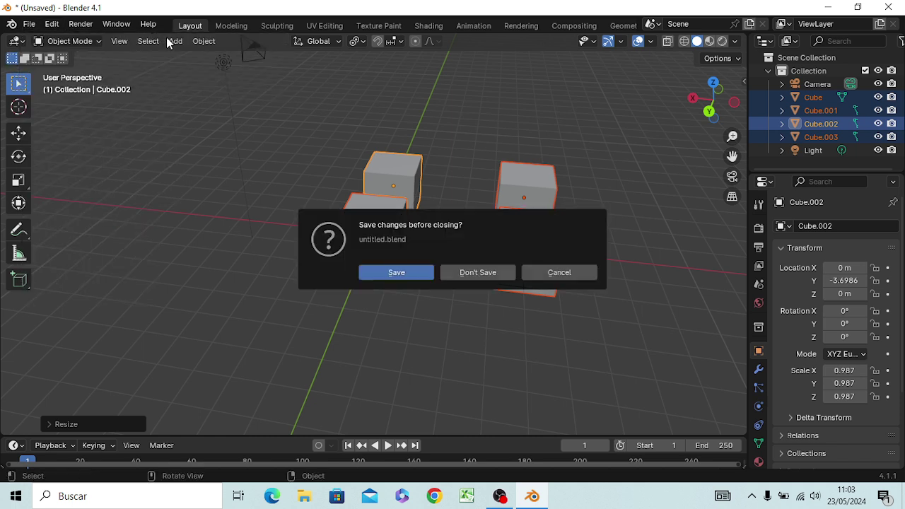
click(472, 275)
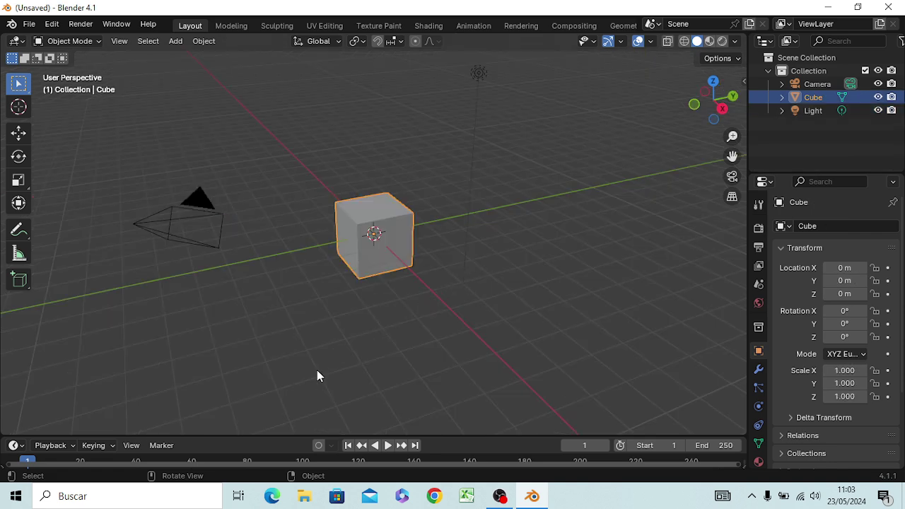
Zoom in, view the cube from the front, then orbit back to a 3D view.
scroll(317, 370, up, 3)
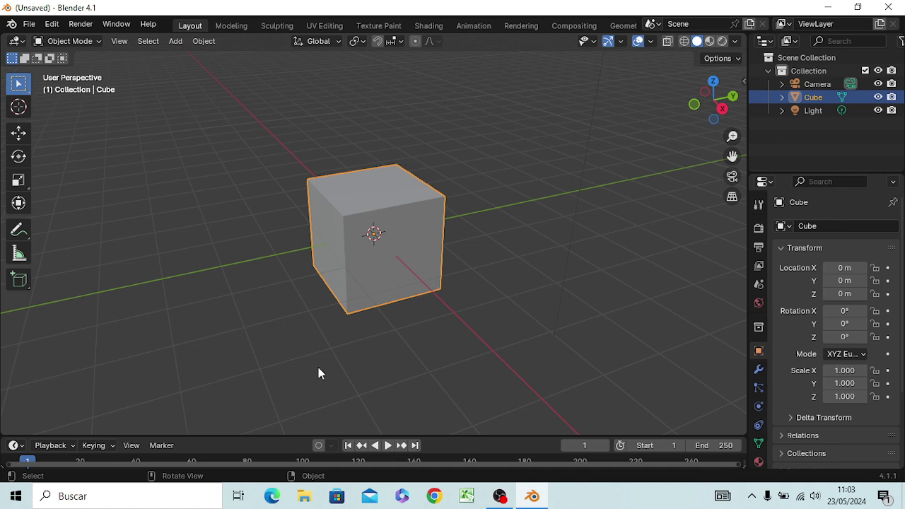
key(KP_1)
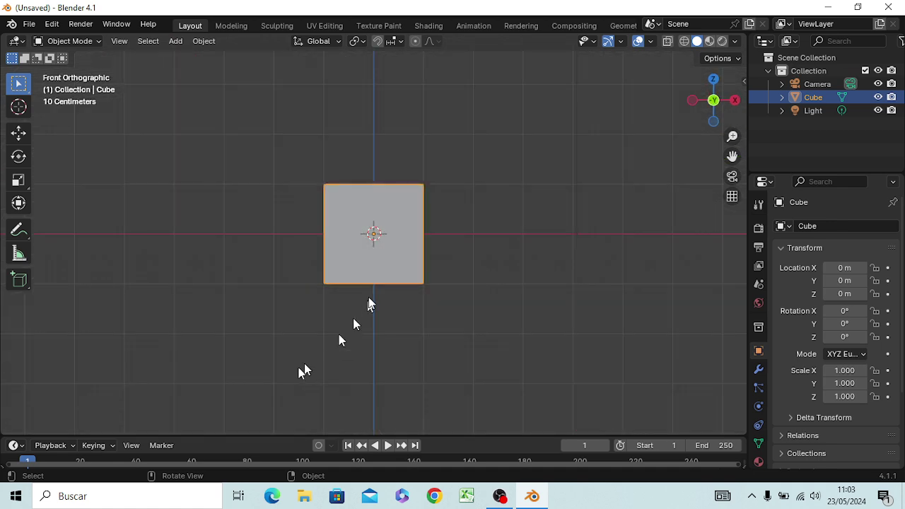
middle_drag(369, 303, 391, 359)
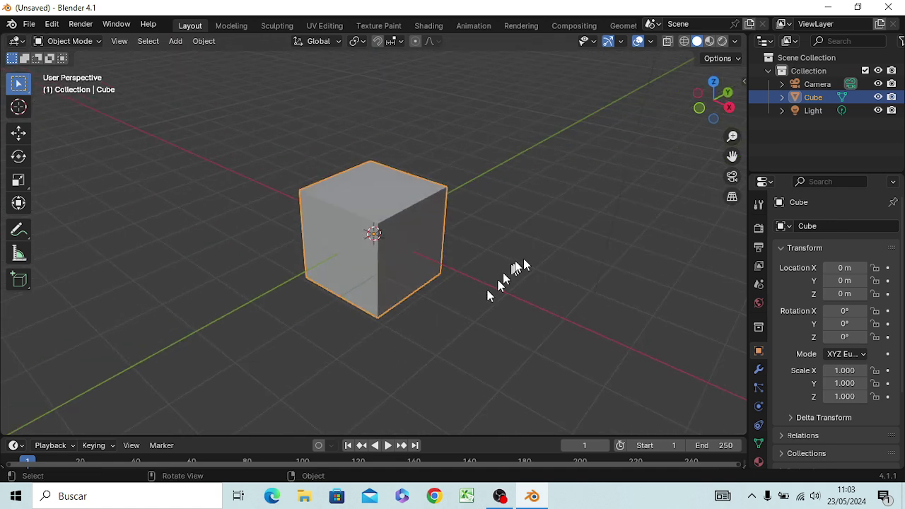
Delete the Camera and the Light from the Outliner, then select the Cube.
click(822, 86)
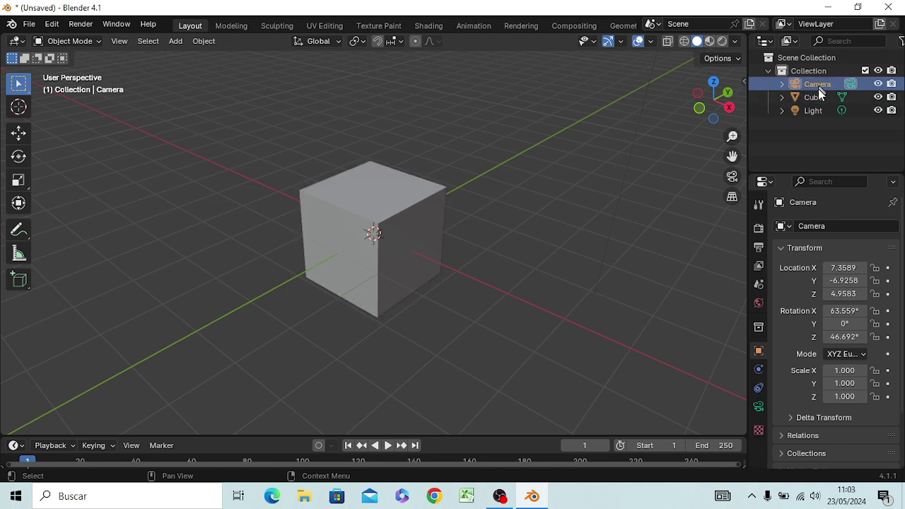
key(Delete)
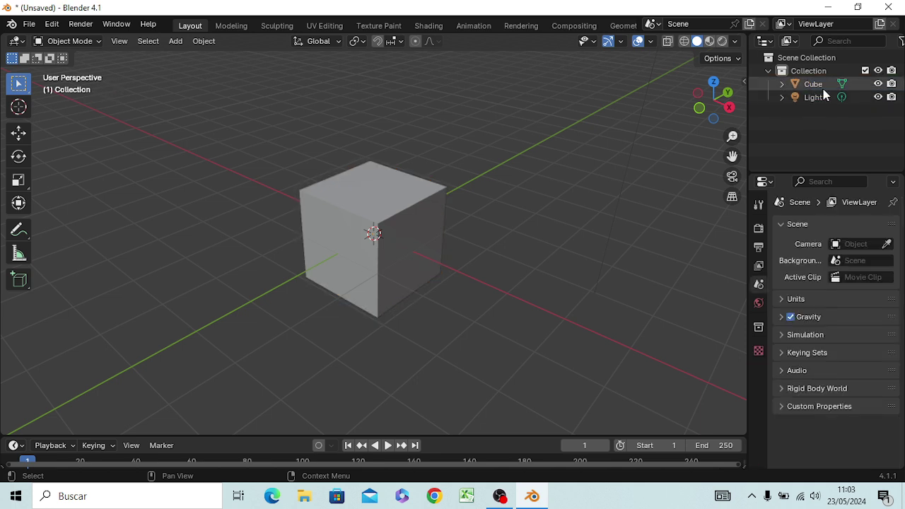
click(824, 97)
key(Delete)
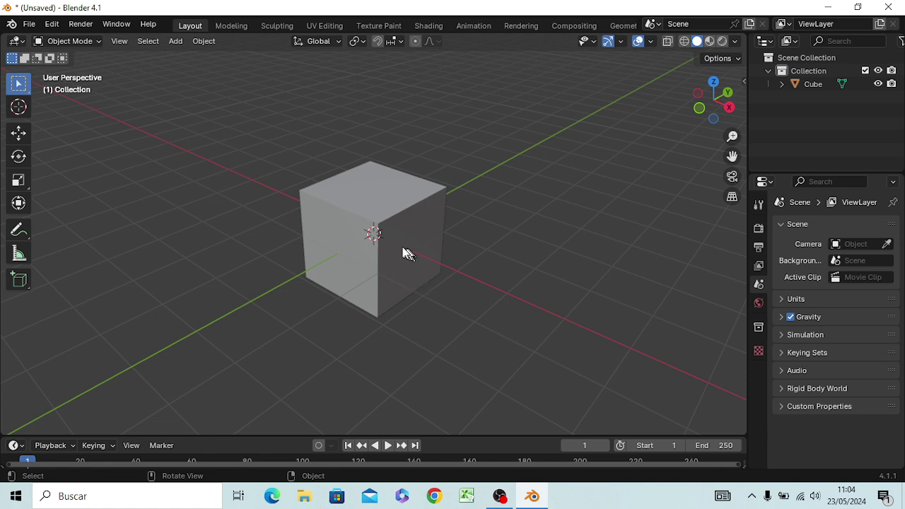
middle_drag(446, 246, 447, 242)
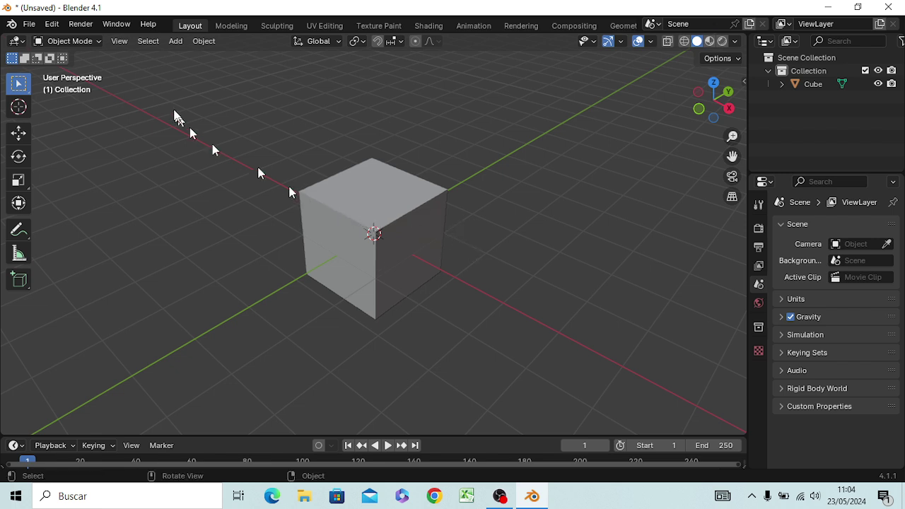
click(409, 246)
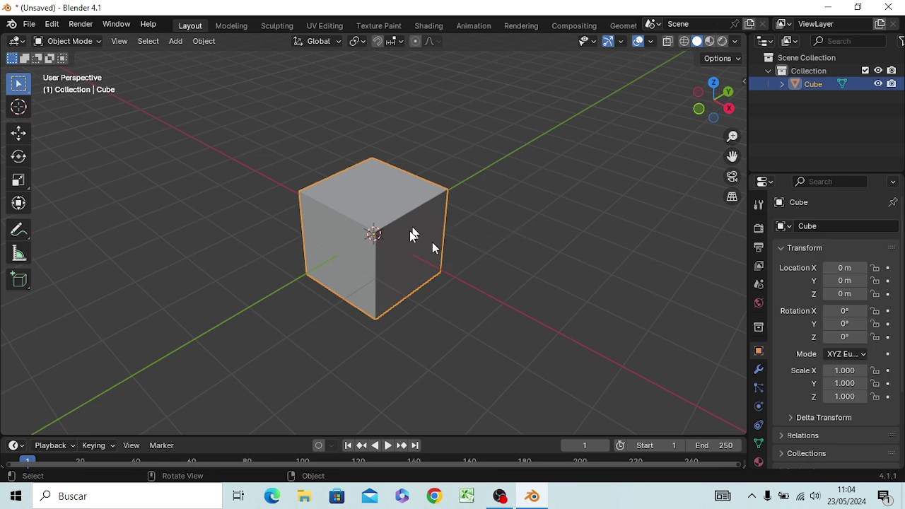
Put the cube in Edit Mode with nothing selected and switch to wireframe shading.
key(Tab)
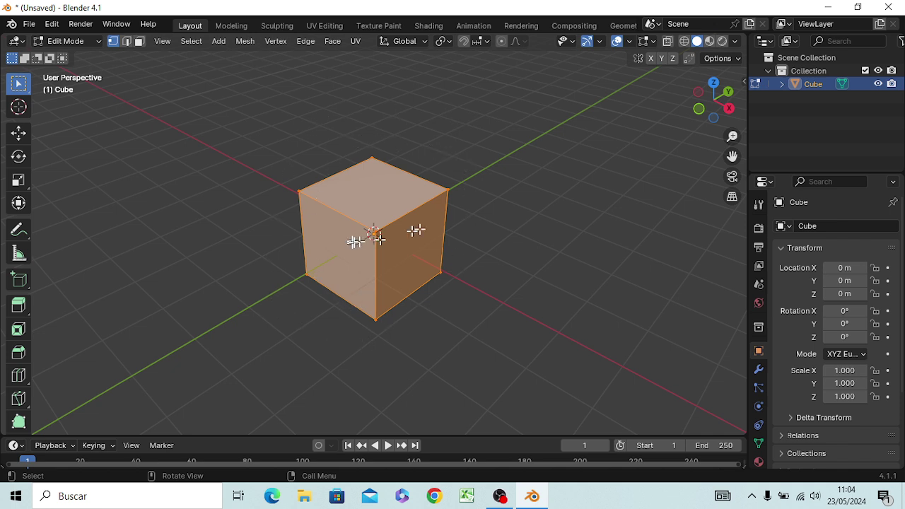
click(495, 198)
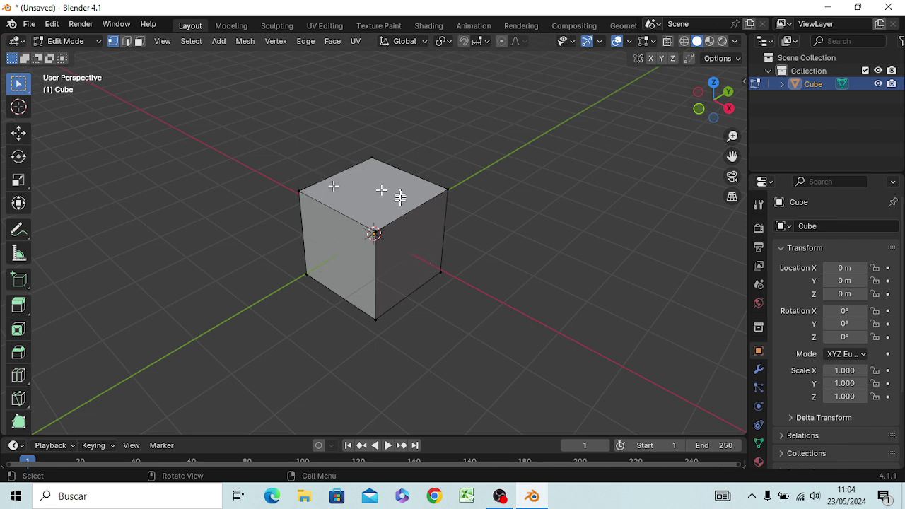
scroll(413, 260, up, 2)
scroll(415, 260, up, 1)
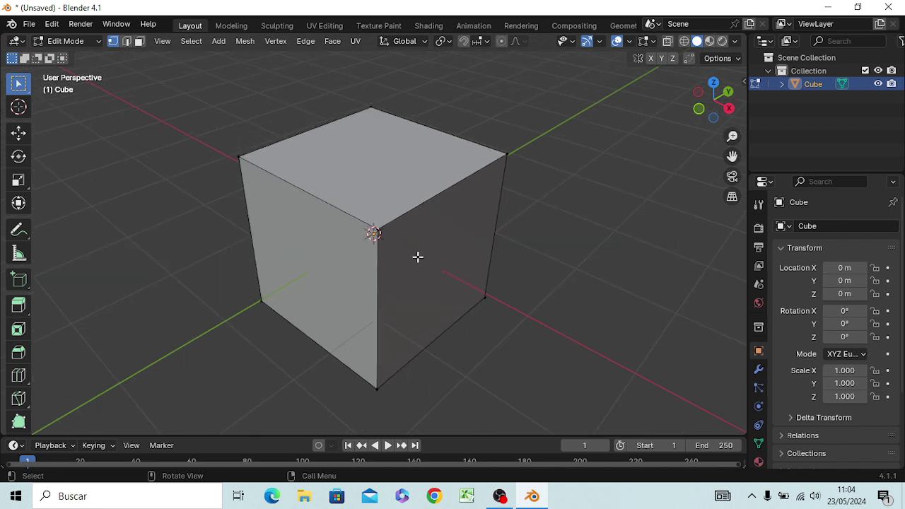
key(z)
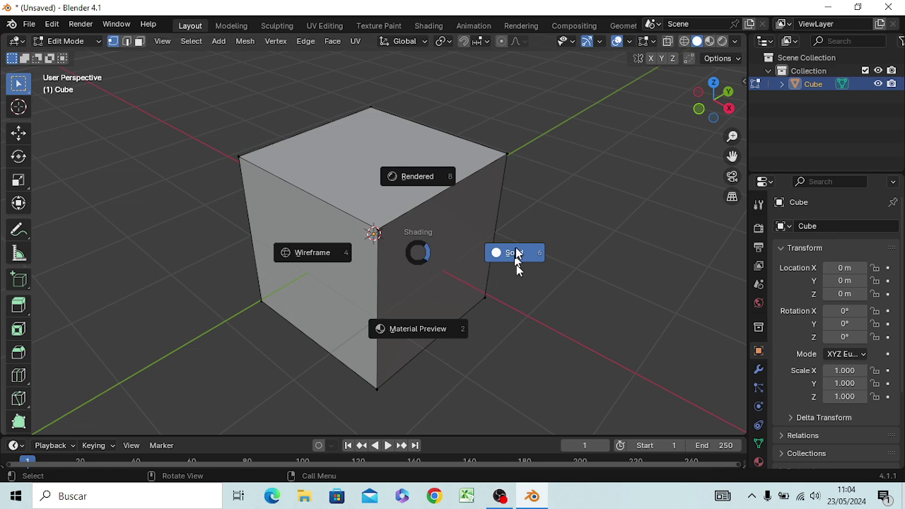
click(308, 258)
Orbit around the wireframe cube, then restore solid shading and Object Mode.
mouse_move(461, 279)
middle_down()
mouse_move(380, 261)
mouse_move(313, 228)
mouse_move(245, 236)
mouse_move(446, 293)
mouse_move(490, 236)
mouse_move(365, 304)
mouse_move(283, 302)
mouse_move(254, 247)
mouse_move(344, 266)
mouse_move(328, 311)
mouse_move(303, 311)
mouse_move(319, 316)
mouse_move(311, 333)
mouse_move(313, 304)
middle_up()
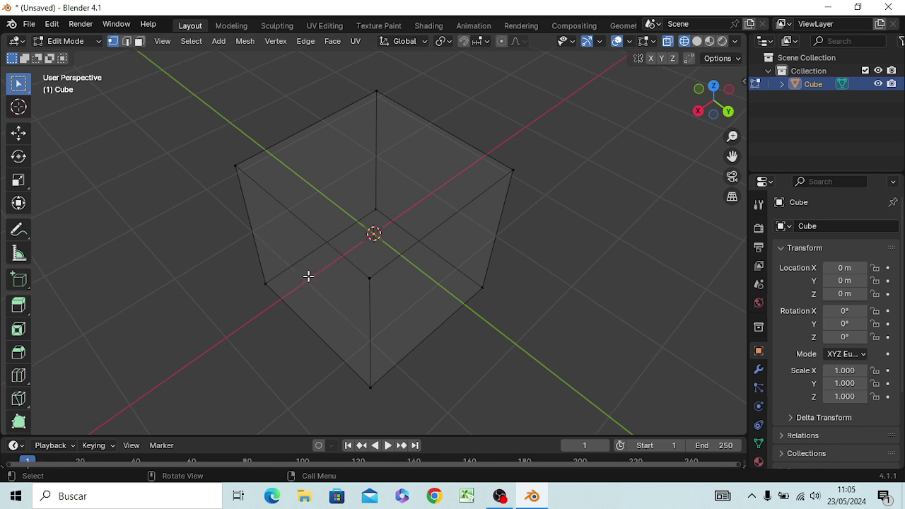
mouse_move(537, 299)
middle_down()
mouse_move(414, 237)
mouse_move(521, 256)
mouse_move(465, 256)
middle_up()
key(z)
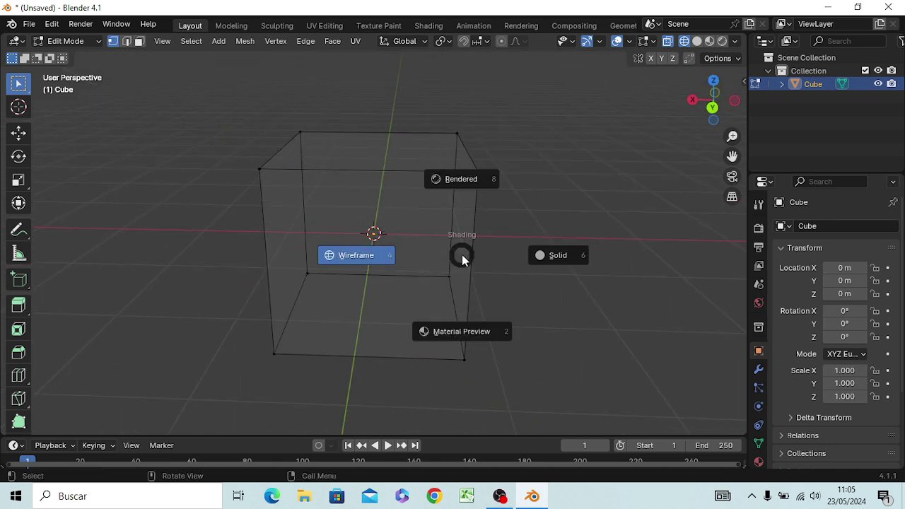
click(555, 262)
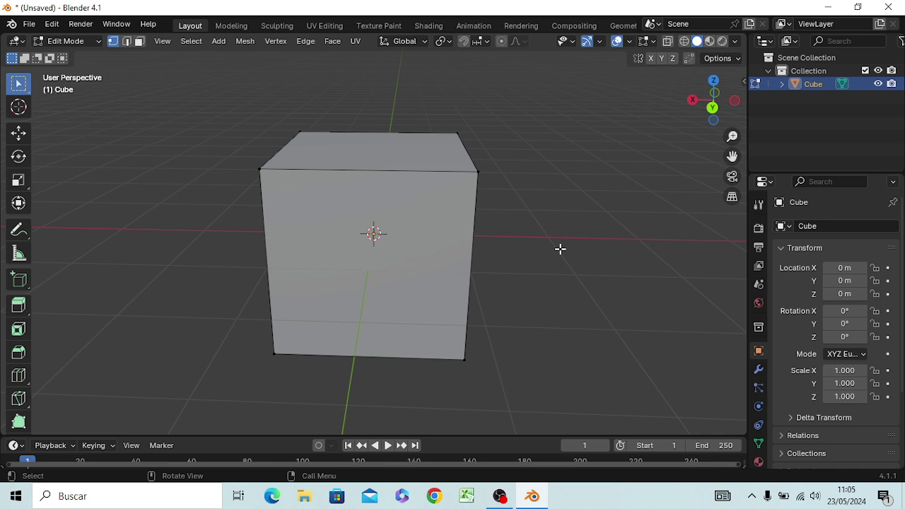
key(Tab)
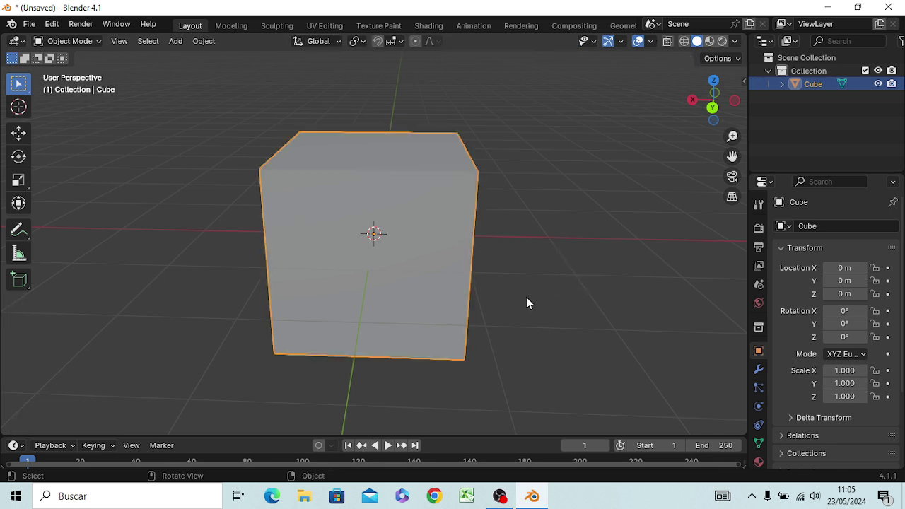
Start a new General scene, discarding unsaved changes.
click(29, 24)
mouse_move(47, 39)
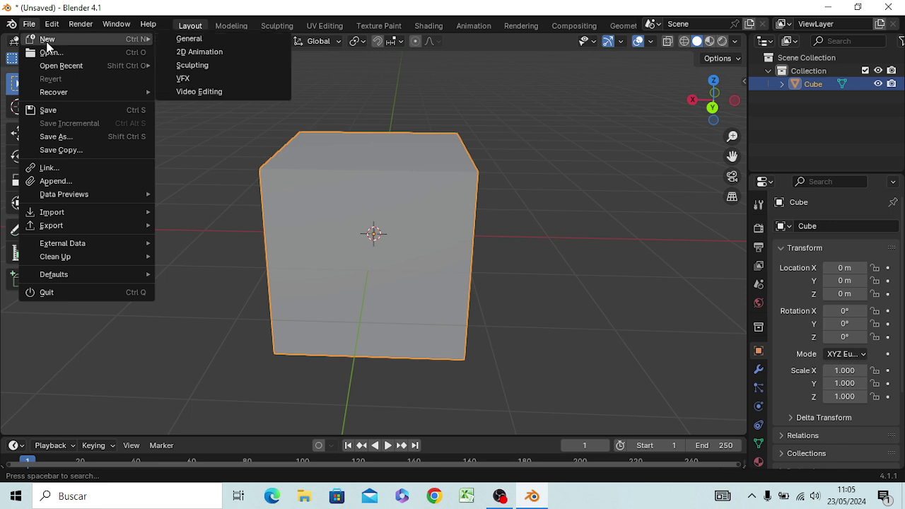
click(177, 38)
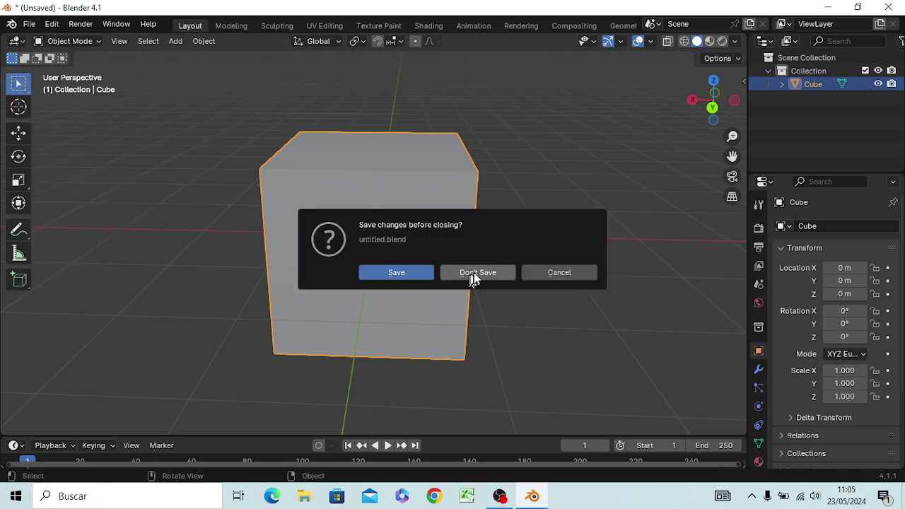
click(474, 272)
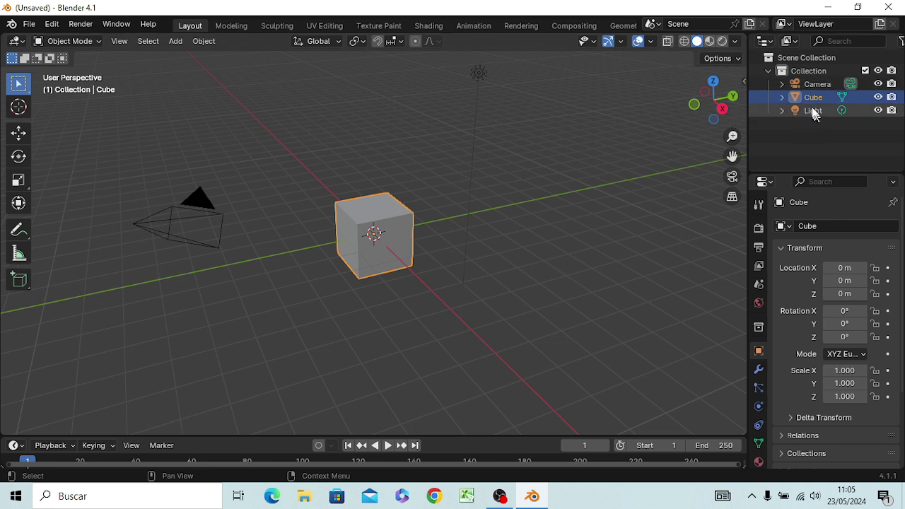
Delete the new scene's Camera and Light, leaving only the Cube.
click(813, 84)
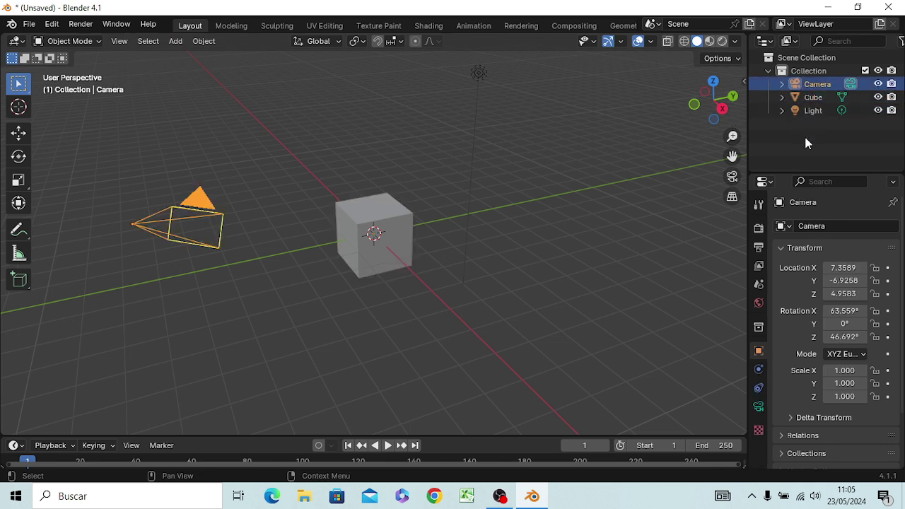
key(Delete)
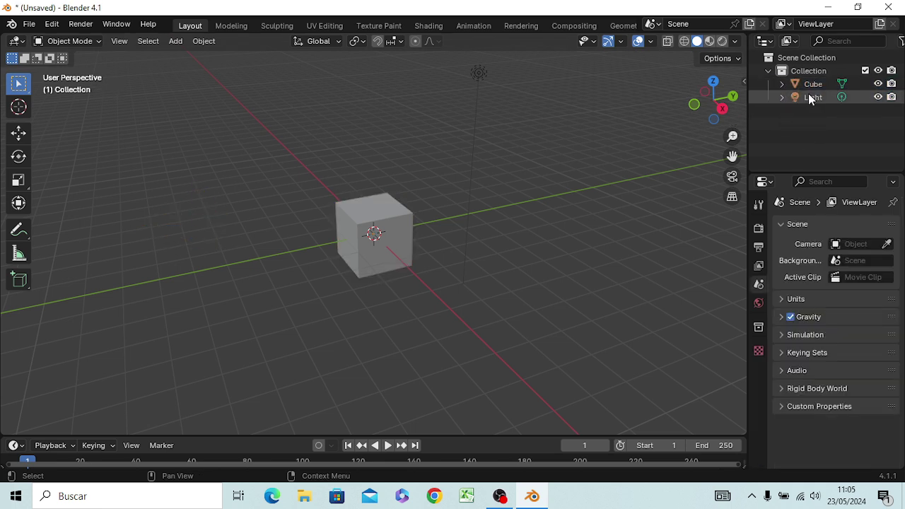
click(808, 96)
key(Delete)
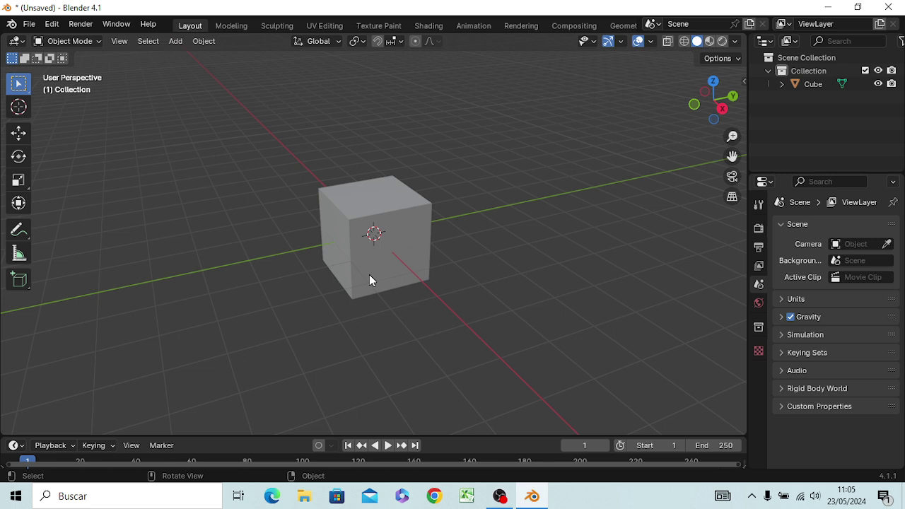
Switch to Front Orthographic view and select the cube.
key(KP_1)
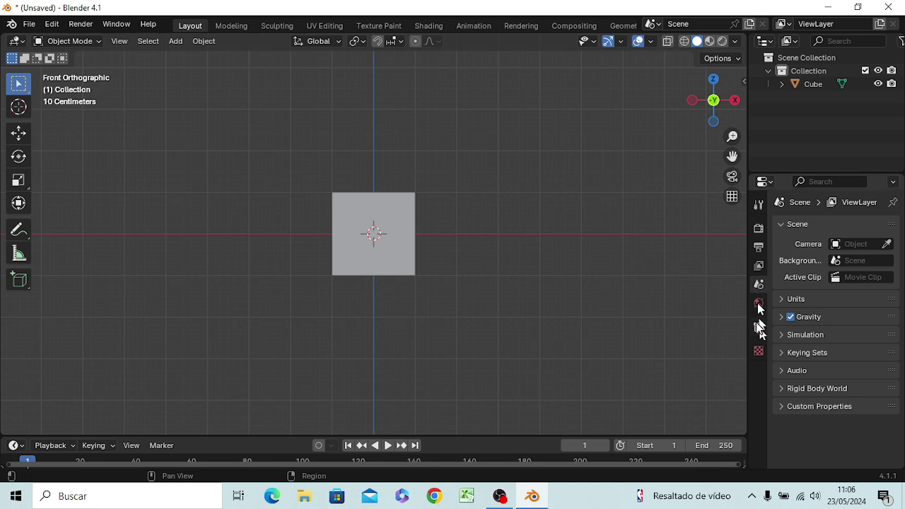
click(384, 240)
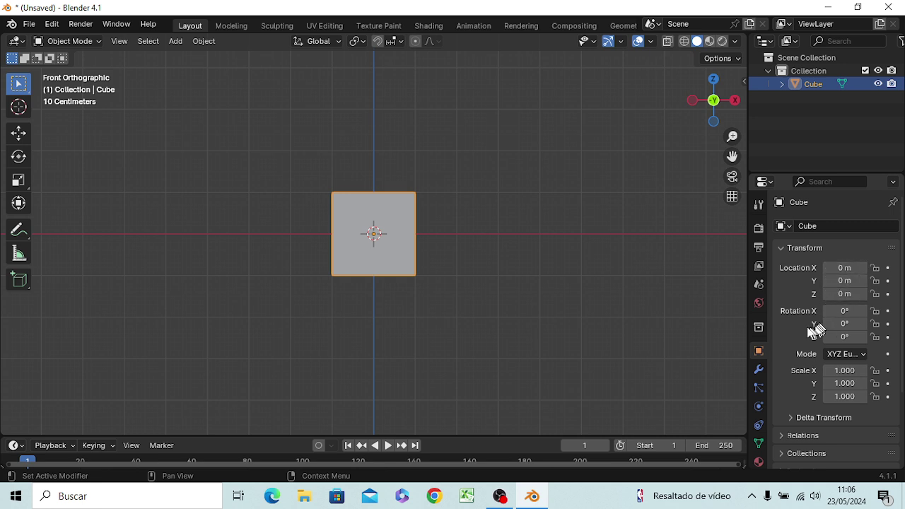
click(861, 354)
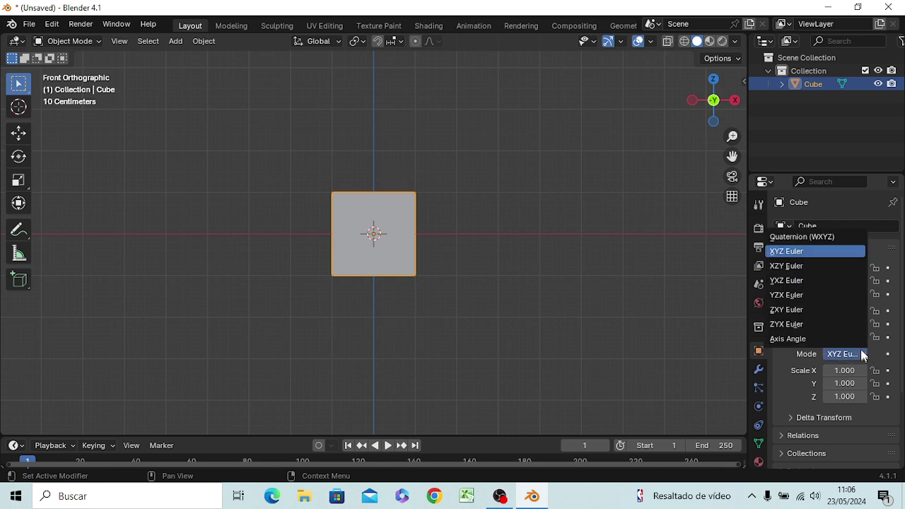
click(681, 329)
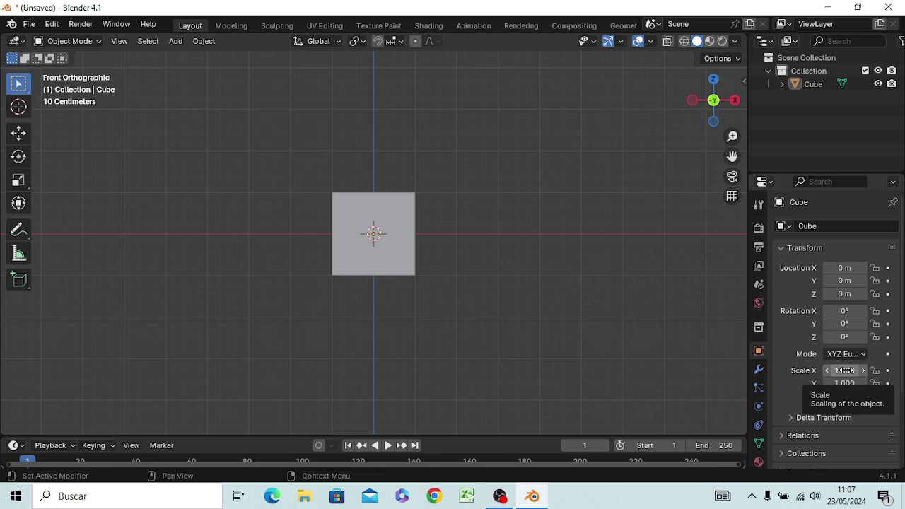
click(845, 369)
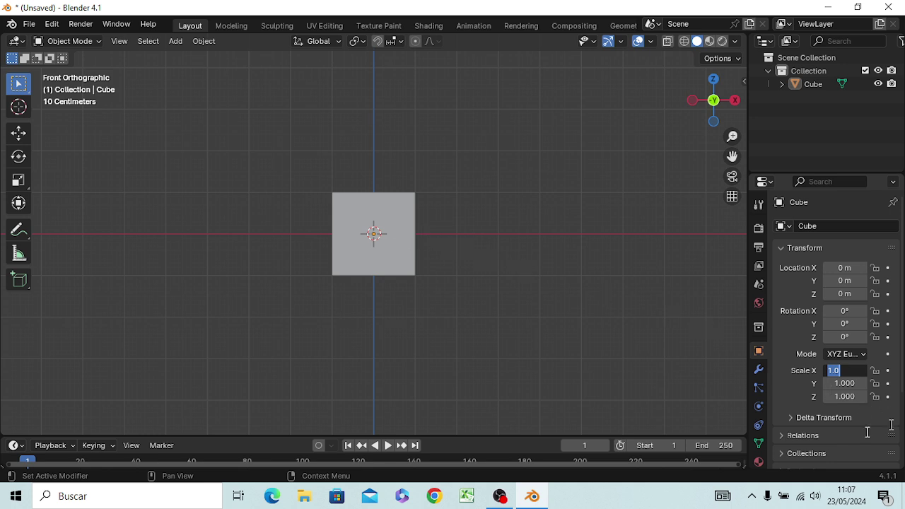
click(551, 288)
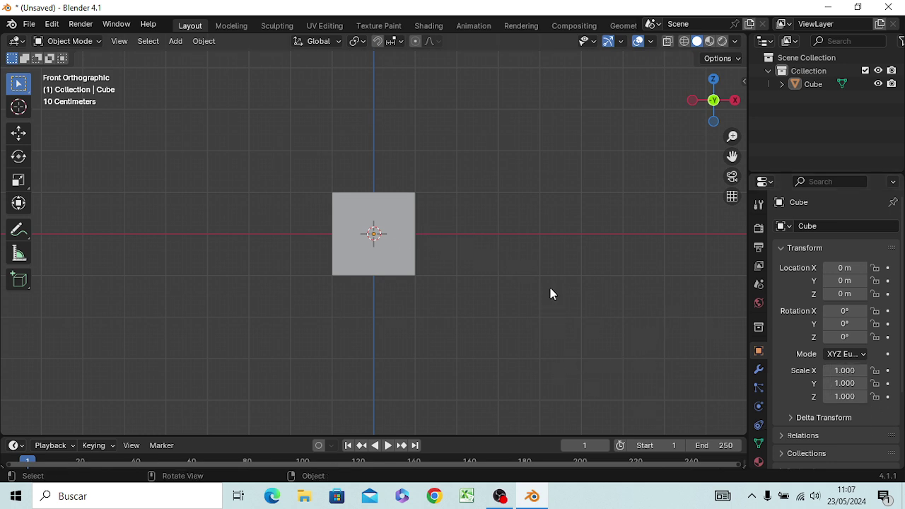
scroll(552, 293, down, 4)
scroll(560, 298, down, 1)
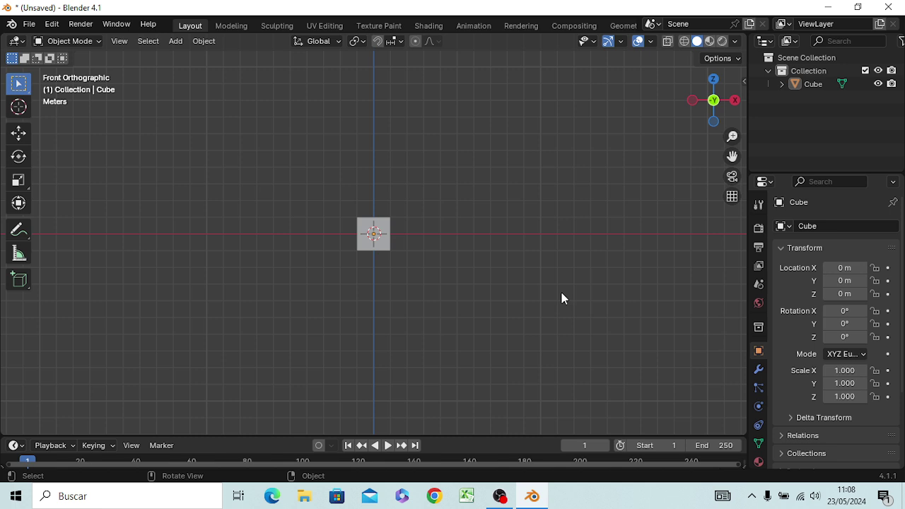
scroll(418, 266, up, 1)
scroll(428, 263, up, 2)
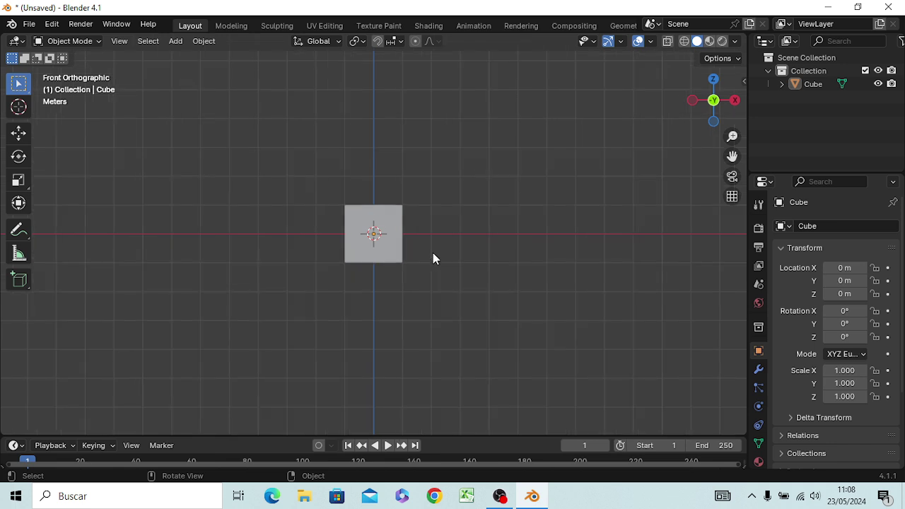
scroll(433, 255, up, 1)
scroll(433, 255, down, 1)
scroll(433, 255, down, 1)
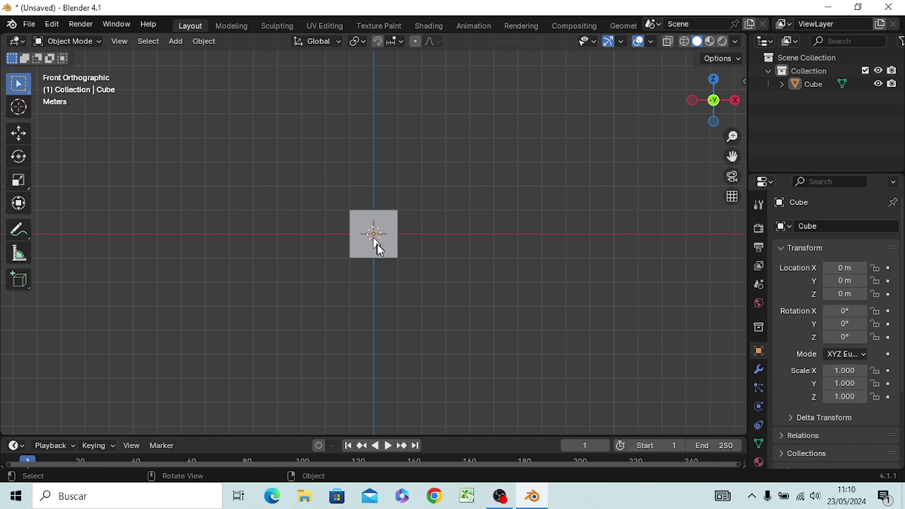
Orbit around the cube, leaving its X scale unchanged, then return to front orthographic view.
scroll(377, 244, up, 1)
scroll(388, 257, up, 2)
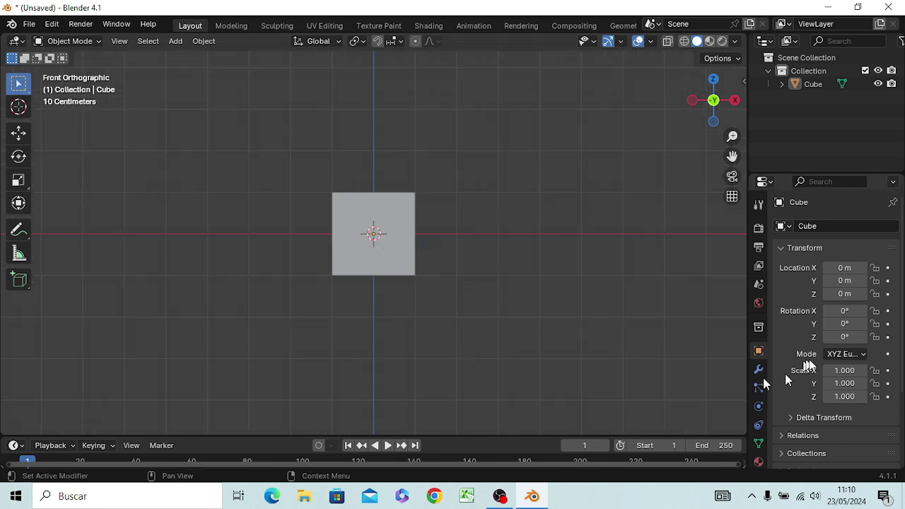
click(832, 370)
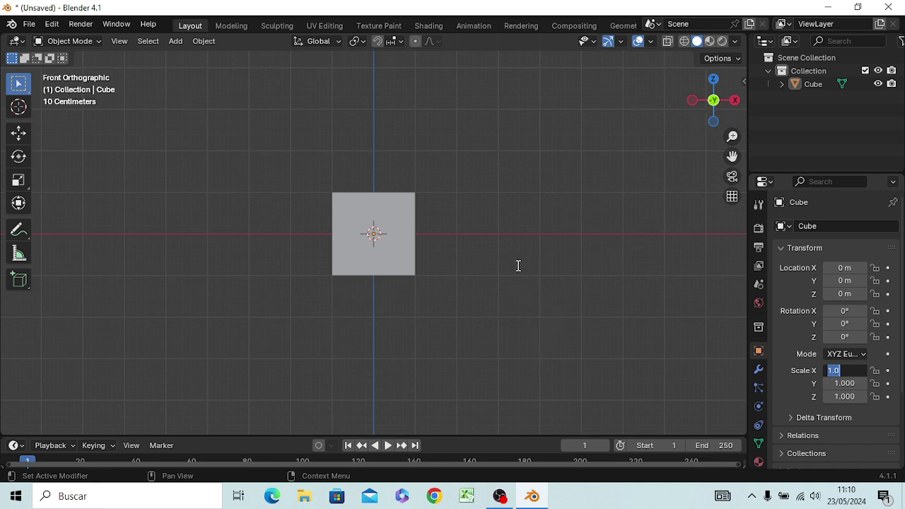
click(566, 286)
middle_drag(565, 287, 664, 233)
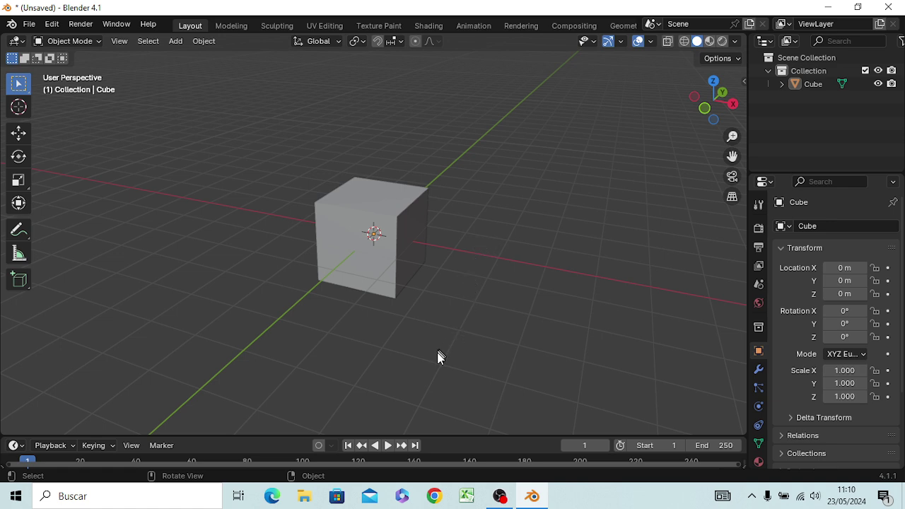
mouse_move(438, 358)
middle_down()
mouse_move(509, 333)
mouse_move(494, 336)
middle_up()
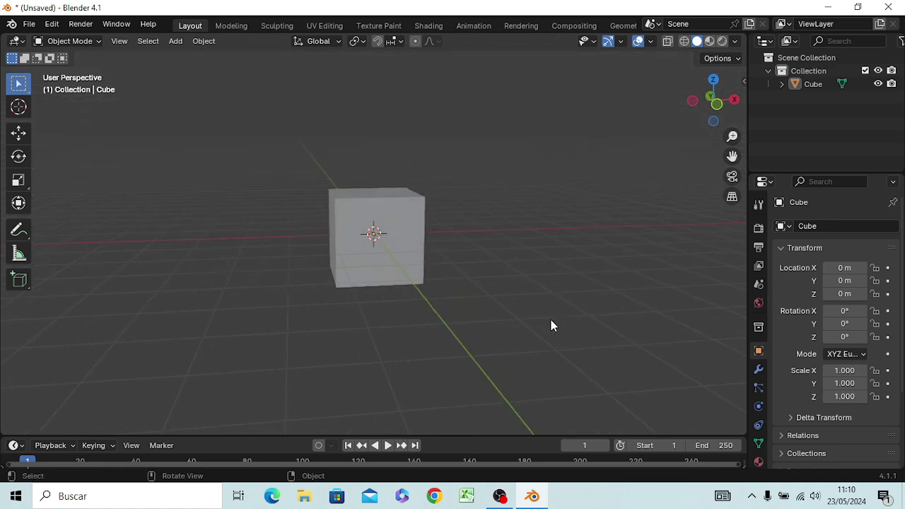
key(KP_1)
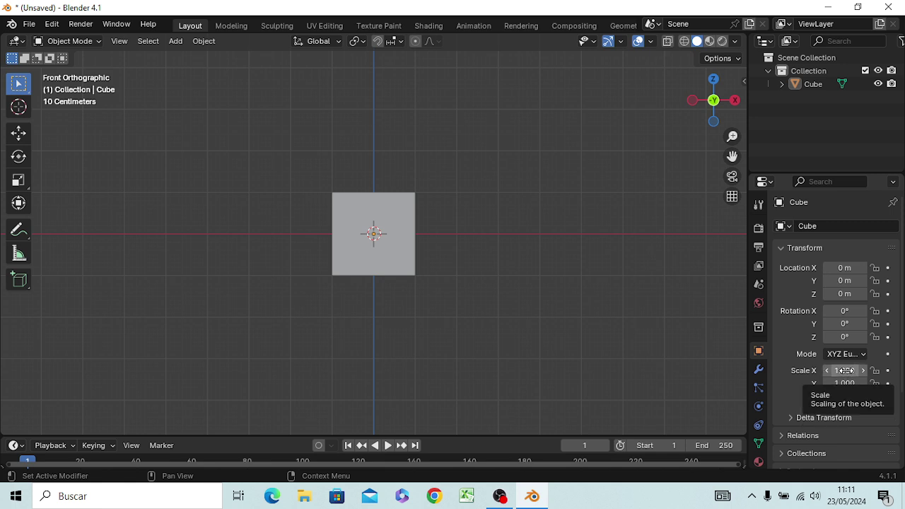
Set the cube's X scale to 2, then to 34, and zoom out to see the bar.
click(847, 370)
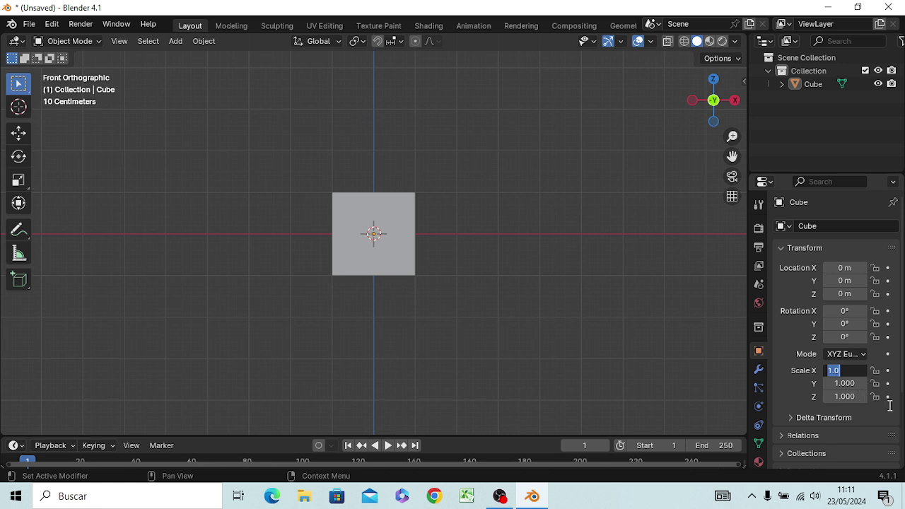
text(2)
key(Return)
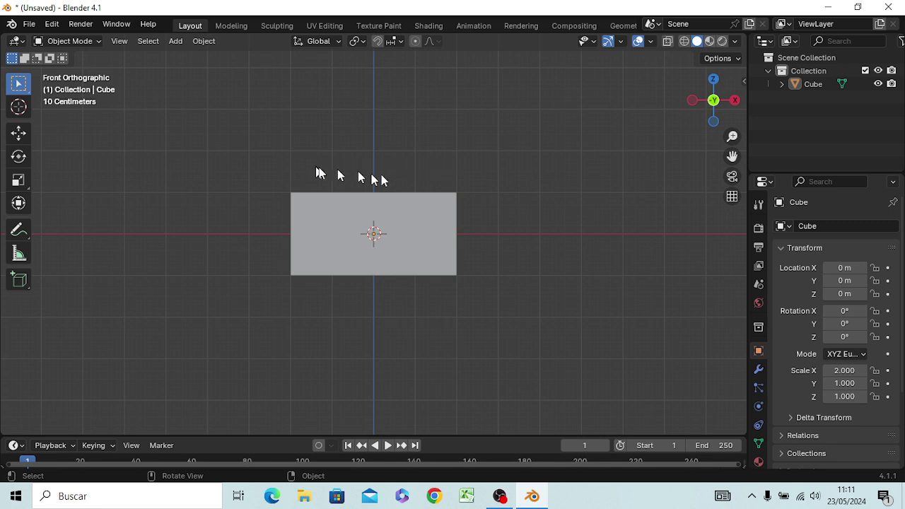
click(839, 370)
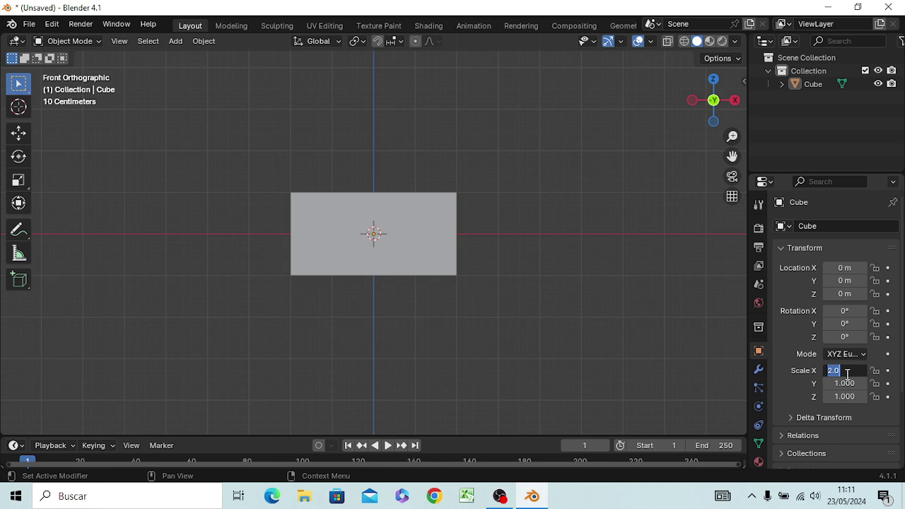
text(34)
key(Return)
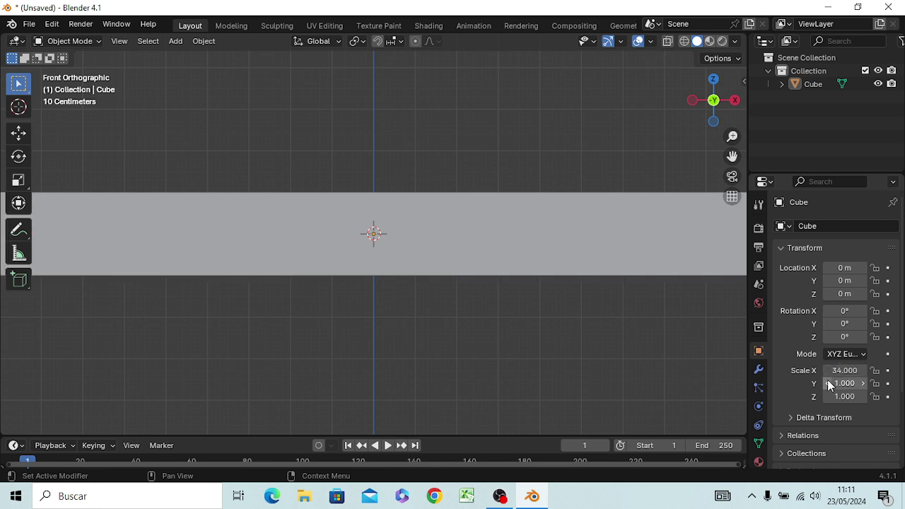
scroll(560, 251, down, 7)
scroll(559, 254, down, 2)
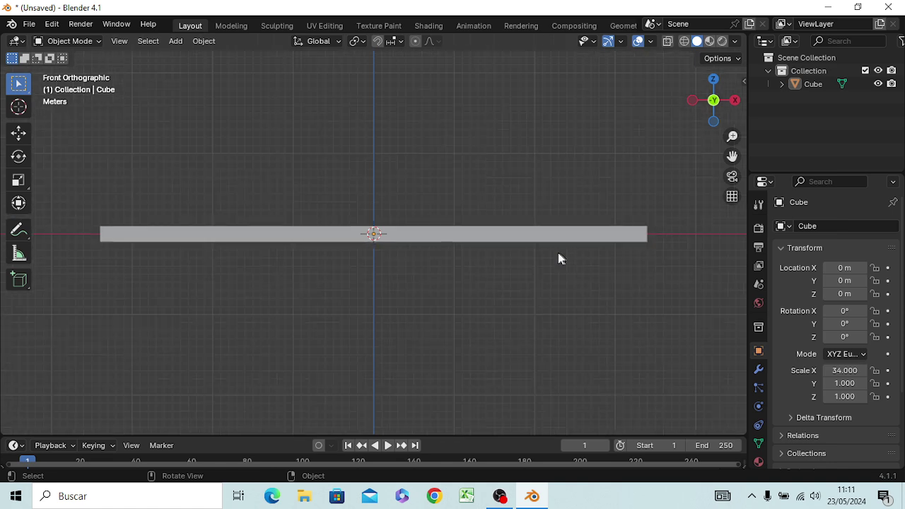
scroll(558, 259, down, 2)
mouse_move(558, 259)
middle_down()
mouse_move(402, 295)
mouse_move(498, 315)
mouse_move(570, 311)
mouse_move(553, 353)
mouse_move(572, 370)
mouse_move(555, 309)
mouse_move(568, 273)
mouse_move(553, 274)
middle_up()
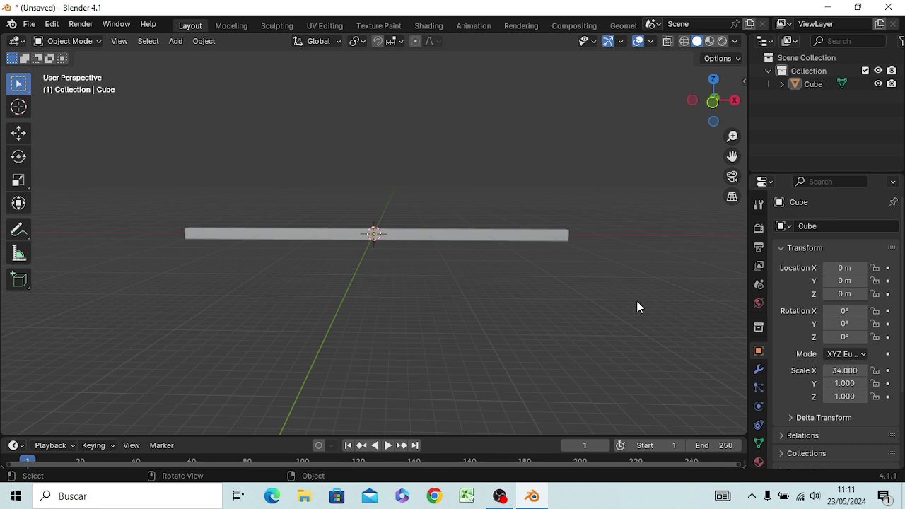
Try an X scale of 21 on the cube, then restore it to 34.
click(846, 371)
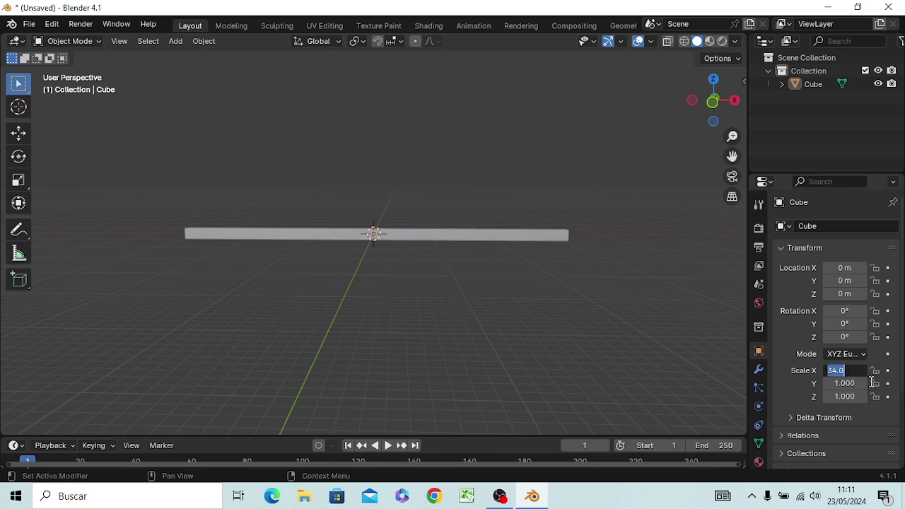
text(21)
key(Return)
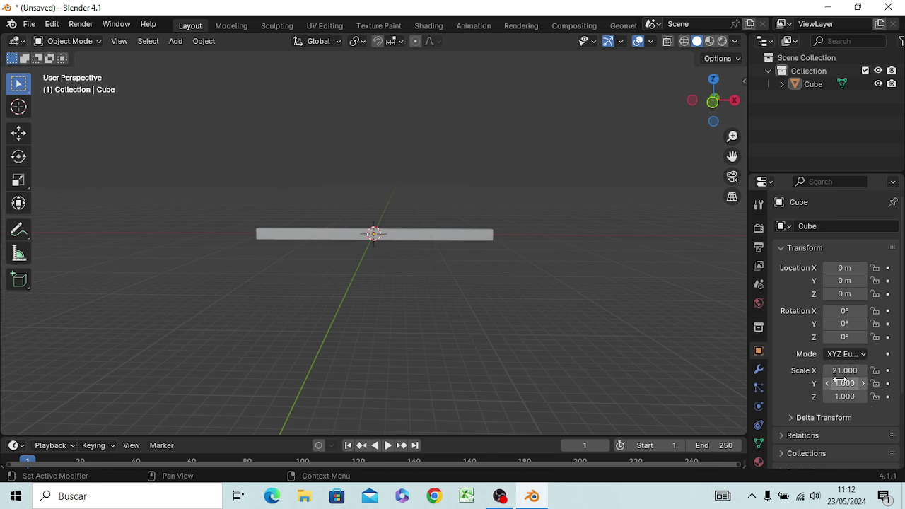
click(846, 370)
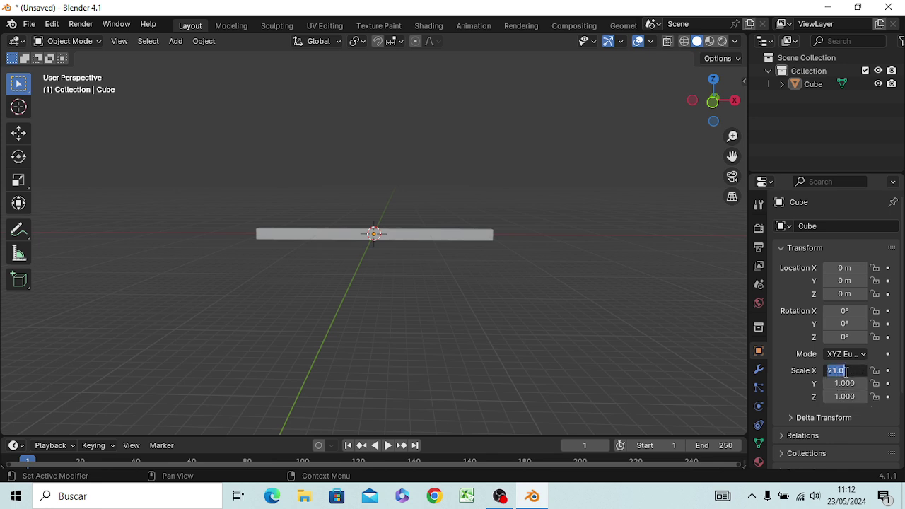
text(34)
key(Return)
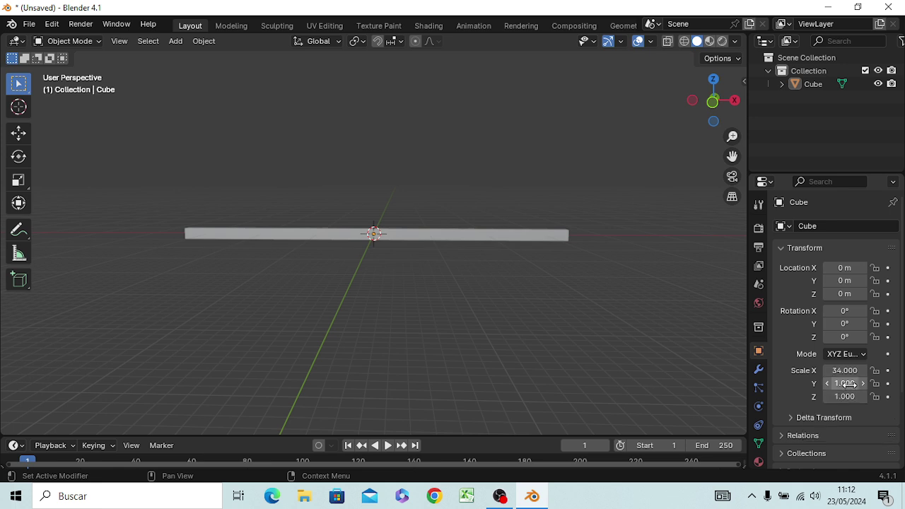
Set the cube's Y scale to 21 and Z scale to 13, then orbit around the box.
click(850, 383)
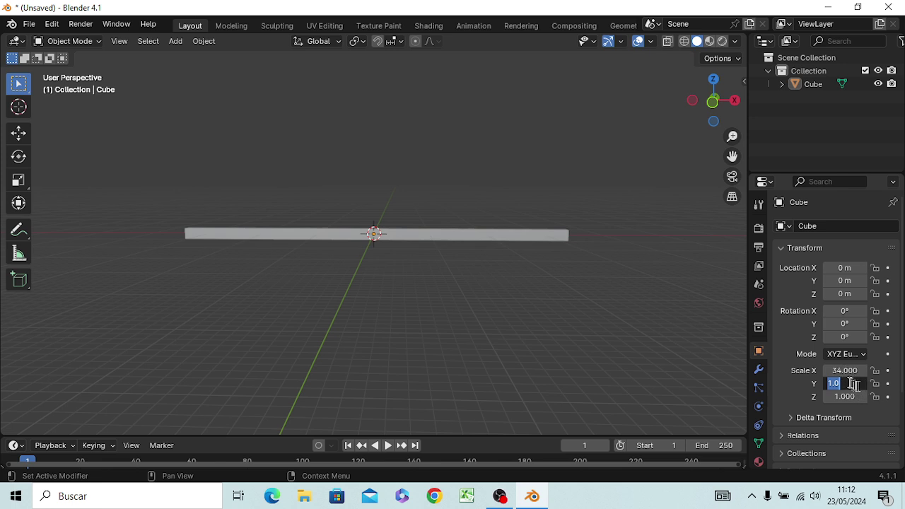
text(2)
text(1)
key(Return)
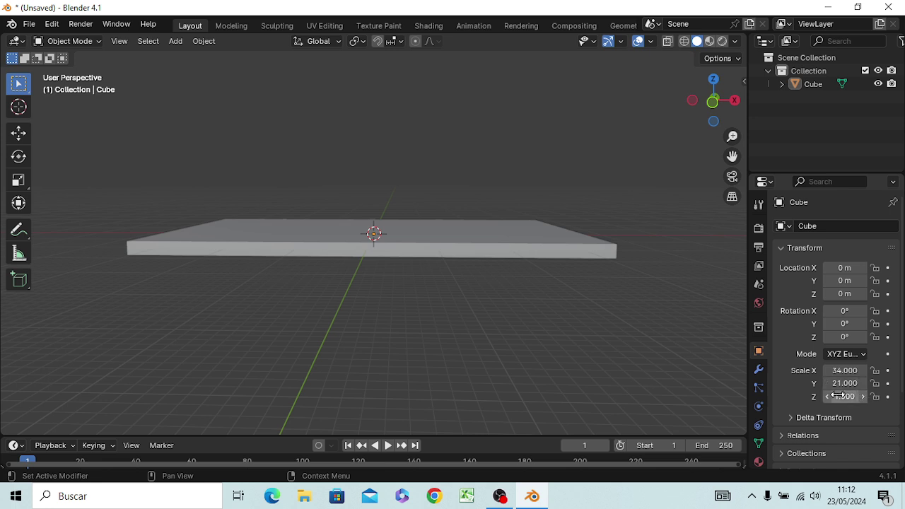
double_click(834, 396)
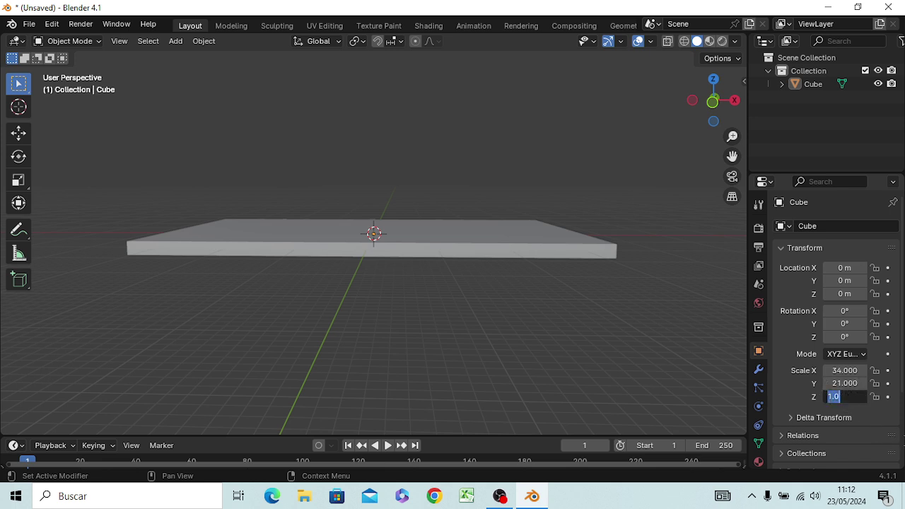
text(13)
key(Return)
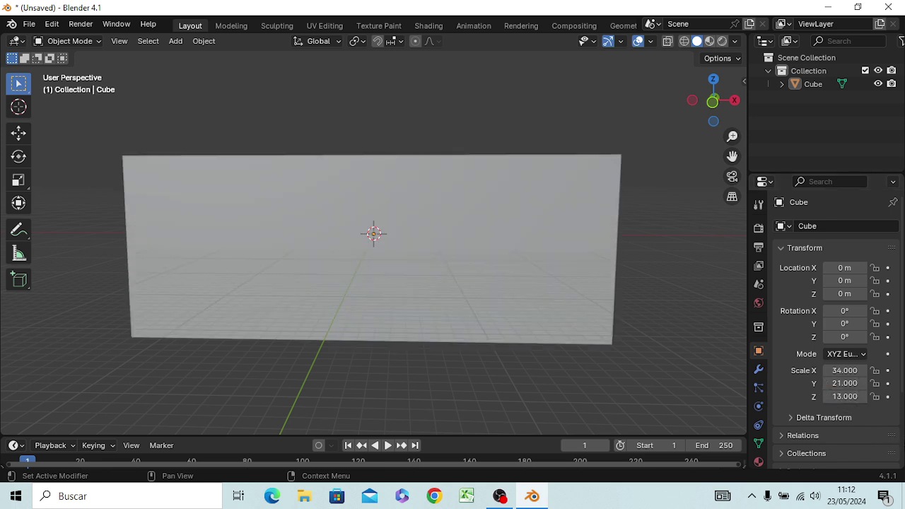
mouse_move(685, 331)
middle_down()
mouse_move(485, 369)
mouse_move(530, 309)
middle_up()
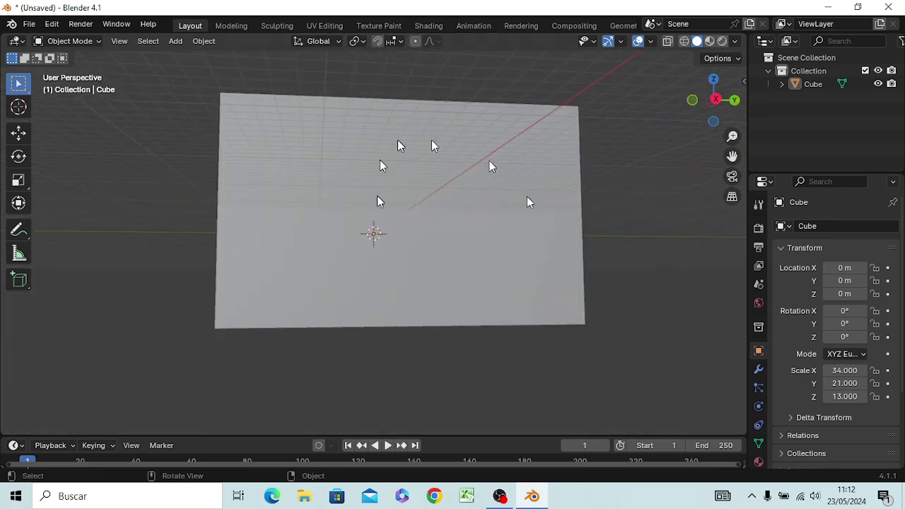
mouse_move(430, 212)
middle_down()
mouse_move(432, 332)
mouse_move(444, 292)
middle_up()
mouse_move(535, 302)
middle_down()
mouse_move(519, 296)
mouse_move(483, 235)
mouse_move(410, 192)
middle_up()
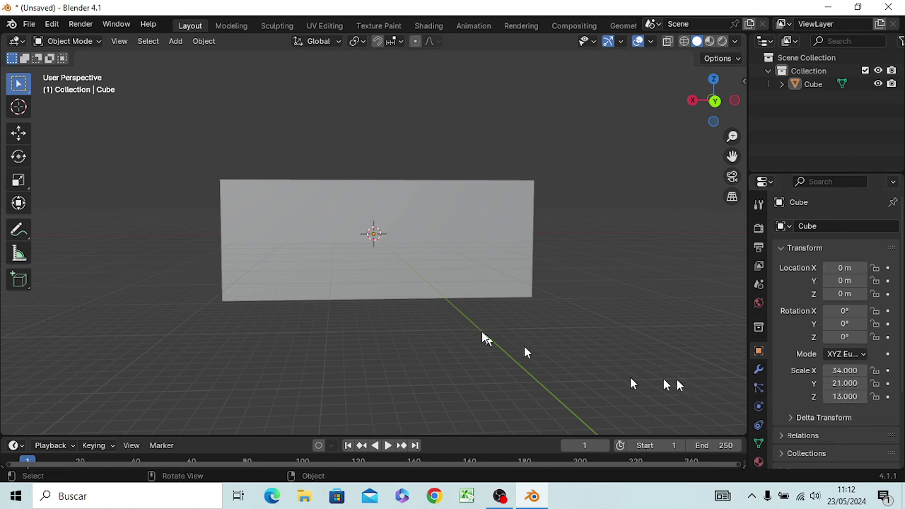
mouse_move(484, 338)
middle_down()
mouse_move(619, 328)
mouse_move(625, 309)
mouse_move(586, 353)
mouse_move(515, 308)
mouse_move(486, 316)
middle_up()
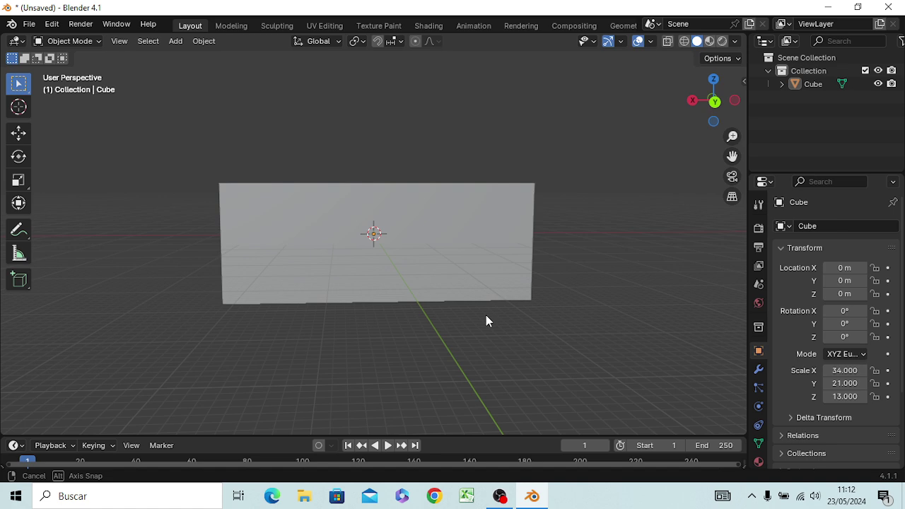
mouse_move(485, 314)
middle_down()
mouse_move(494, 312)
mouse_move(522, 344)
mouse_move(566, 358)
mouse_move(714, 382)
middle_up()
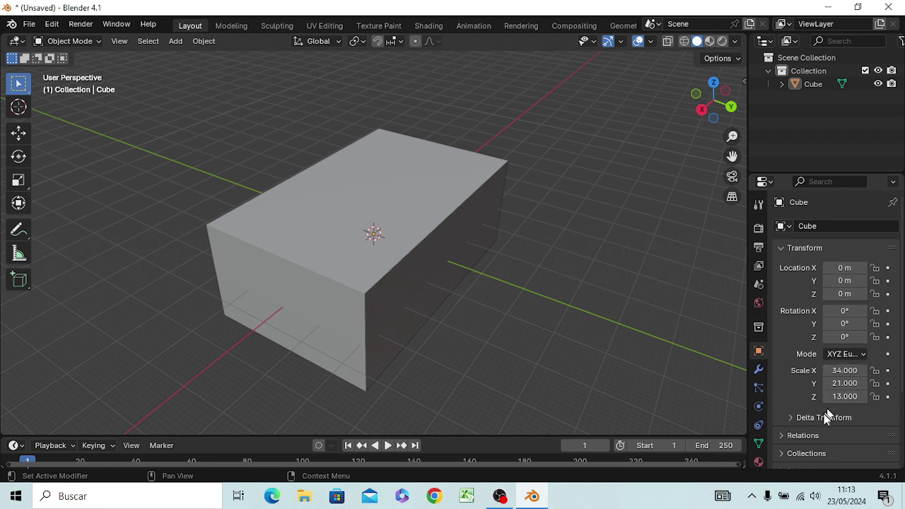
Rescale the cube to X 3, Y 5 and Z 8, forming a tall narrow block.
click(841, 370)
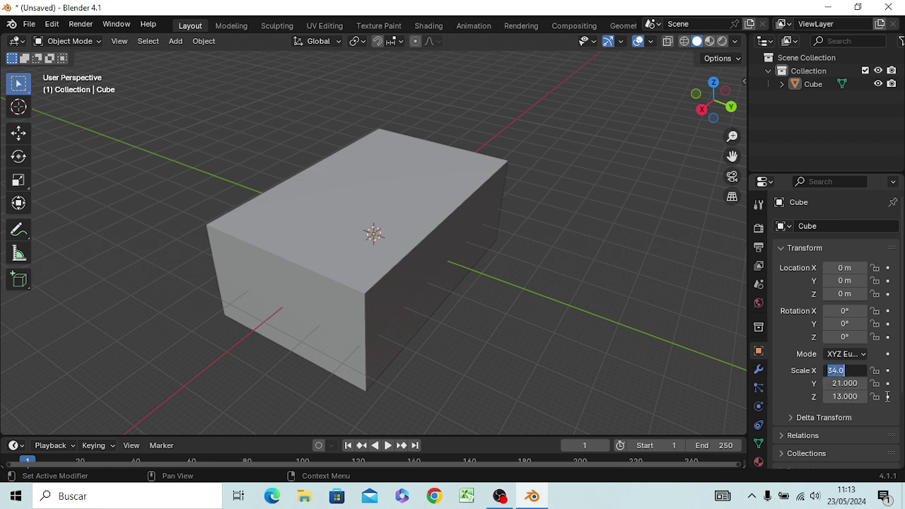
text(3)
key(Return)
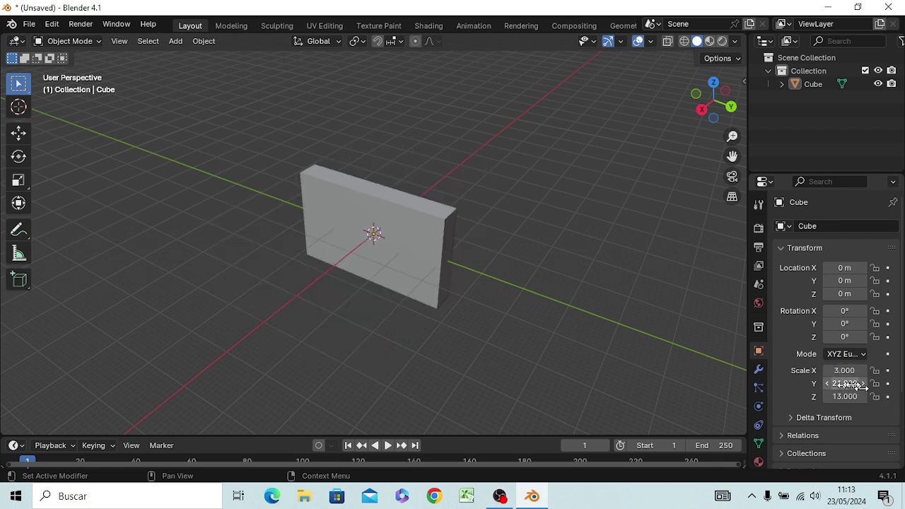
click(844, 384)
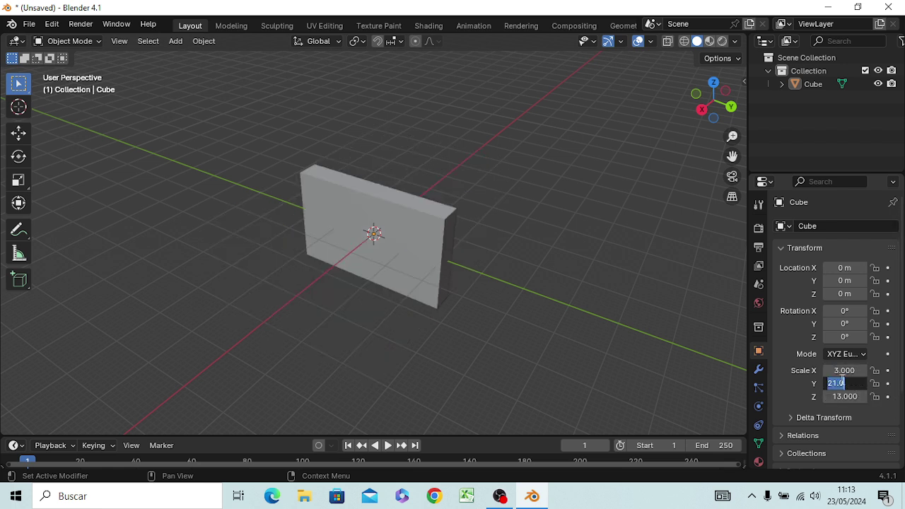
text(5)
key(Return)
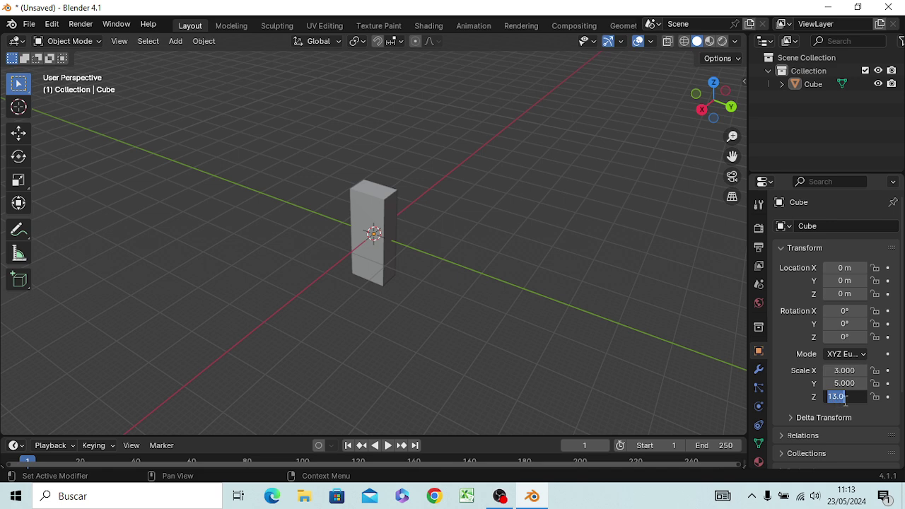
text(8)
key(Return)
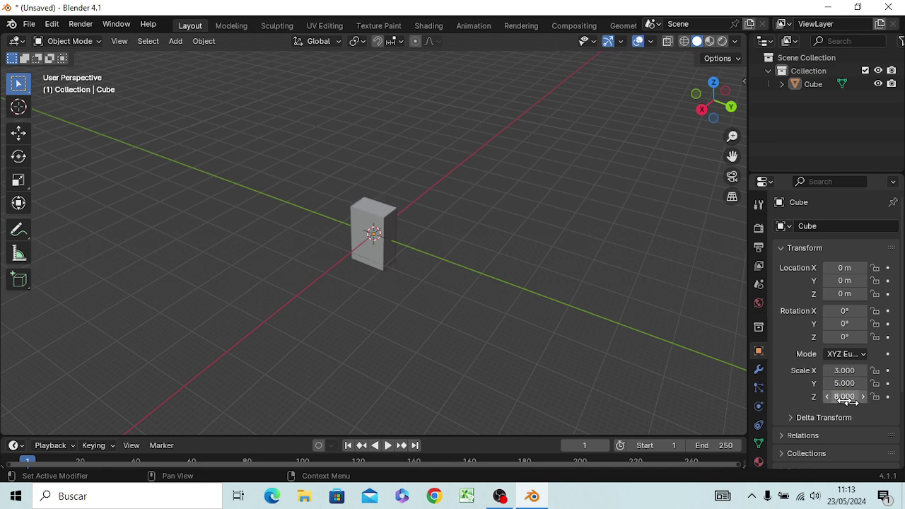
scroll(369, 245, up, 2)
scroll(375, 244, up, 4)
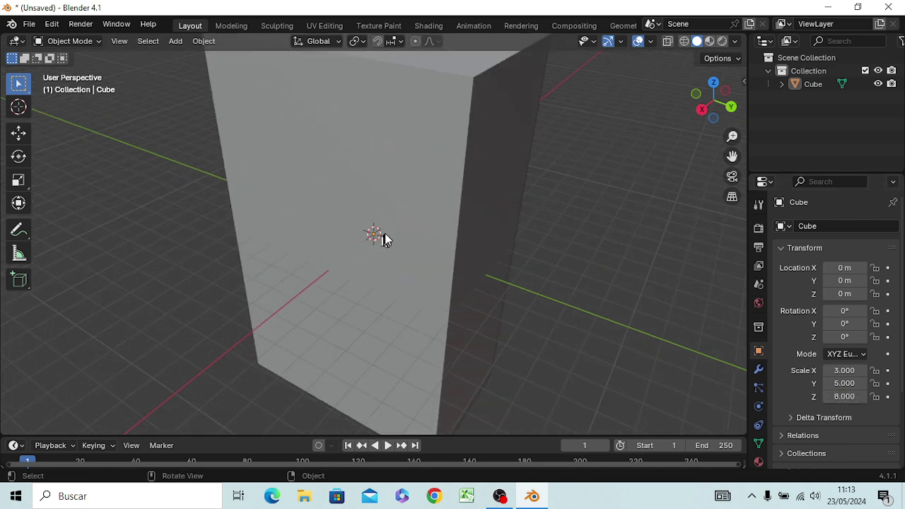
scroll(424, 221, down, 3)
mouse_move(424, 213)
middle_down()
mouse_move(352, 182)
mouse_move(335, 156)
mouse_move(166, 151)
mouse_move(200, 338)
mouse_move(217, 202)
mouse_move(301, 168)
mouse_move(363, 174)
mouse_move(349, 174)
mouse_move(358, 178)
mouse_move(341, 303)
mouse_move(355, 194)
mouse_move(349, 171)
mouse_move(503, 161)
middle_up()
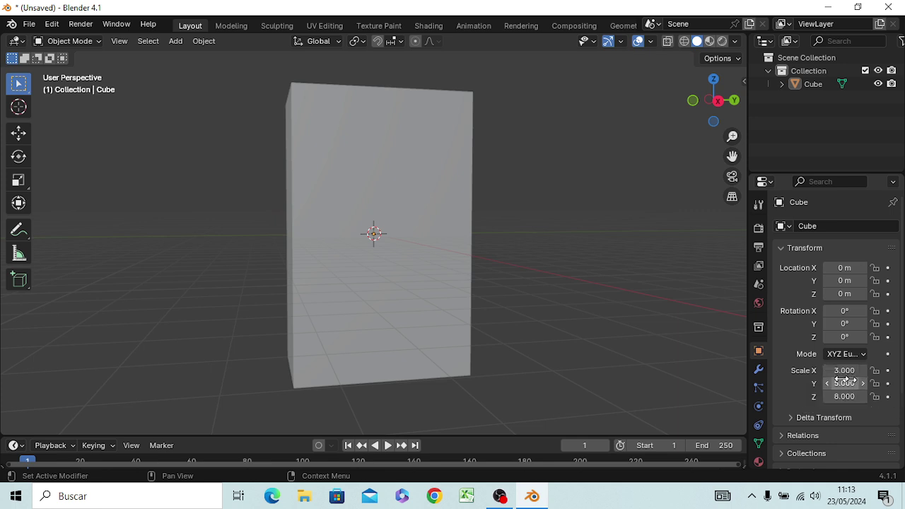
Change the cube's scale to X 30, Y 50 and Z 80, then zoom out to view it.
click(843, 370)
text(30)
key(Return)
click(844, 385)
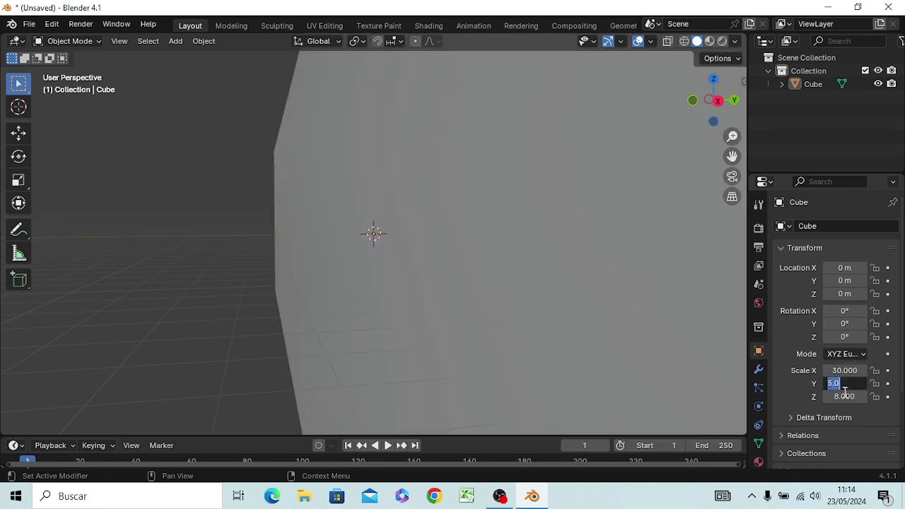
text(5)
key(Return)
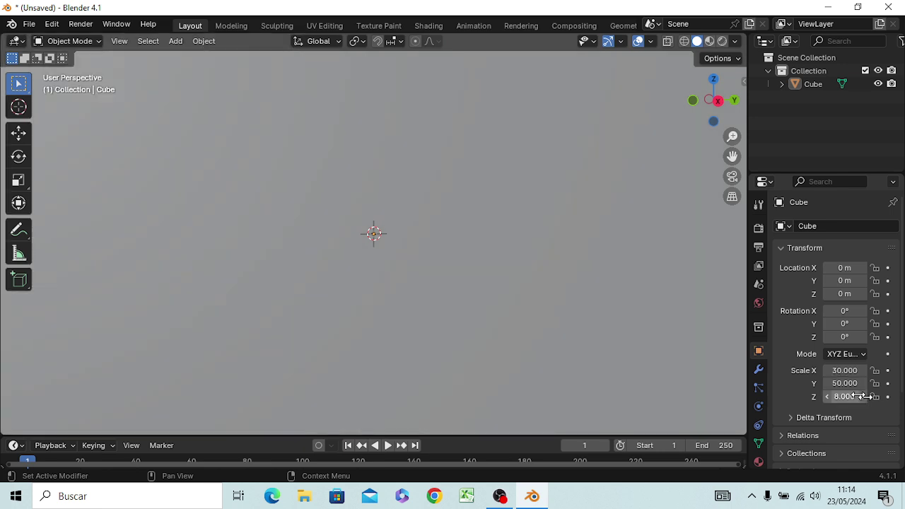
click(834, 396)
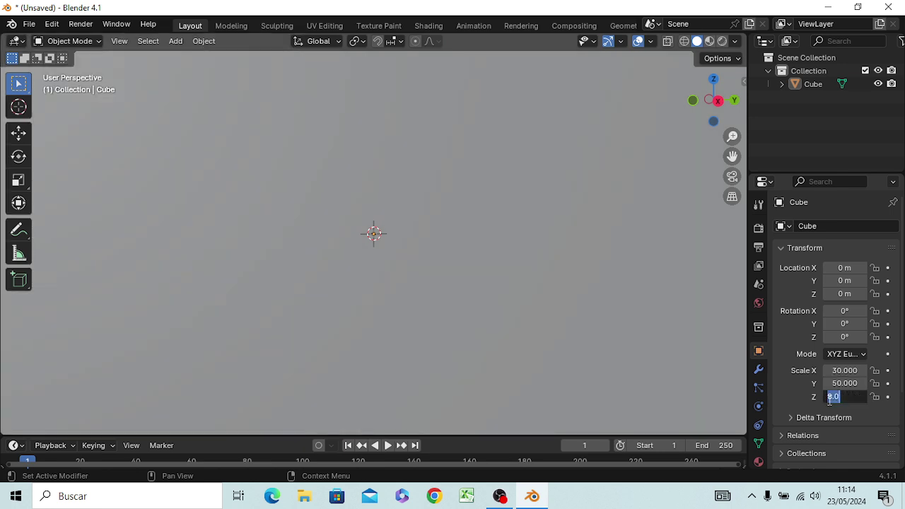
text(8)
scroll(389, 222, down, 5)
scroll(388, 222, down, 4)
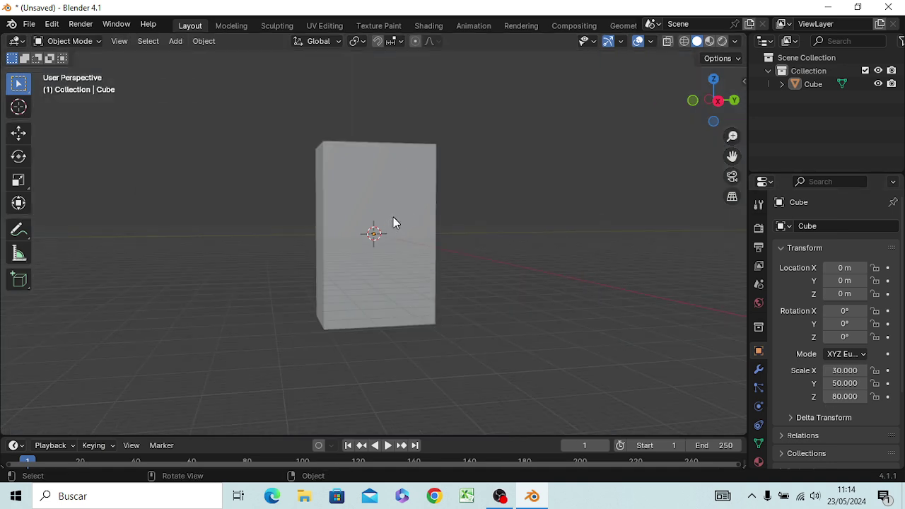
mouse_move(328, 222)
middle_down()
mouse_move(432, 253)
mouse_move(375, 244)
middle_up()
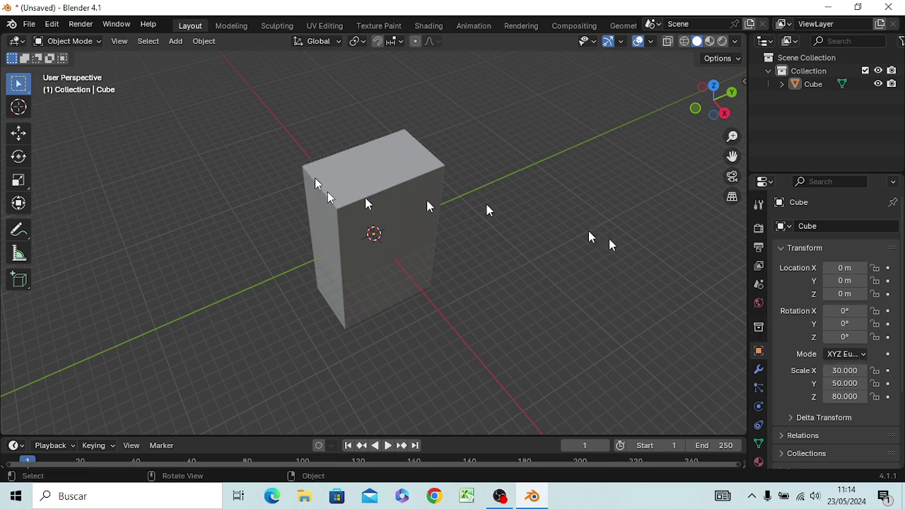
Change the cube's Y scale from 50 to 30 and orbit around the resulting tower.
click(838, 384)
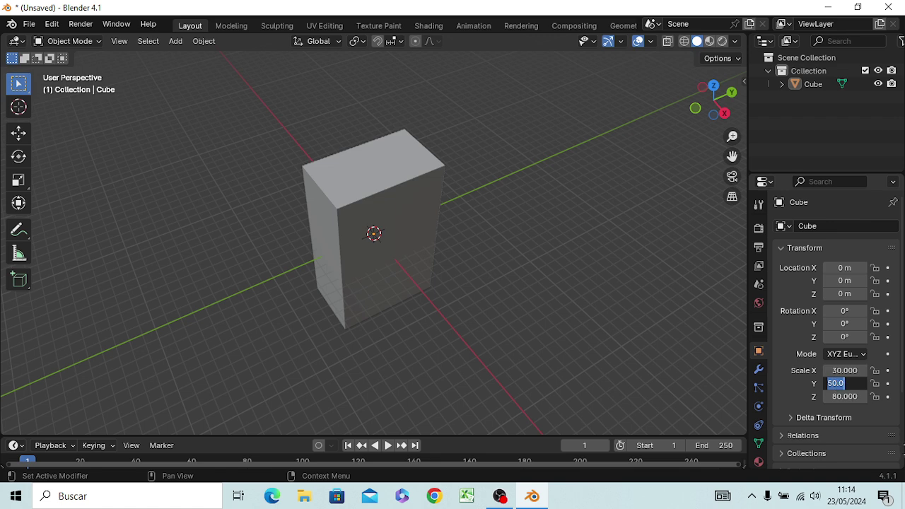
text(30)
key(Return)
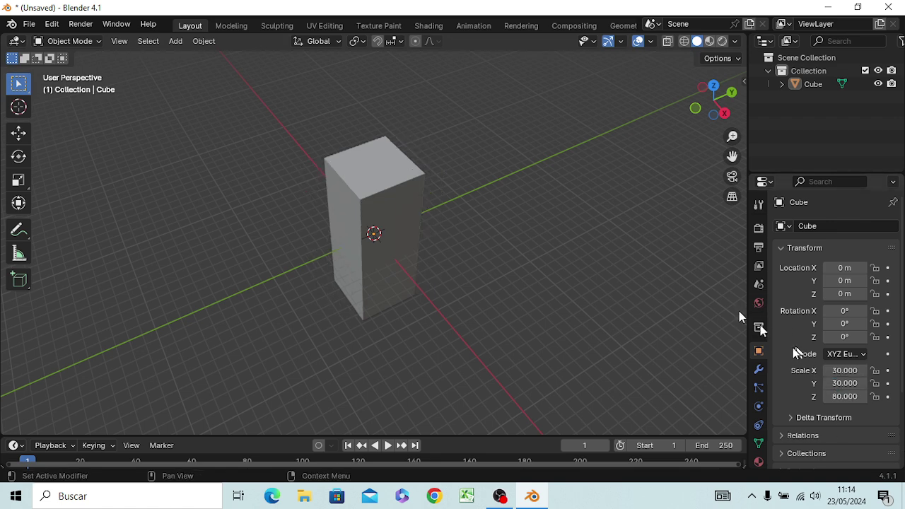
mouse_move(482, 322)
middle_down()
mouse_move(438, 269)
mouse_move(418, 278)
middle_up()
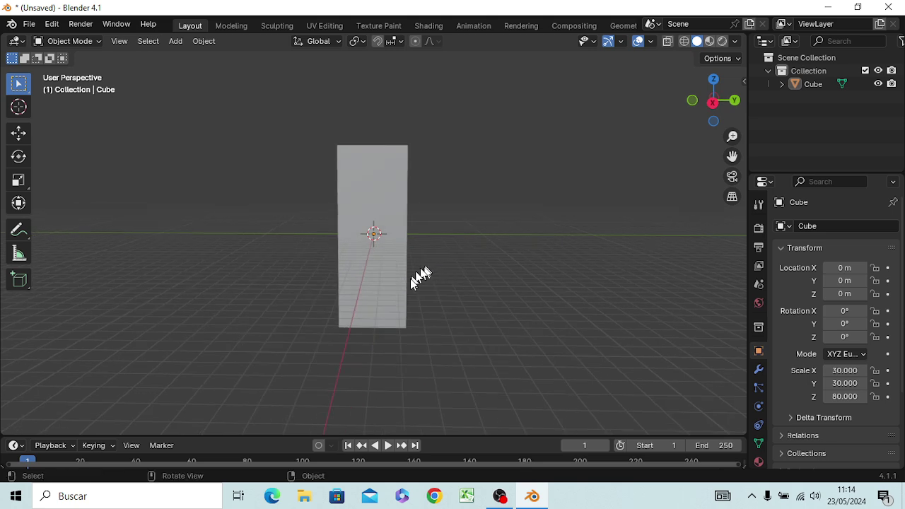
scroll(396, 297, up, 2)
scroll(355, 321, up, 1)
scroll(370, 314, down, 4)
scroll(372, 304, up, 3)
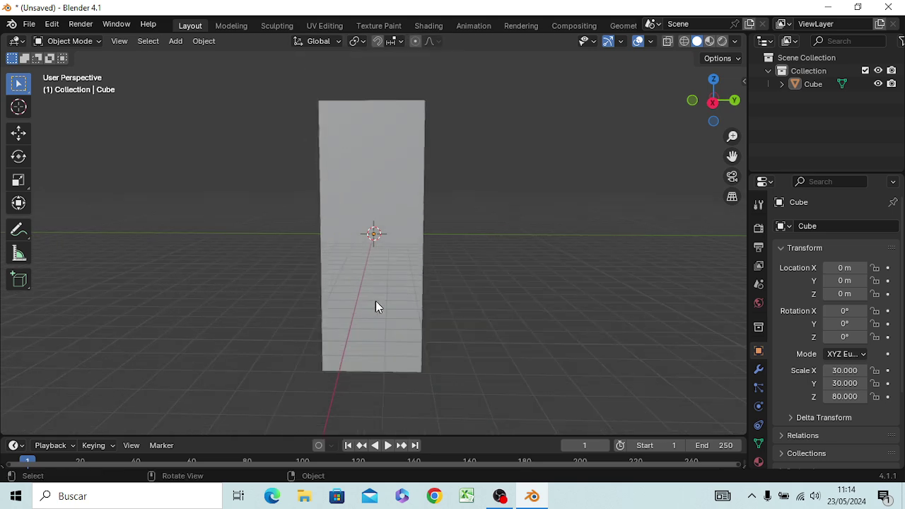
scroll(377, 301, up, 1)
scroll(395, 299, down, 1)
mouse_move(420, 298)
middle_down()
mouse_move(475, 303)
mouse_move(337, 317)
mouse_move(378, 289)
mouse_move(438, 61)
mouse_move(446, 431)
mouse_move(457, 396)
mouse_move(440, 323)
mouse_move(363, 269)
mouse_move(329, 283)
mouse_move(400, 297)
middle_up()
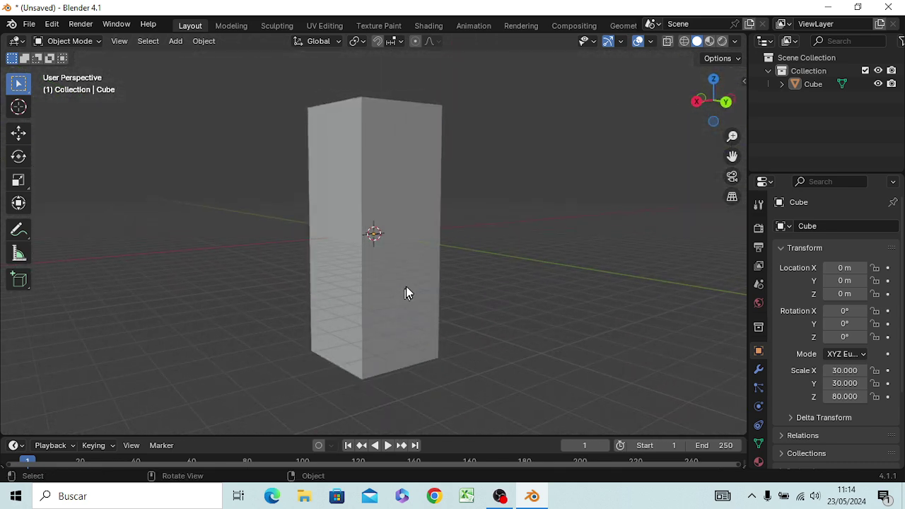
mouse_move(443, 268)
middle_down()
mouse_move(418, 250)
mouse_move(406, 369)
mouse_move(420, 288)
mouse_move(459, 287)
middle_up()
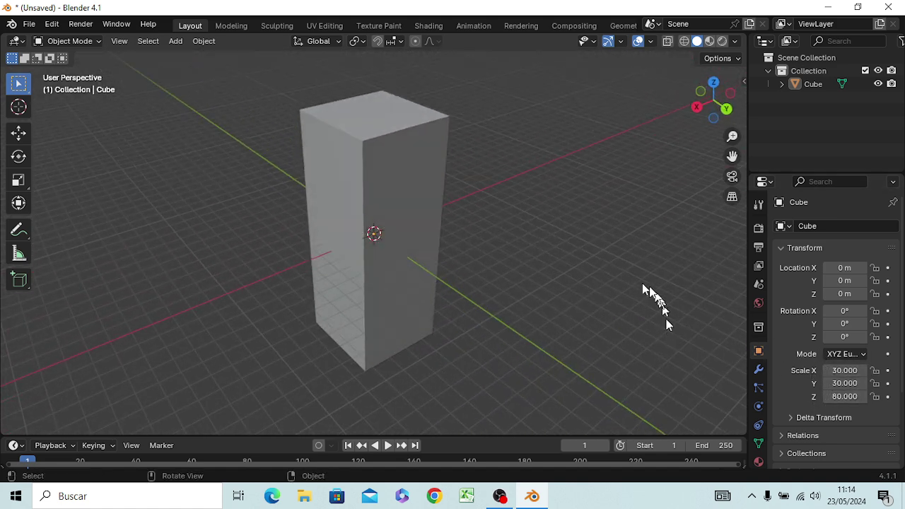
Hide the cube with its Outliner eye icon and bring up the Shift+A Add menu.
click(877, 84)
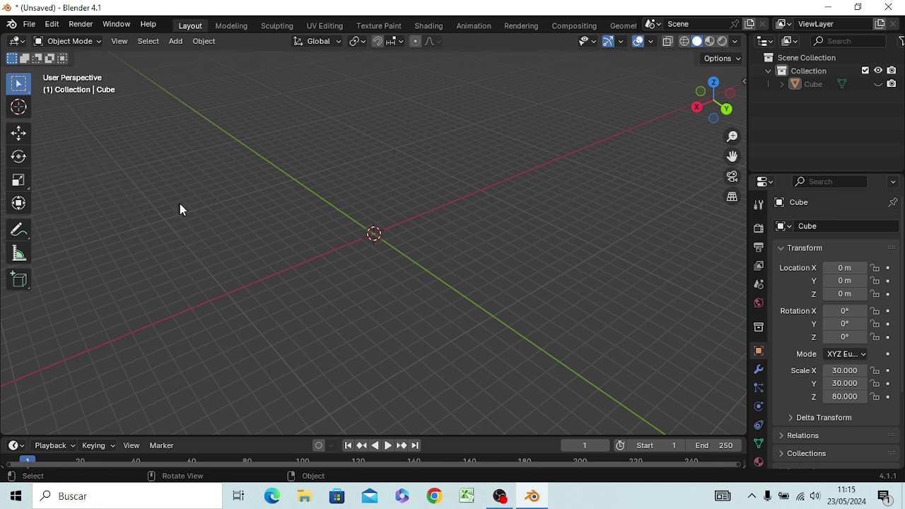
key(shift+a)
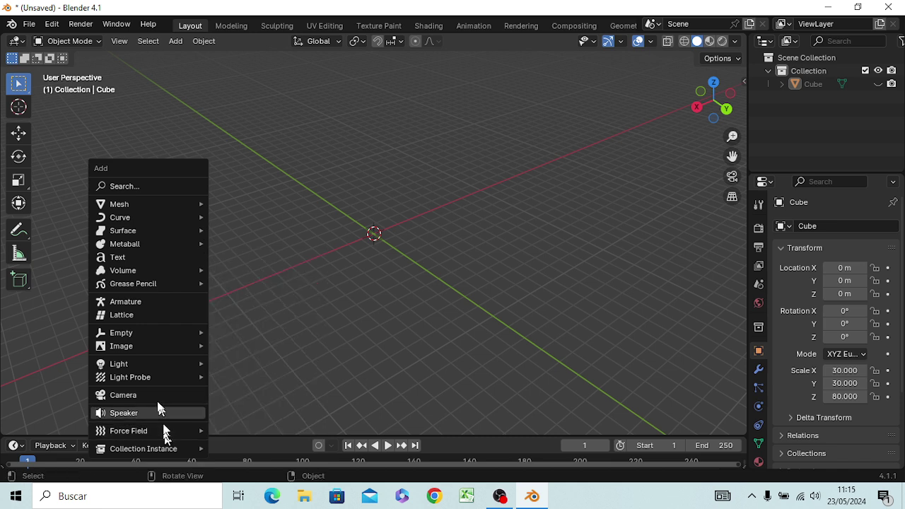
Open Preferences on the Add-ons page and try searching for 'LAN' and 'SUF'.
click(56, 23)
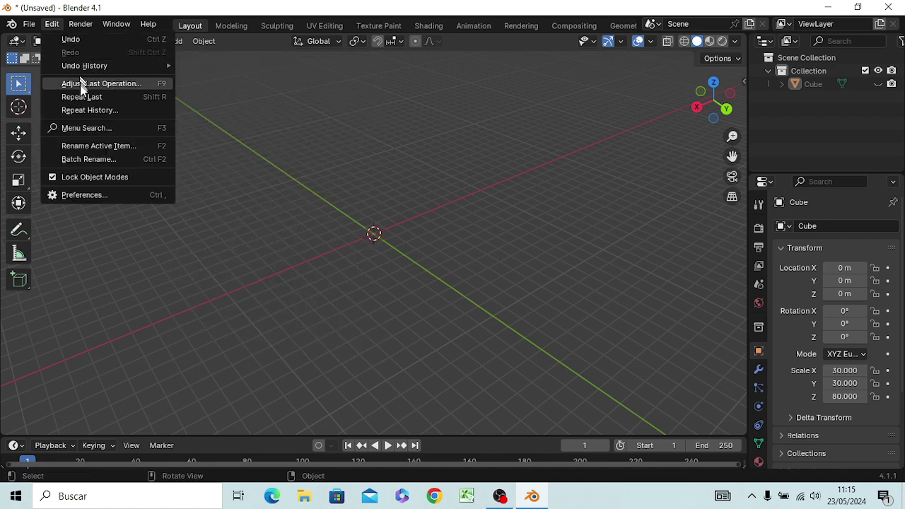
click(73, 195)
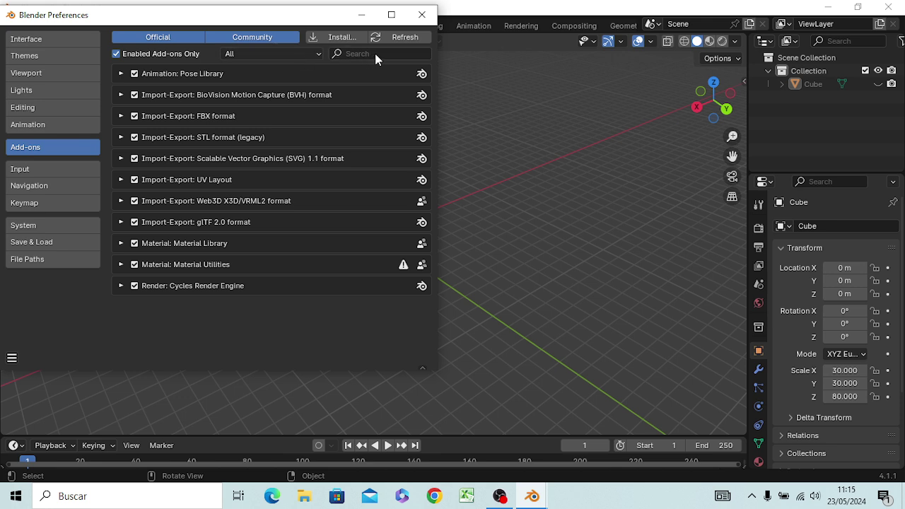
click(355, 55)
text(LAN)
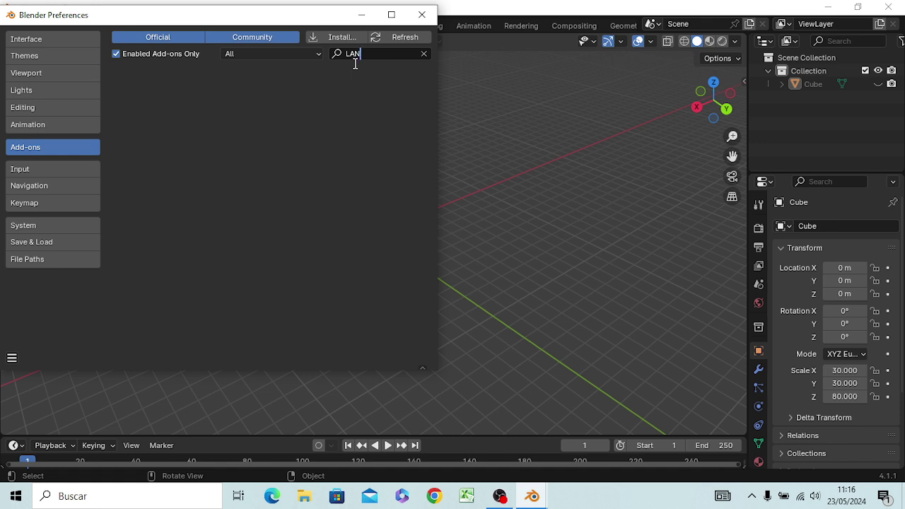
key(BackSpace)
key(BackSpace)
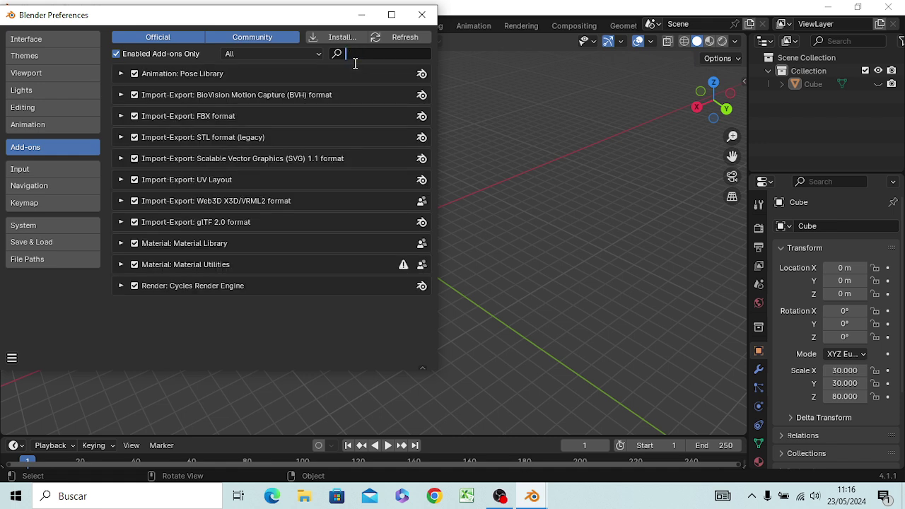
text(SUF)
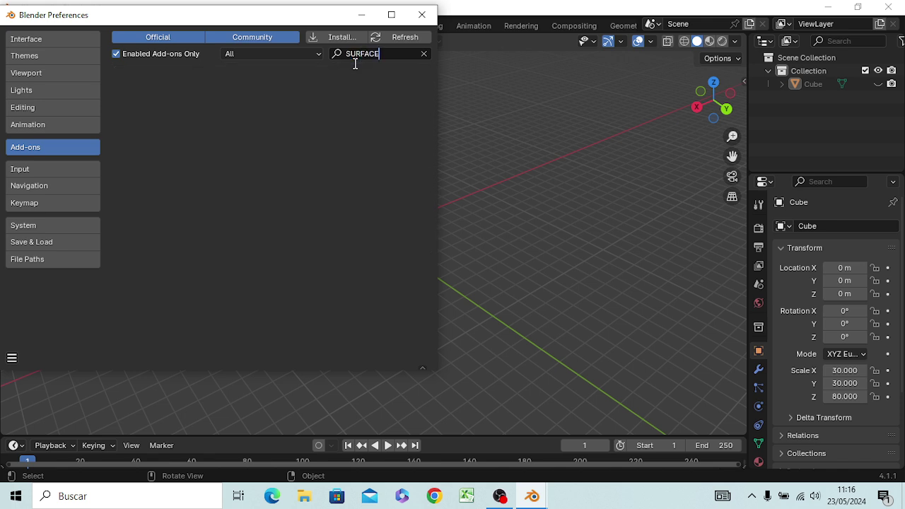
key(BackSpace)
key(BackSpace)
key(BackSpace)
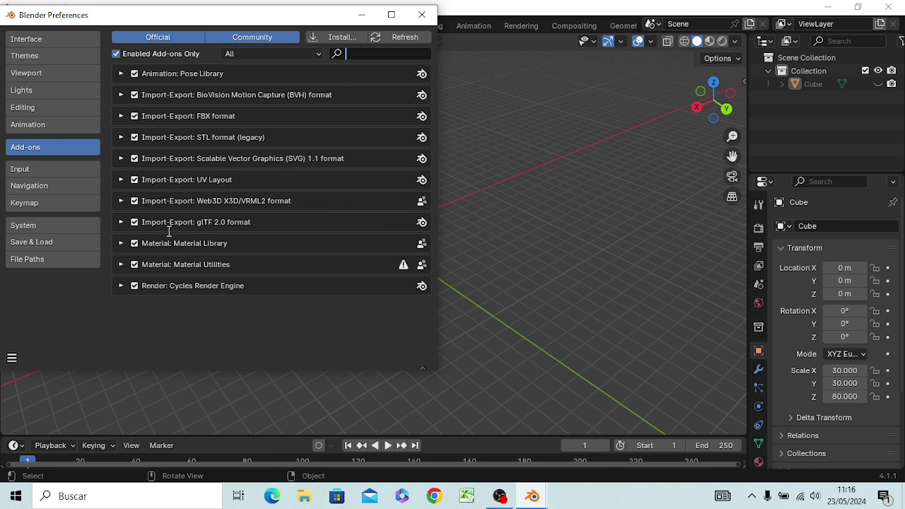
click(193, 268)
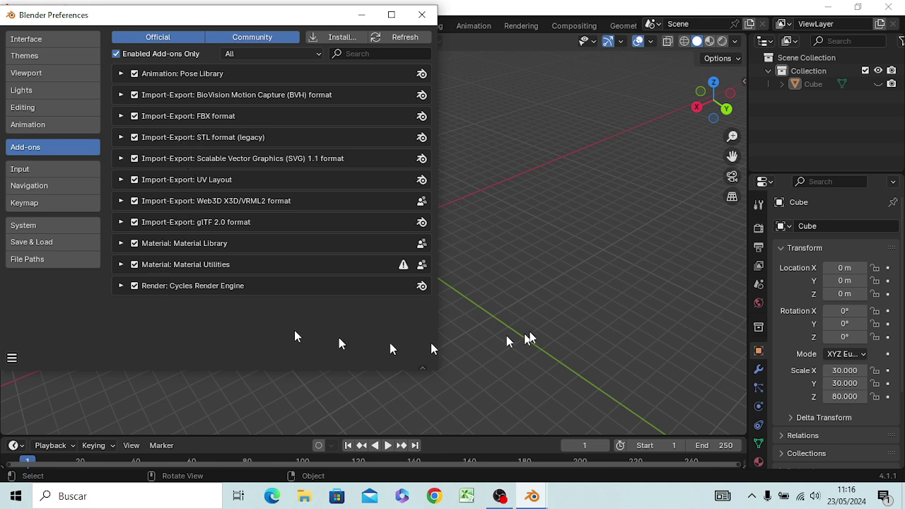
Expand and collapse the Material Utilities add-on details, then close Preferences.
click(548, 260)
click(156, 251)
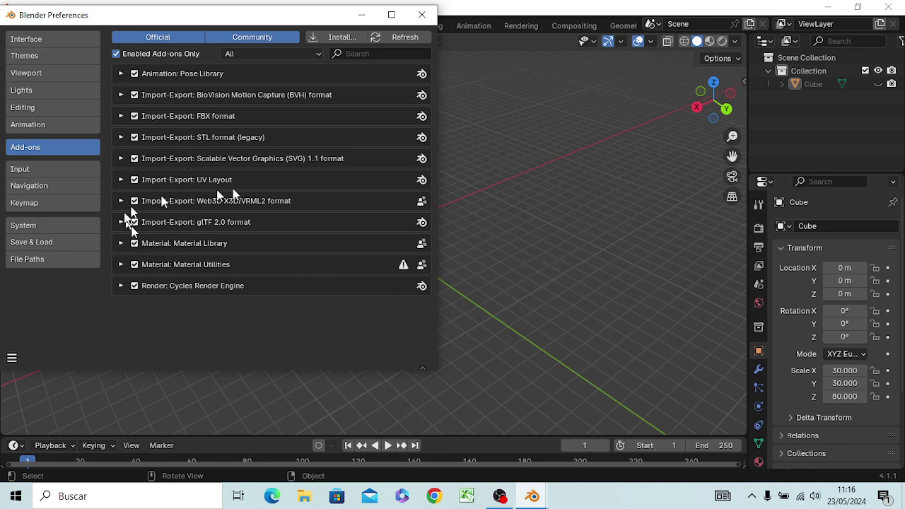
click(122, 265)
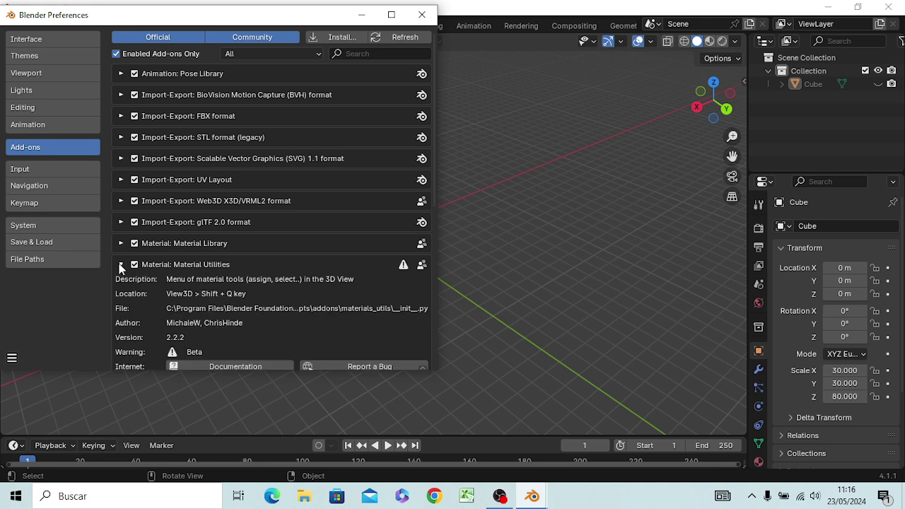
click(119, 265)
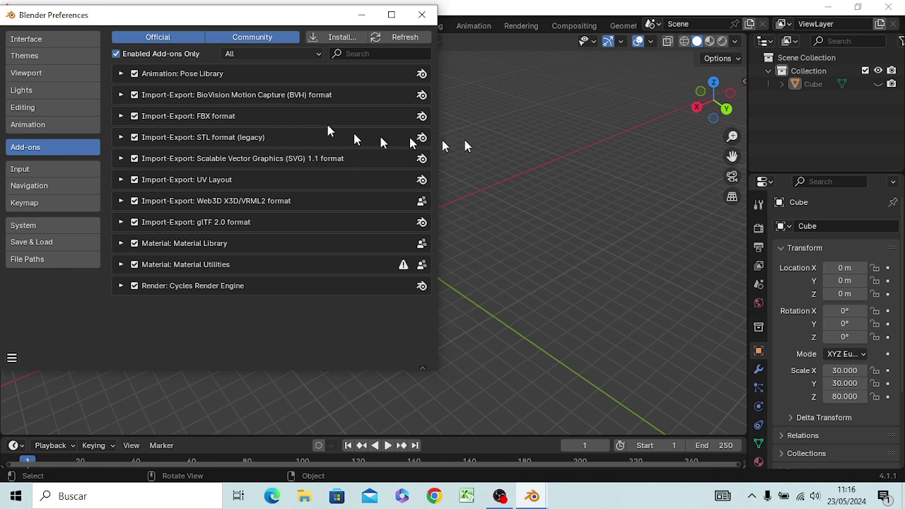
click(419, 14)
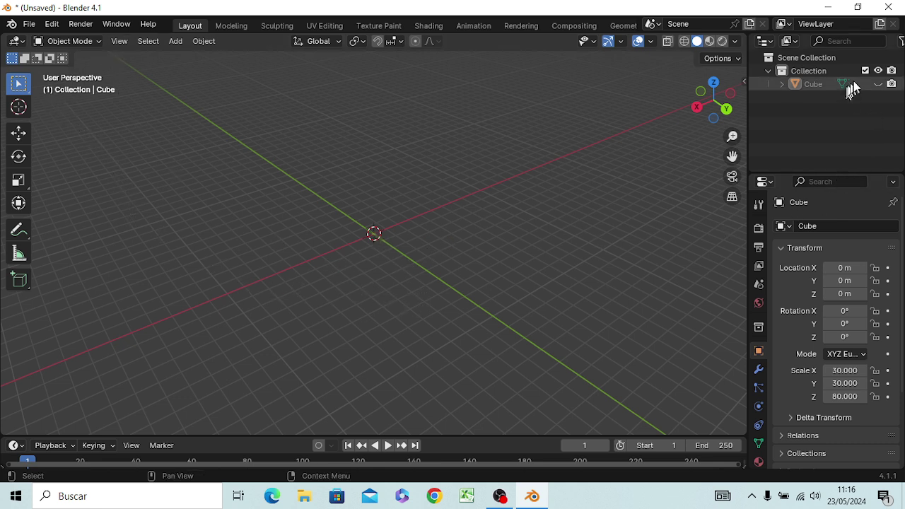
Unhide the 30 × 30 × 80 cube and switch to front orthographic view.
click(879, 84)
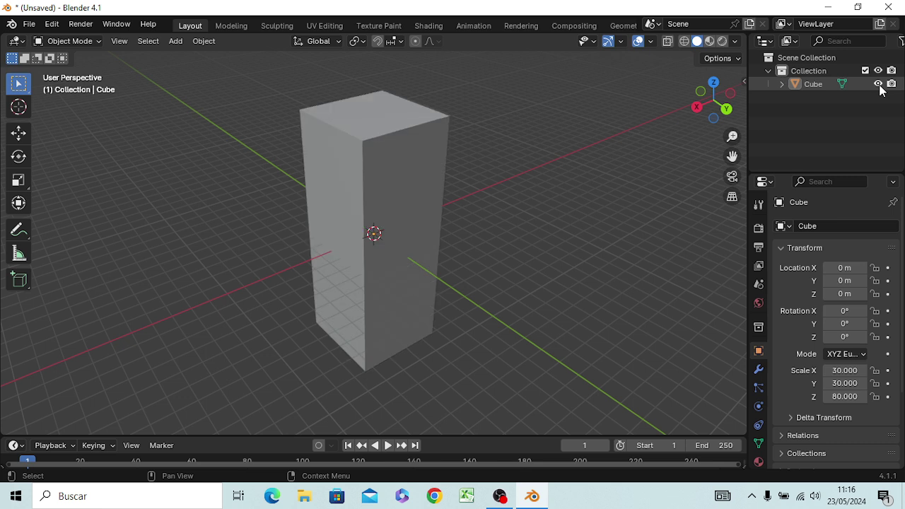
scroll(364, 362, up, 2)
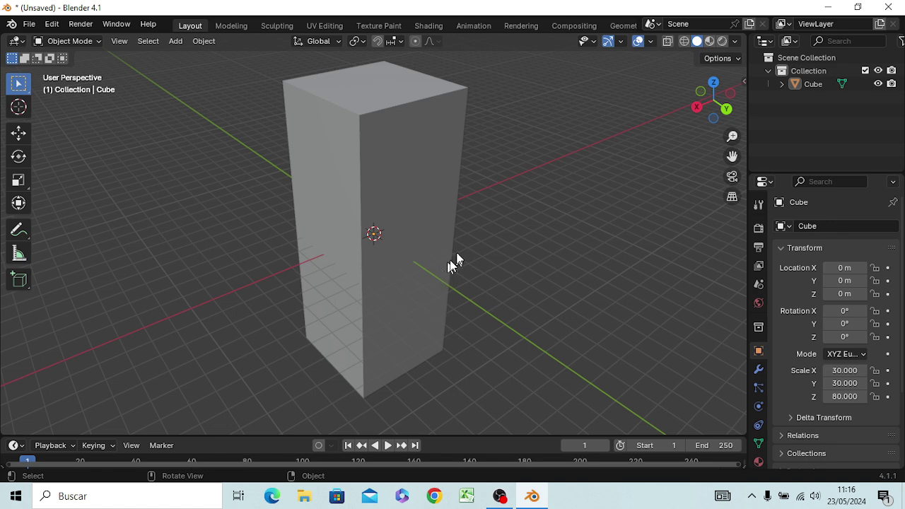
middle_drag(409, 370, 412, 337)
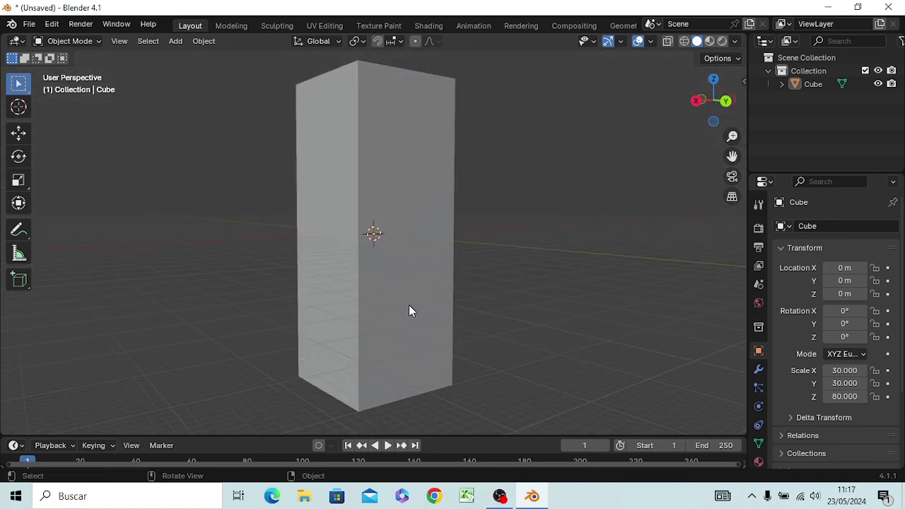
scroll(408, 304, down, 3)
scroll(409, 305, up, 3)
scroll(409, 305, up, 2)
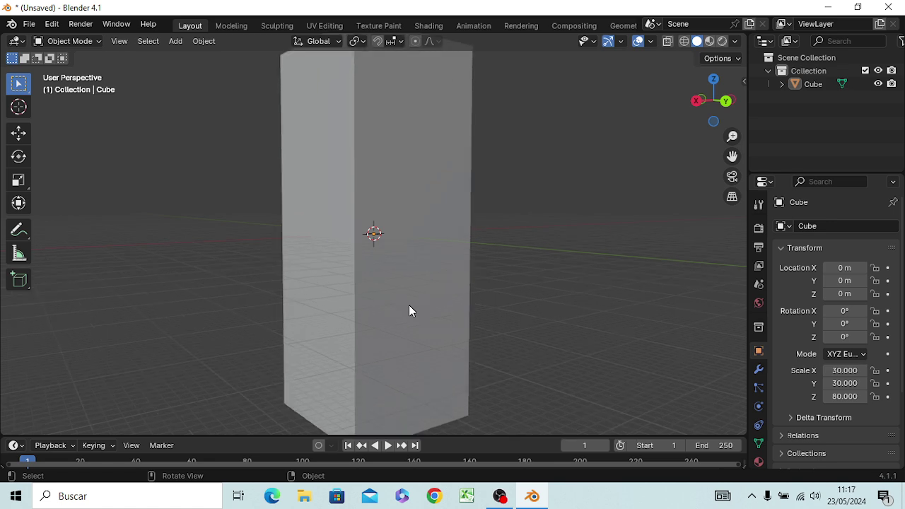
mouse_move(394, 253)
middle_down()
mouse_move(418, 305)
mouse_move(474, 297)
middle_up()
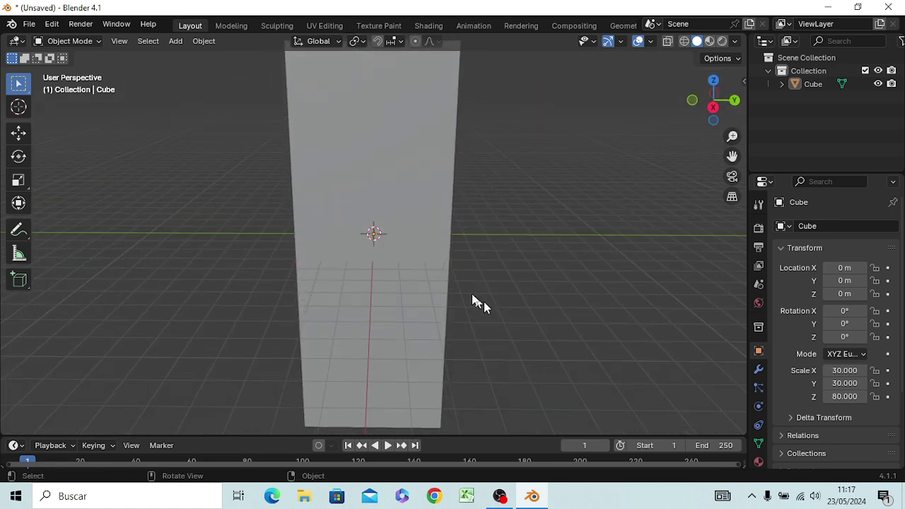
key(KP_1)
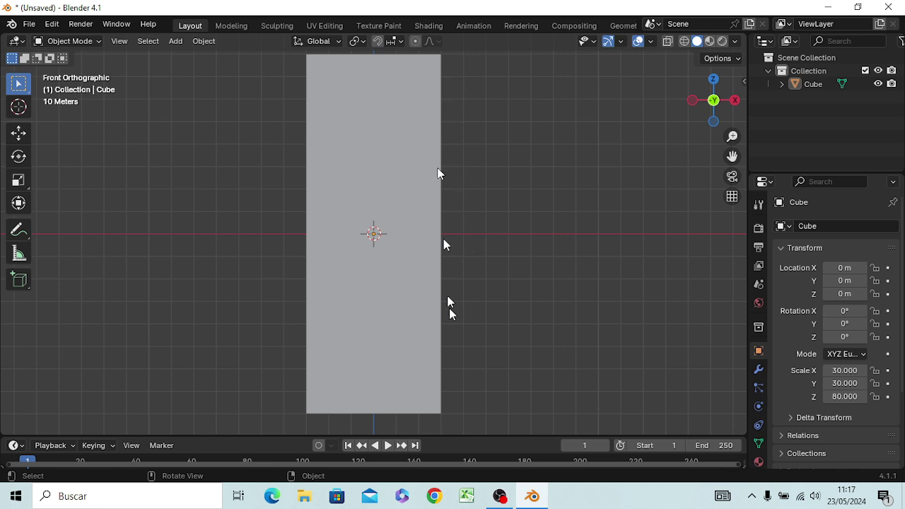
Hide and delete the Cube via the Outliner, then bring up the Add menu.
mouse_move(425, 326)
middle_down()
mouse_move(341, 380)
mouse_move(318, 383)
middle_up()
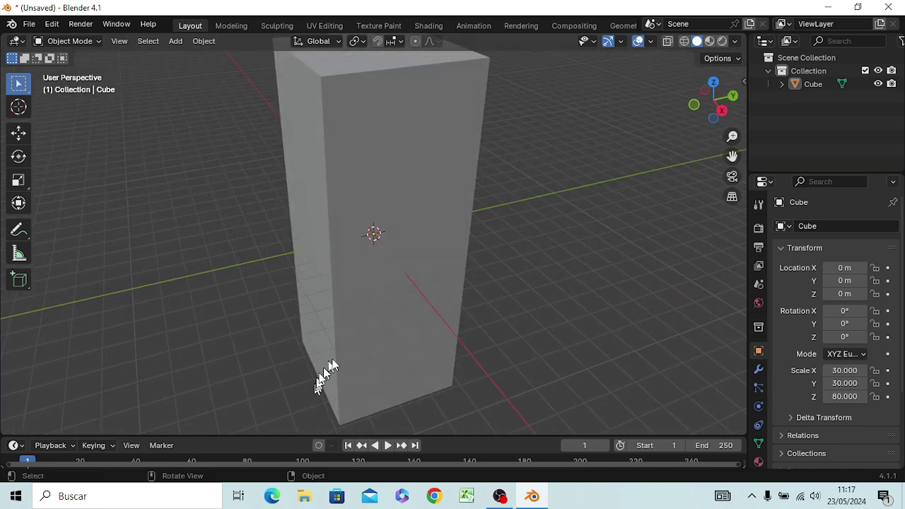
scroll(348, 357, up, 3)
scroll(348, 357, down, 4)
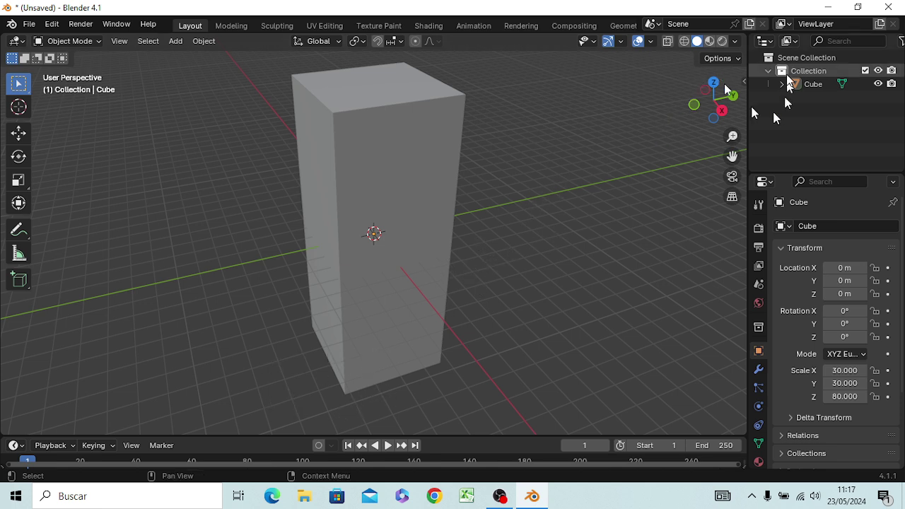
click(877, 84)
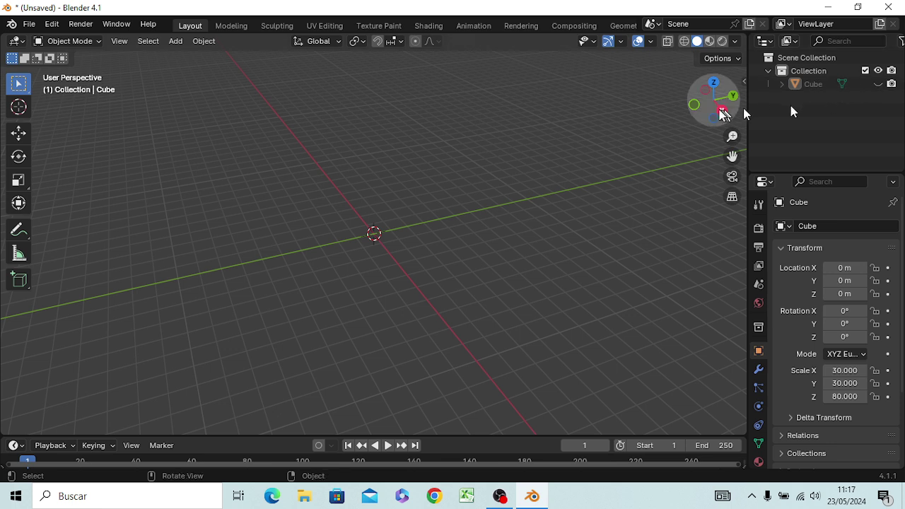
click(798, 86)
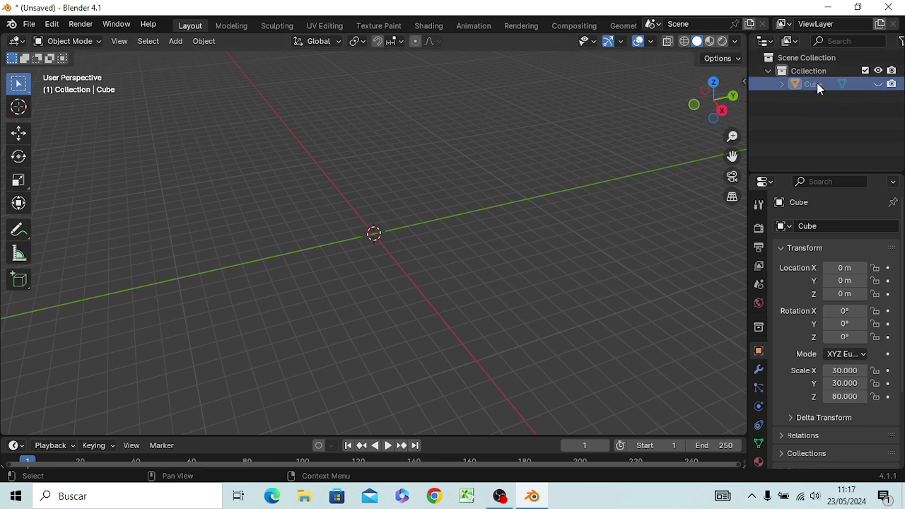
key(Delete)
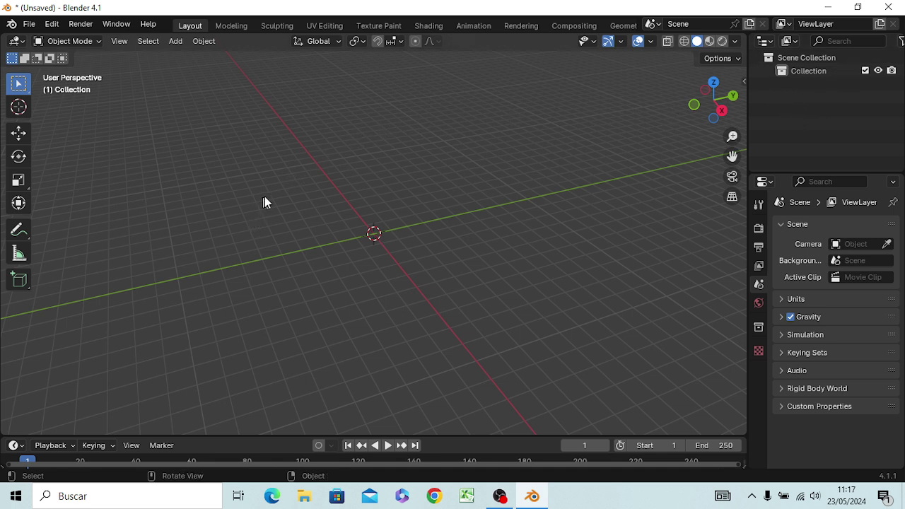
key(shift+a)
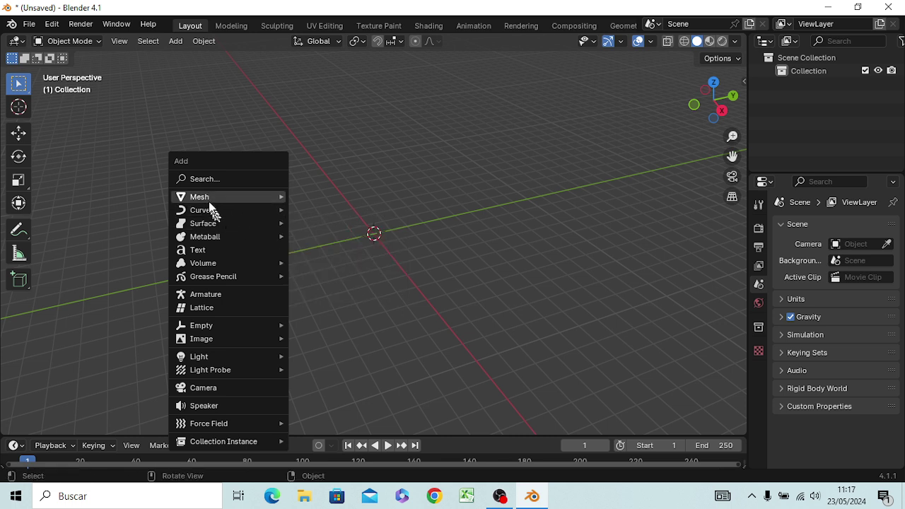
mouse_move(212, 197)
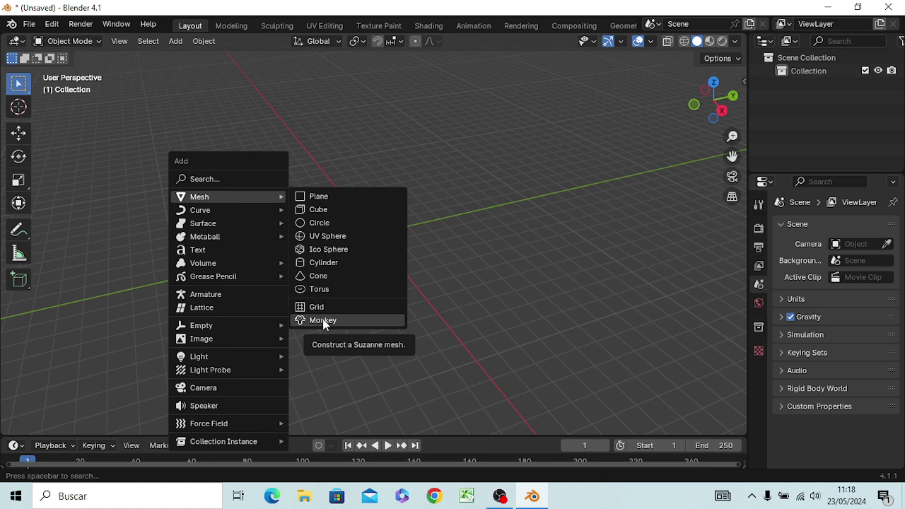
Add a Monkey mesh from the Mesh menu, view it from the front, then delete it.
click(323, 321)
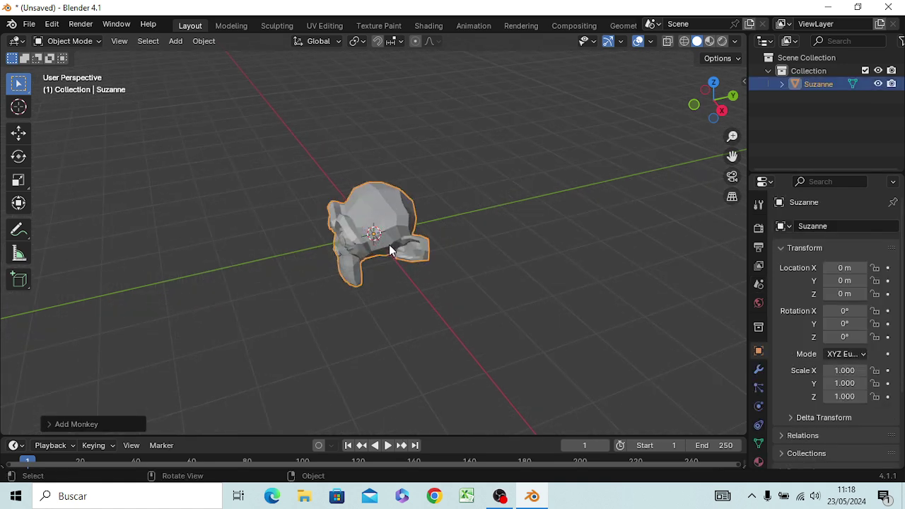
mouse_move(387, 244)
middle_down()
mouse_move(382, 267)
mouse_move(259, 217)
mouse_move(460, 198)
mouse_move(485, 155)
mouse_move(467, 267)
mouse_move(469, 207)
mouse_move(502, 241)
mouse_move(548, 186)
mouse_move(407, 195)
mouse_move(449, 165)
mouse_move(410, 224)
mouse_move(501, 278)
mouse_move(463, 205)
mouse_move(448, 206)
mouse_move(453, 198)
mouse_move(450, 273)
mouse_move(495, 198)
mouse_move(491, 239)
mouse_move(475, 239)
mouse_move(606, 257)
mouse_move(629, 251)
mouse_move(307, 261)
mouse_move(525, 256)
mouse_move(434, 257)
mouse_move(449, 262)
mouse_move(475, 225)
middle_up()
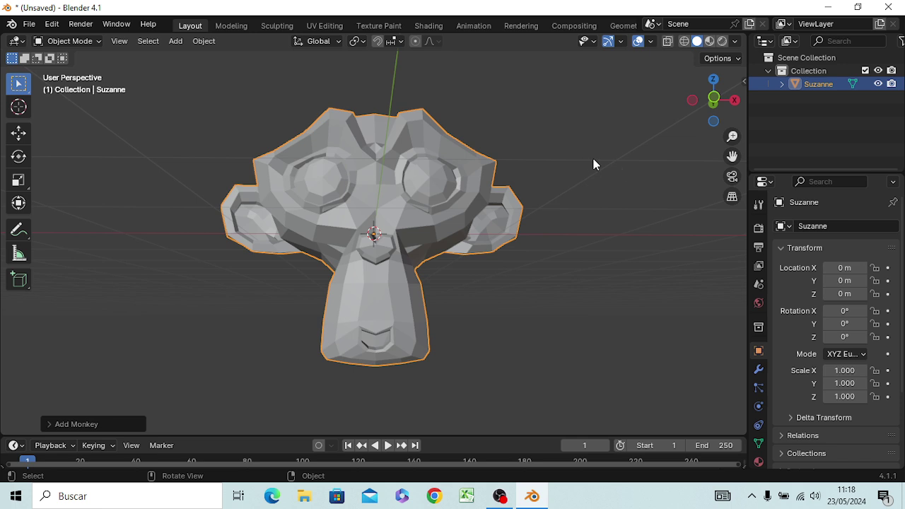
key(Delete)
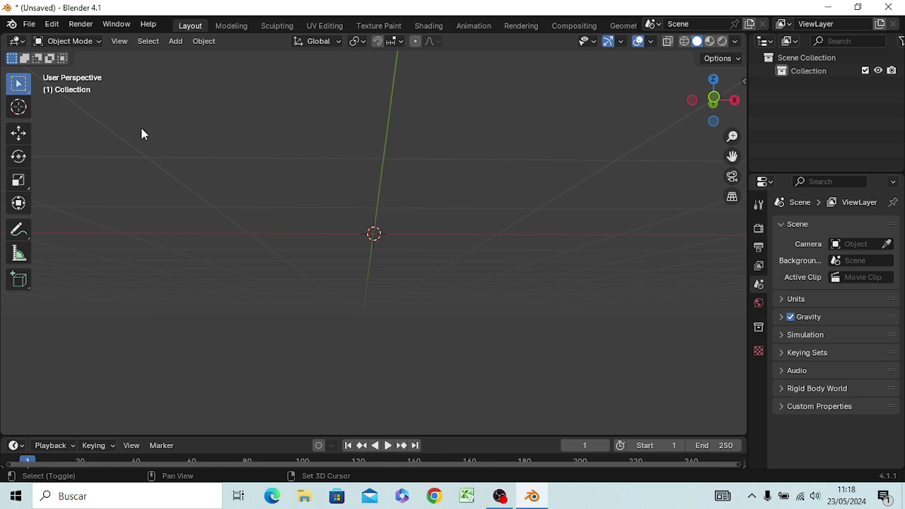
Add a Metaball Ball named Mball at the origin, then show the Sculpting workspace.
key(shift+a)
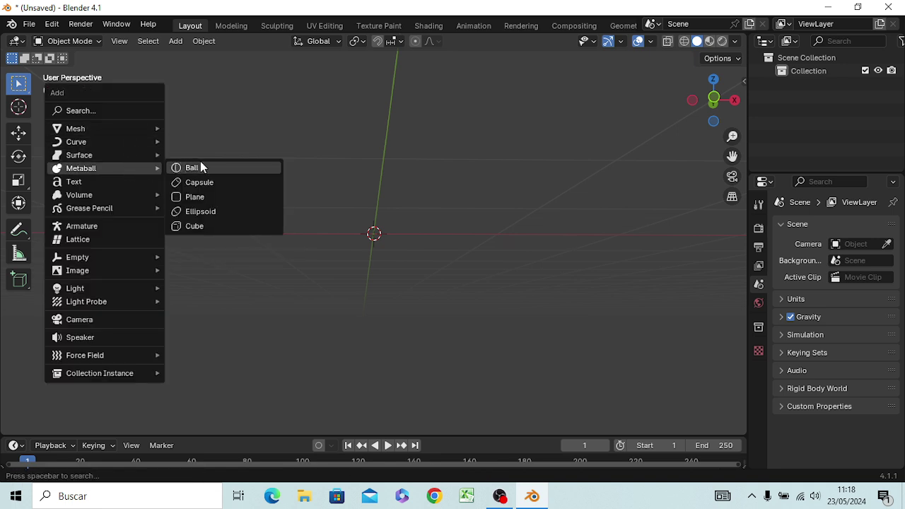
mouse_move(81, 168)
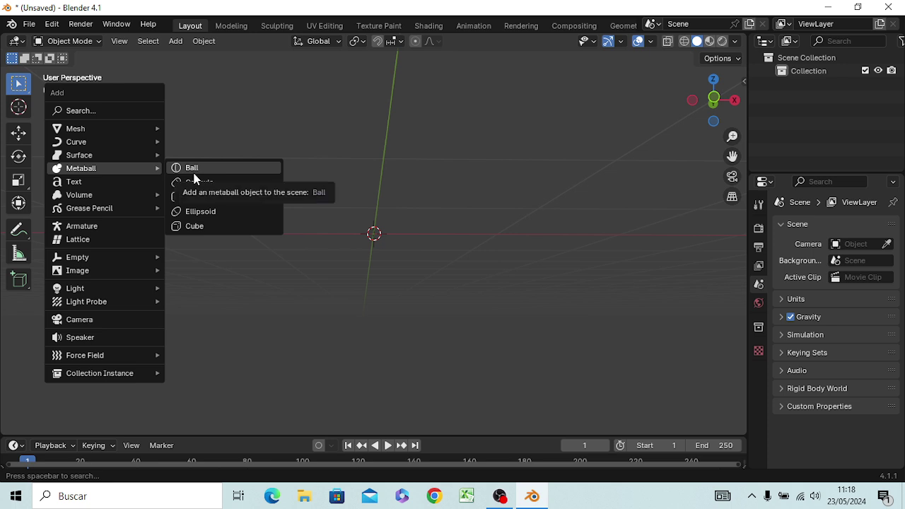
click(217, 167)
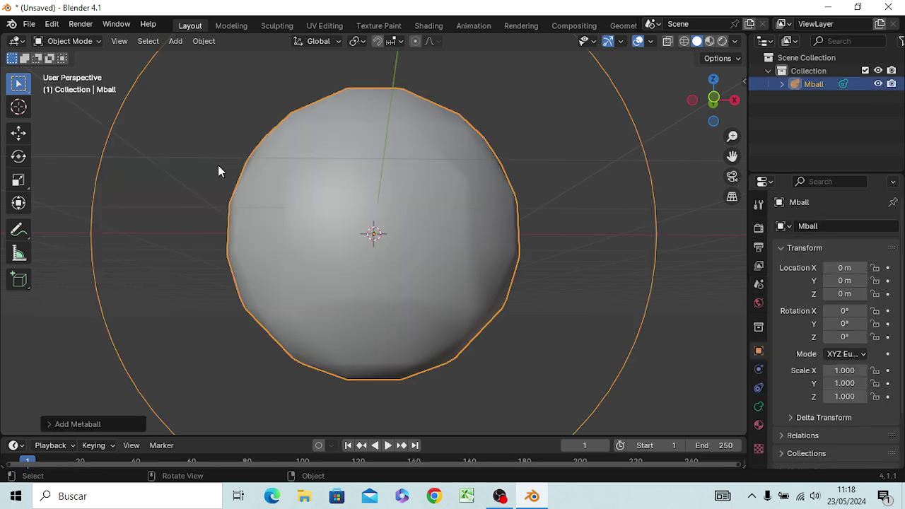
scroll(351, 198, down, 2)
scroll(351, 198, down, 2)
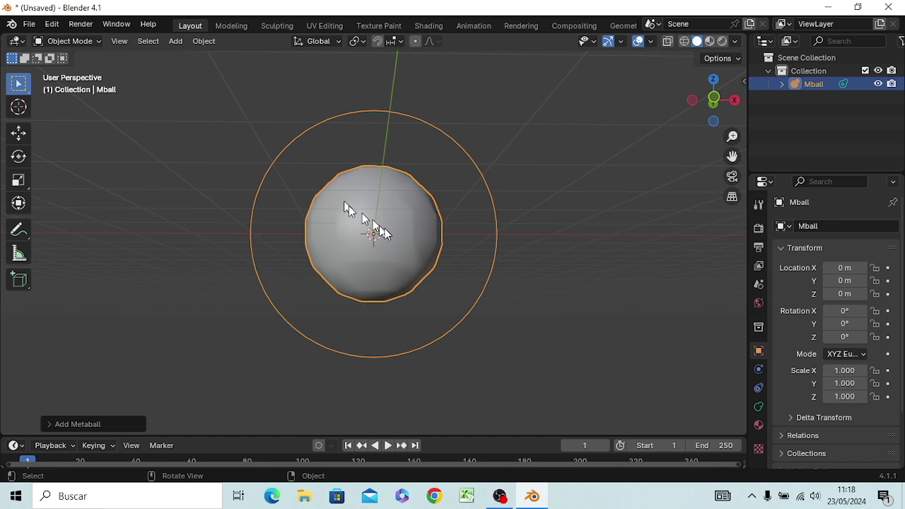
scroll(385, 235, up, 3)
scroll(393, 220, up, 1)
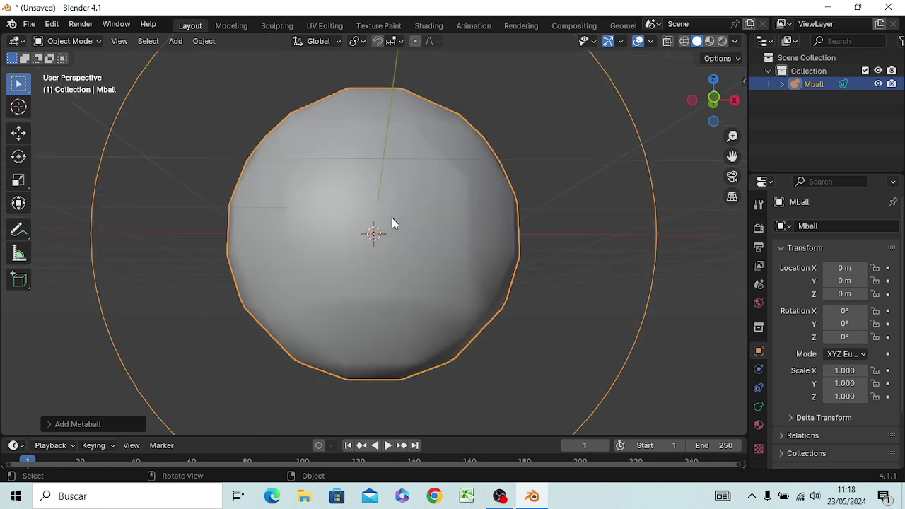
click(274, 30)
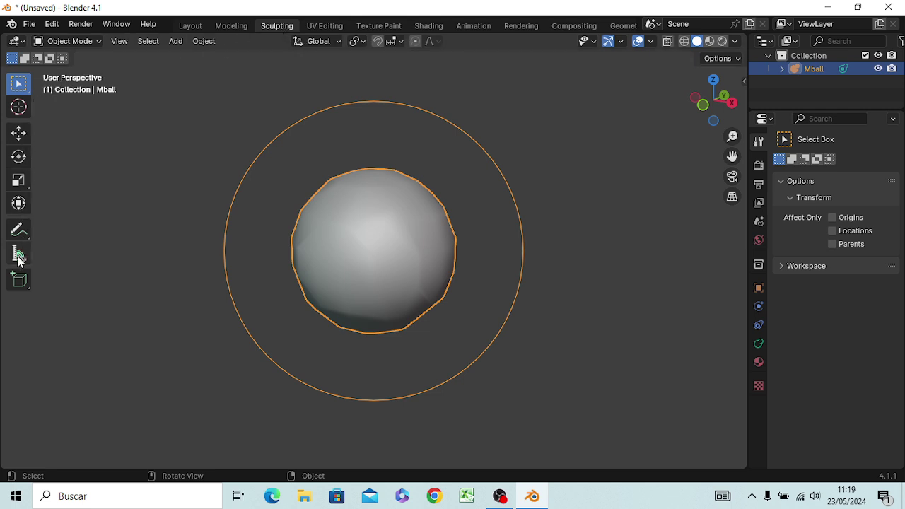
click(74, 42)
click(88, 51)
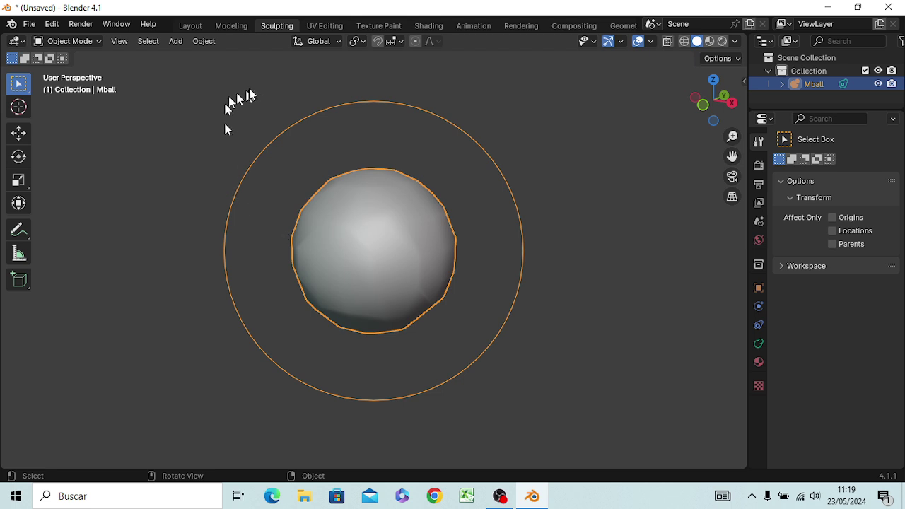
click(323, 26)
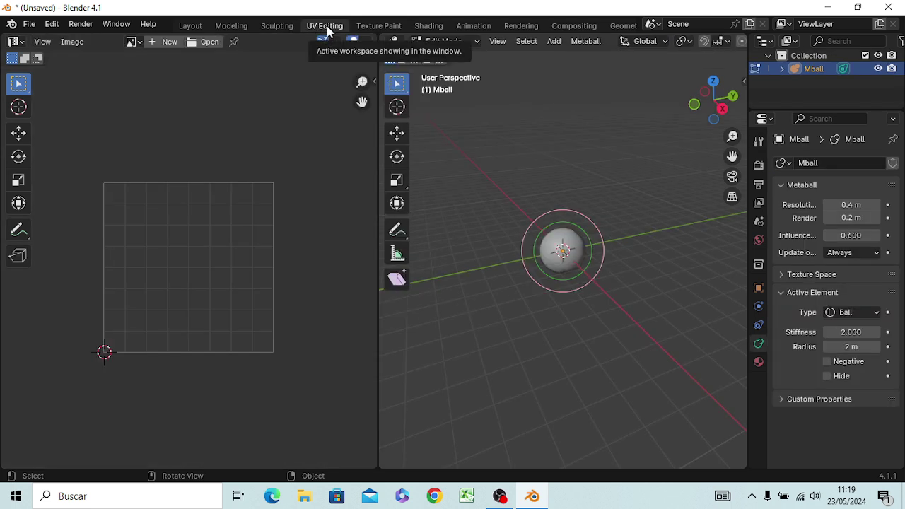
click(279, 26)
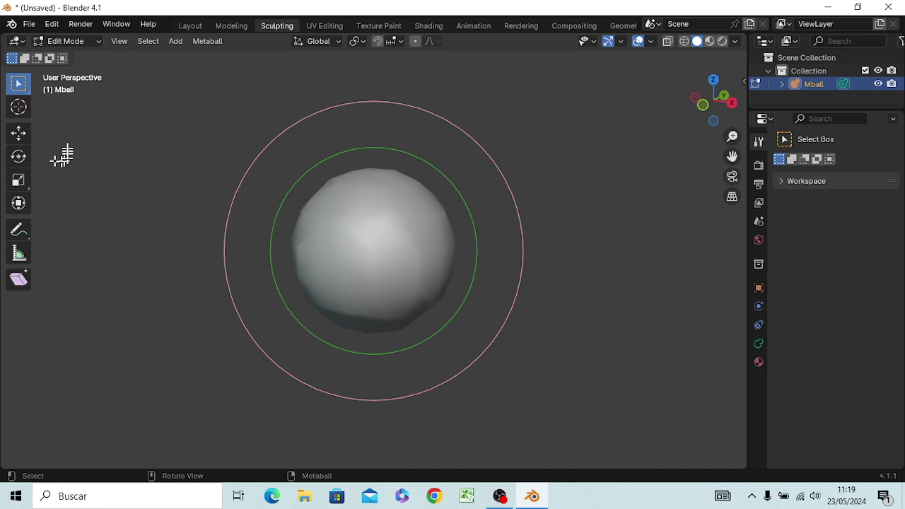
click(18, 41)
key(ctrl)
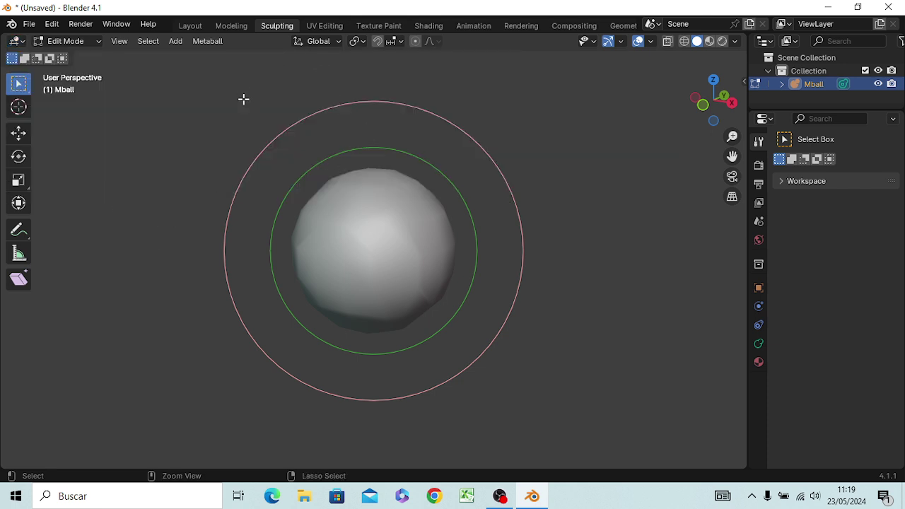
key(Tab)
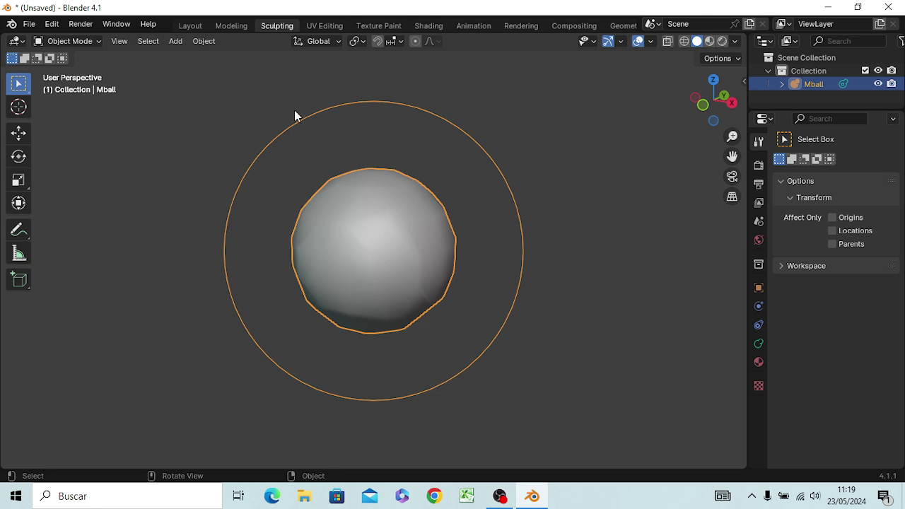
key(Delete)
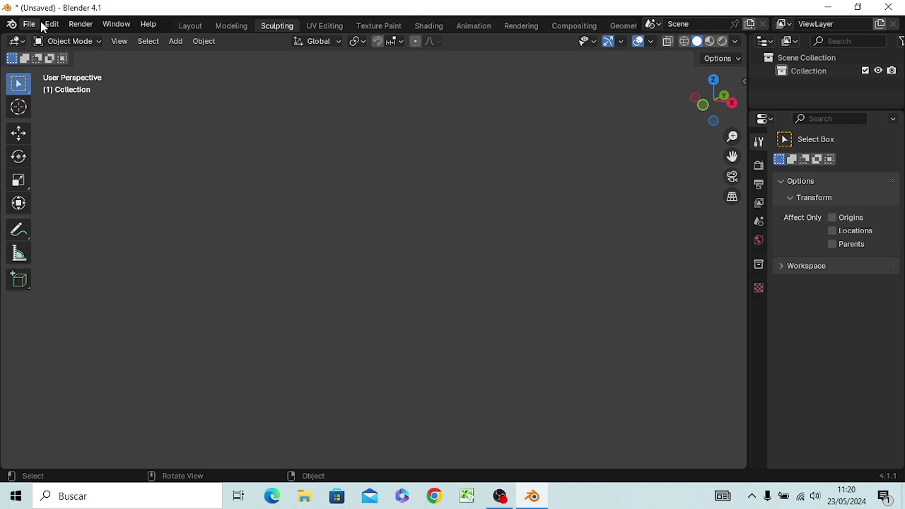
key(ctrl+z)
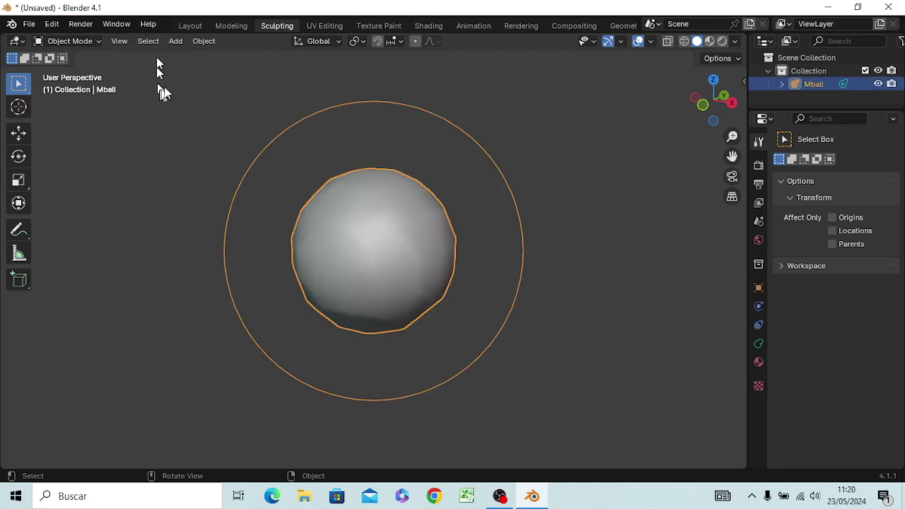
click(73, 43)
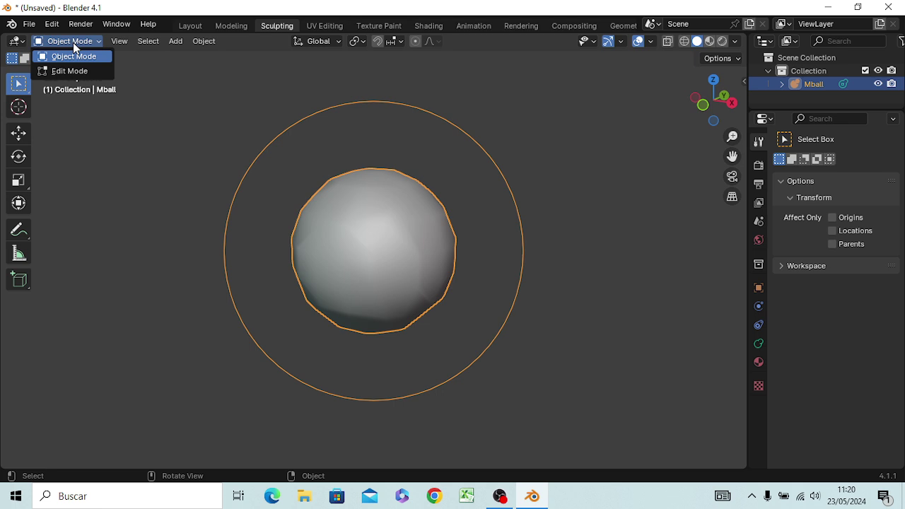
click(73, 43)
click(23, 43)
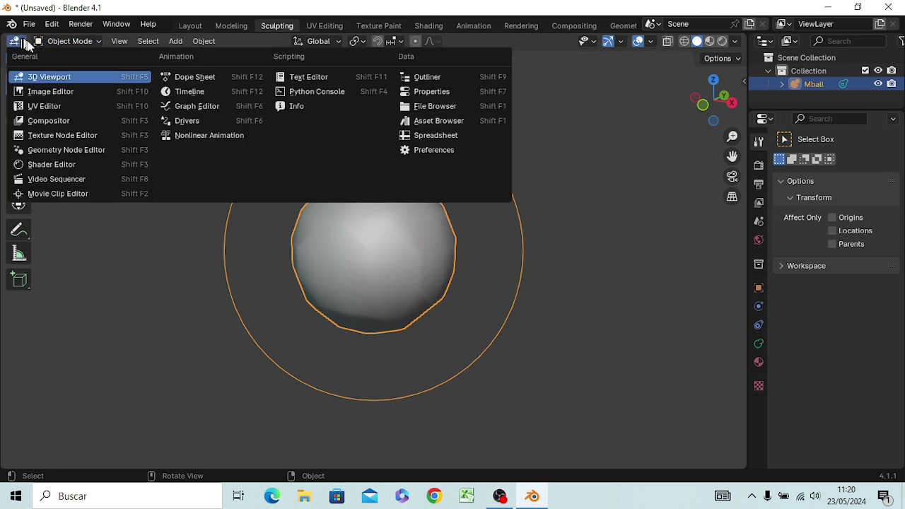
click(27, 44)
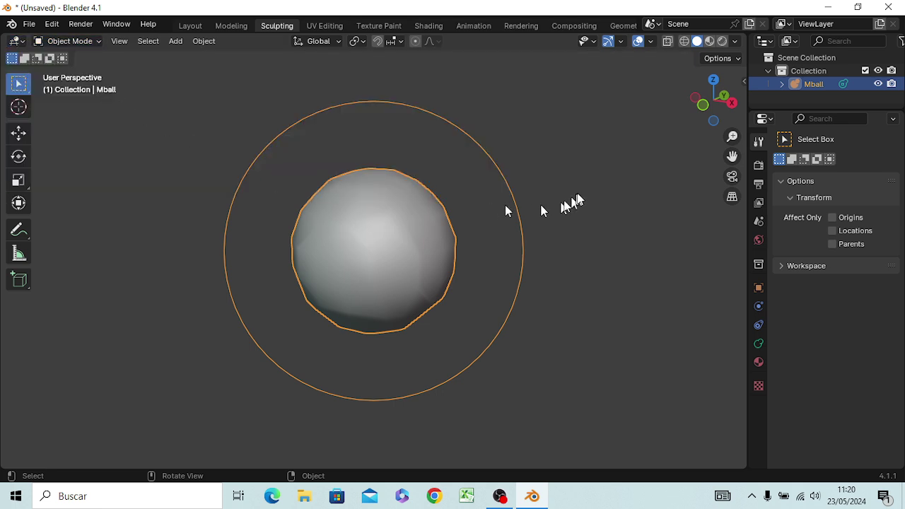
click(566, 200)
click(405, 244)
key(Tab)
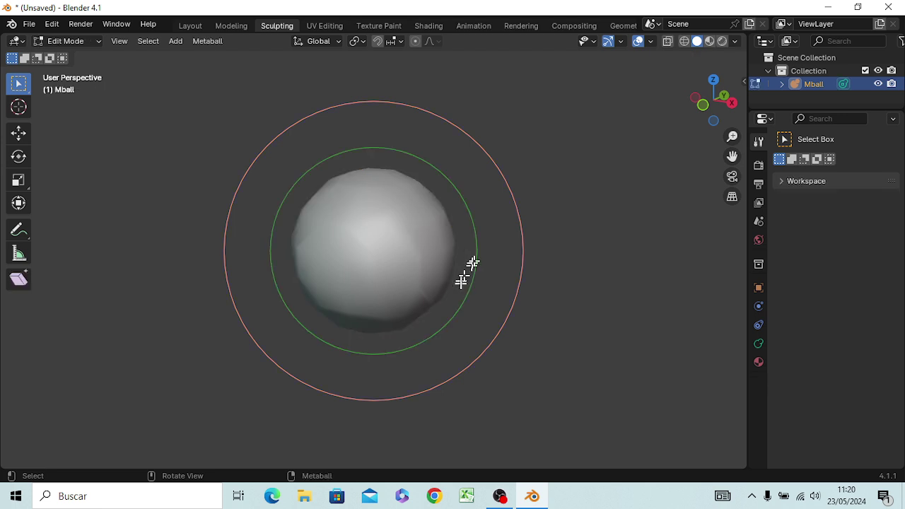
click(555, 214)
key(Tab)
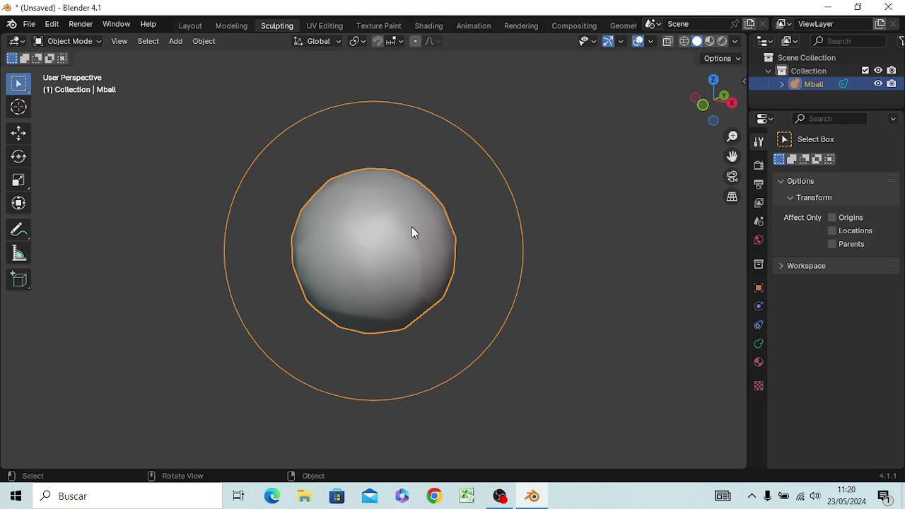
click(113, 42)
click(86, 44)
click(81, 72)
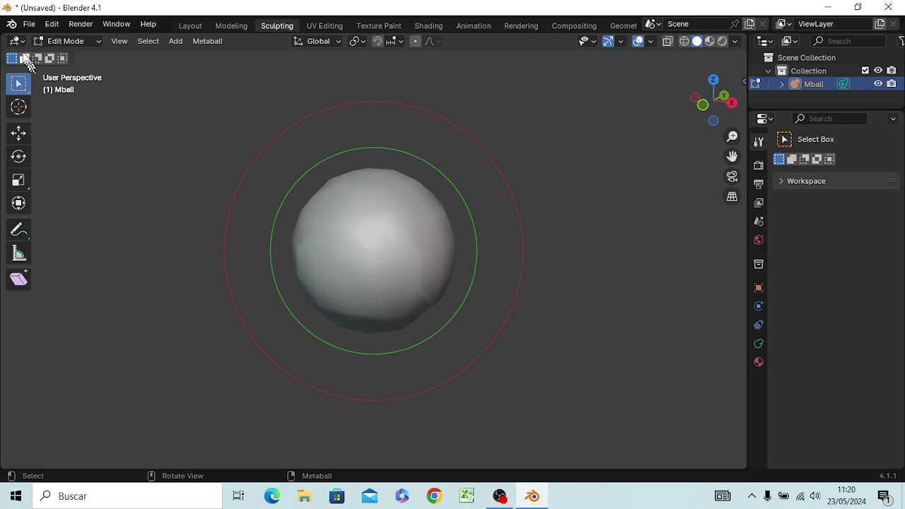
click(25, 59)
click(37, 60)
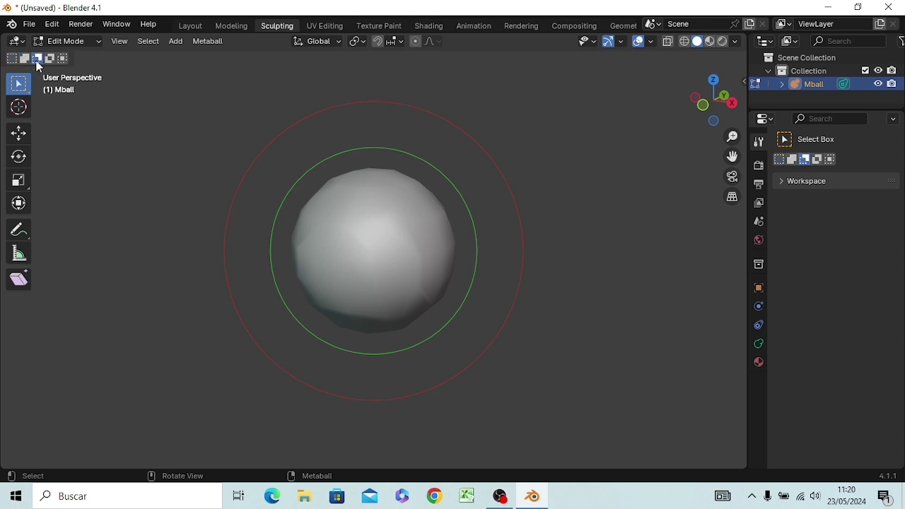
click(12, 58)
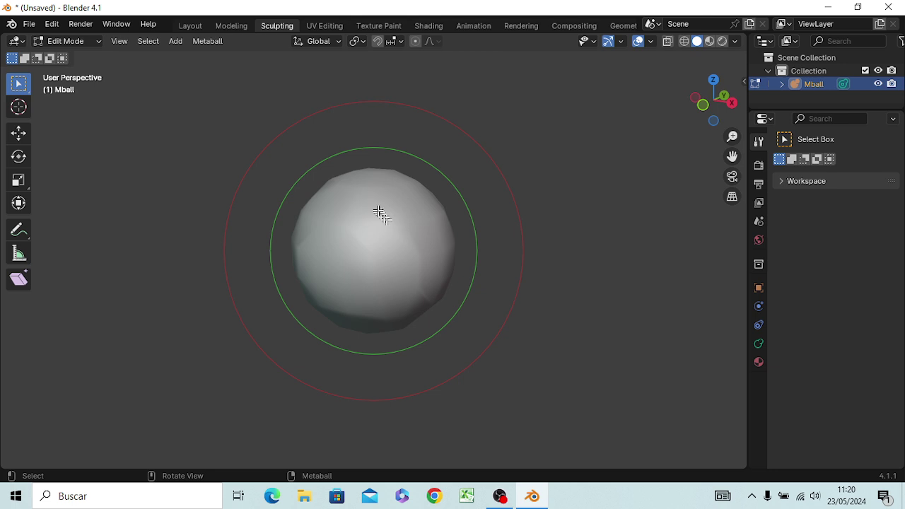
key(Tab)
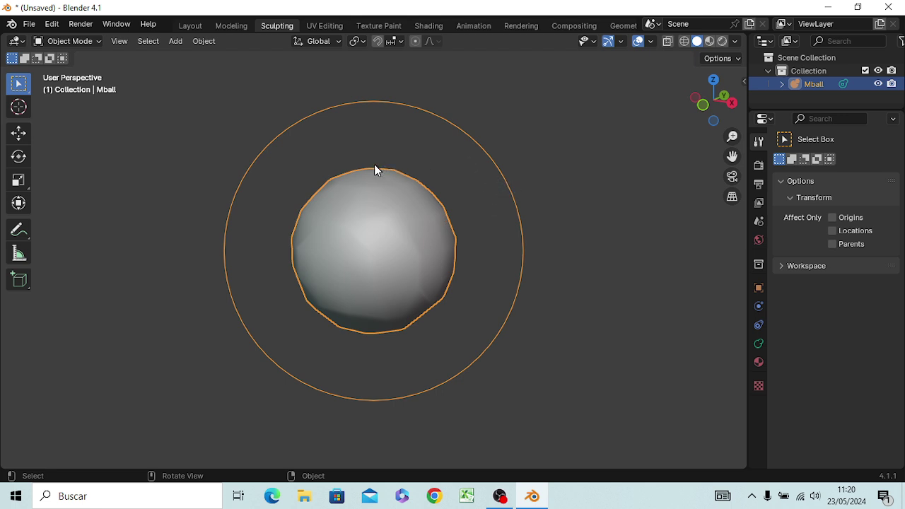
Delete the Mball, add a default Cube mesh, and put the cube into Edit Mode.
key(Delete)
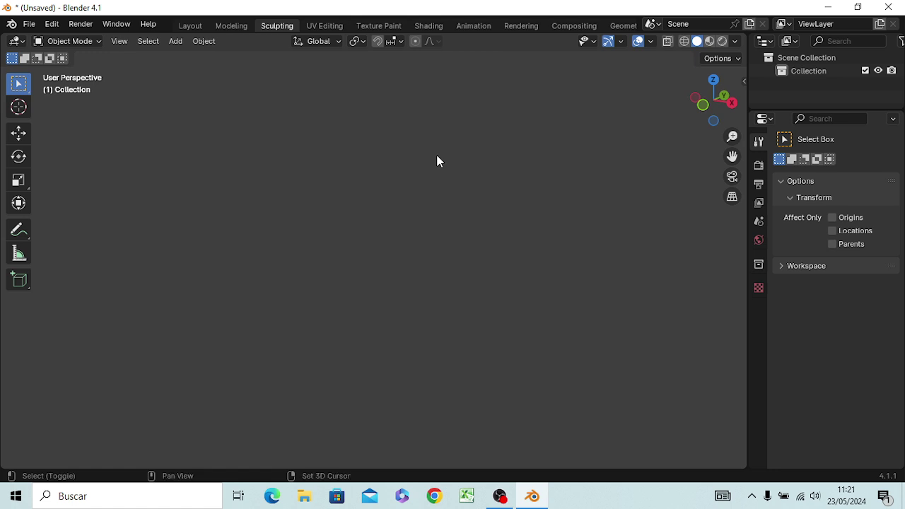
key(shift+a)
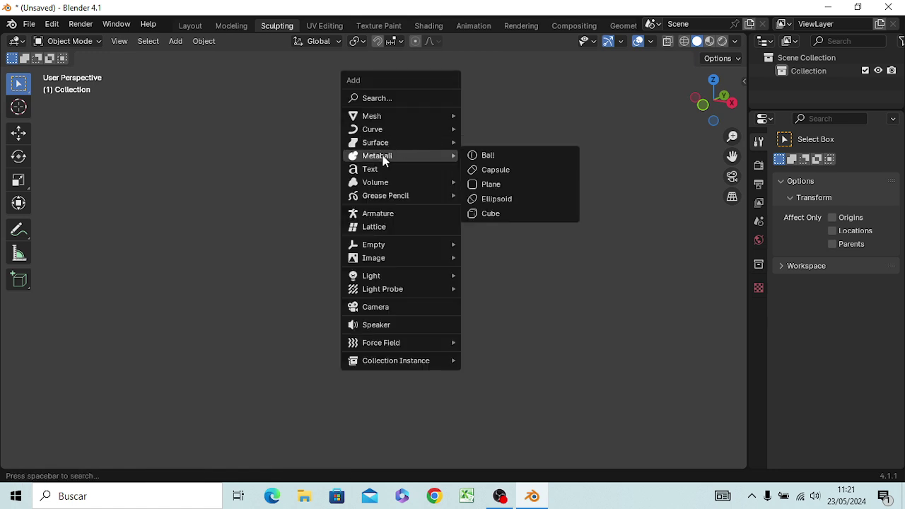
mouse_move(372, 116)
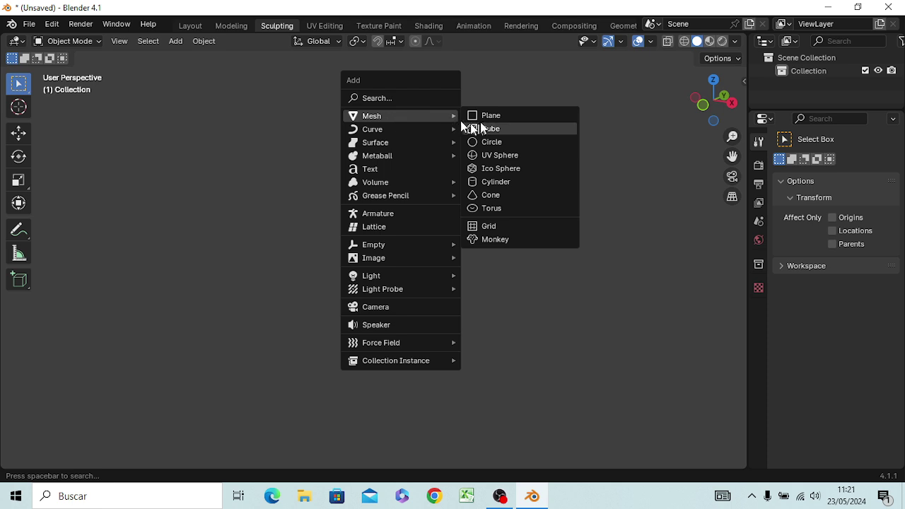
click(485, 131)
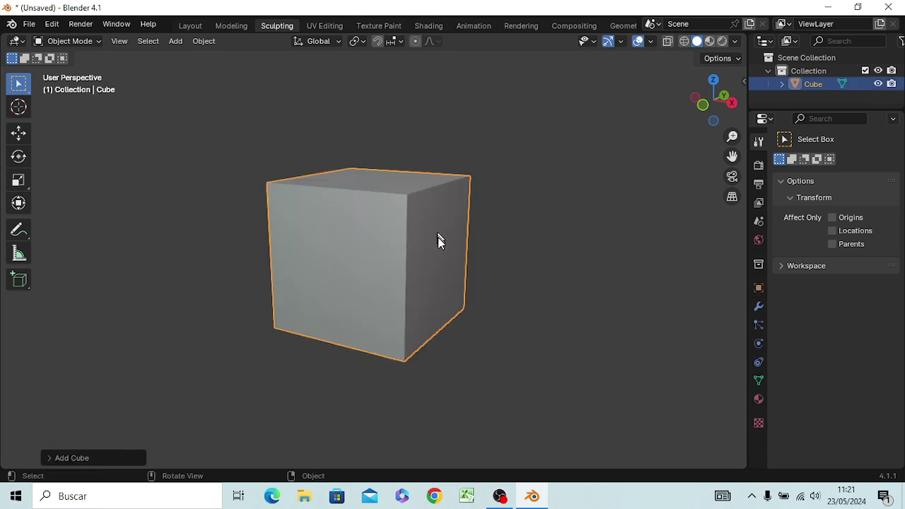
scroll(438, 236, down, 4)
scroll(440, 235, up, 2)
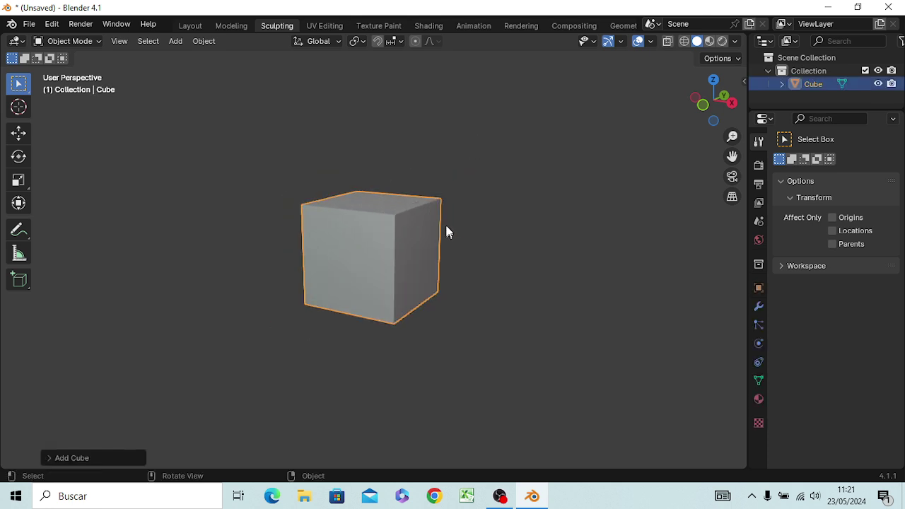
key(Tab)
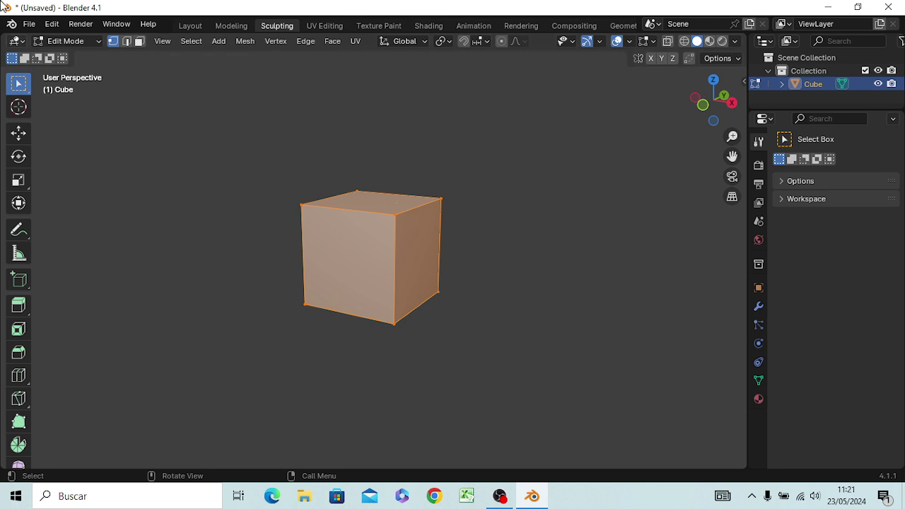
Load a new General file, choosing Don't Save for the current unsaved scene.
click(28, 24)
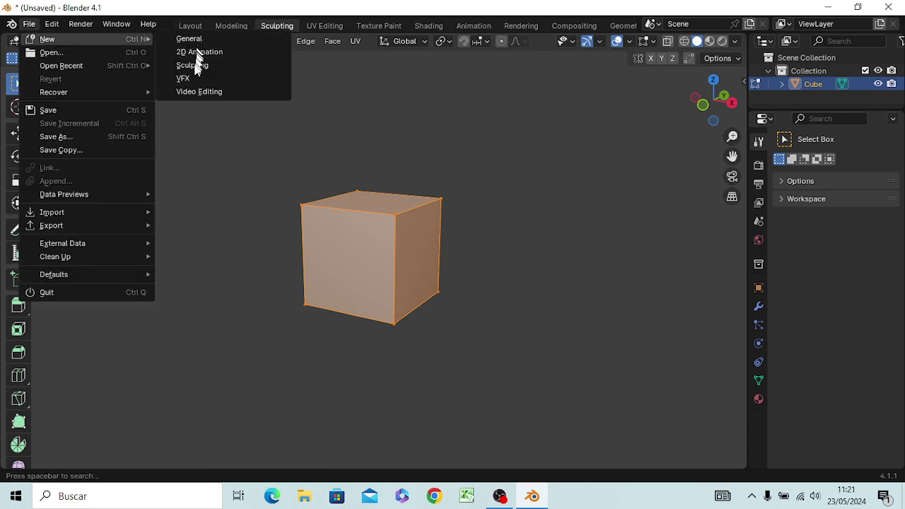
mouse_move(71, 39)
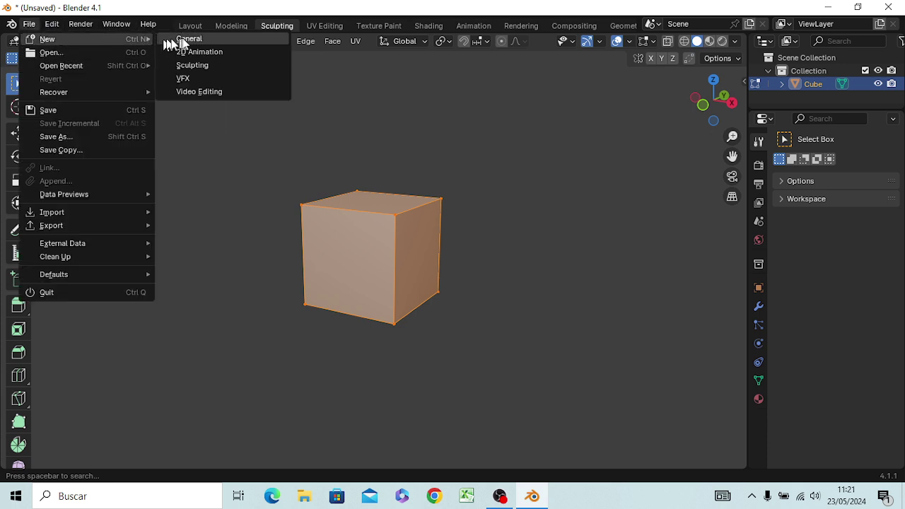
click(184, 41)
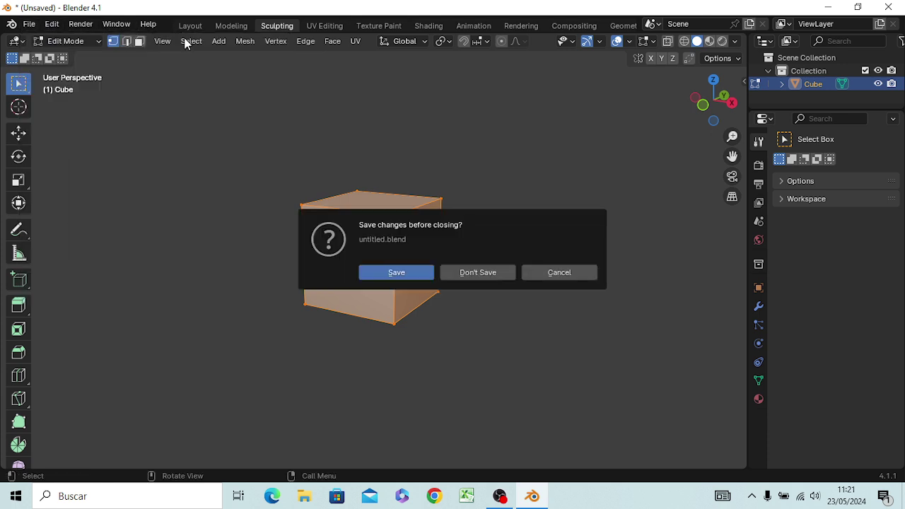
click(470, 273)
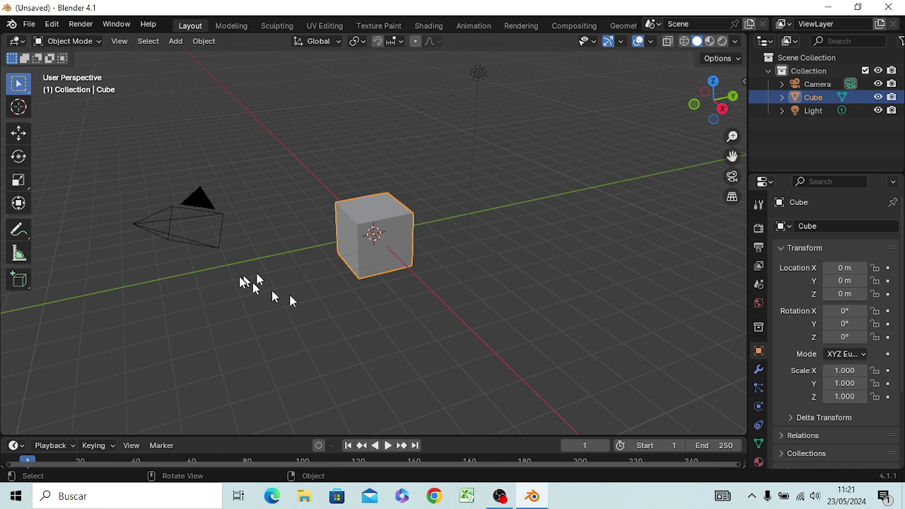